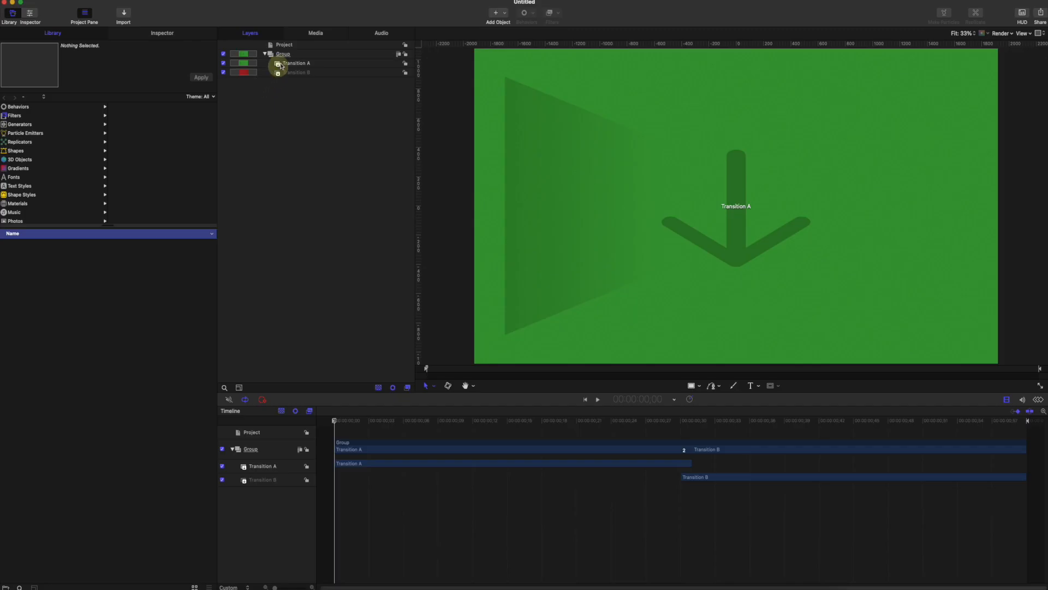
# - Inspect the project's general properties, including its preset, frame size, frame rate and duration
pyautogui.click(294, 45)
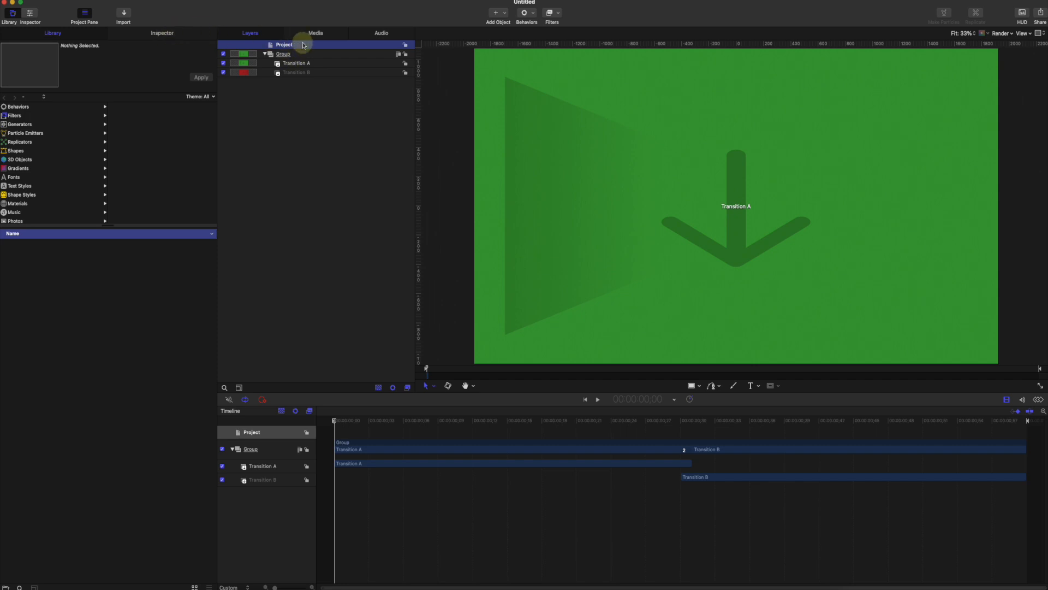
pyautogui.click(171, 39)
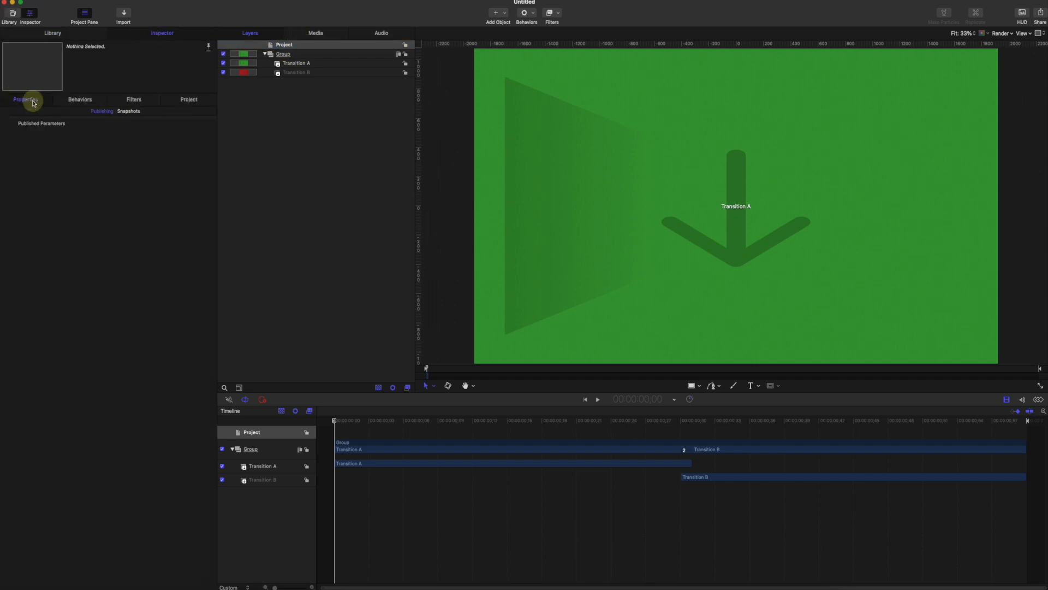
pyautogui.click(28, 103)
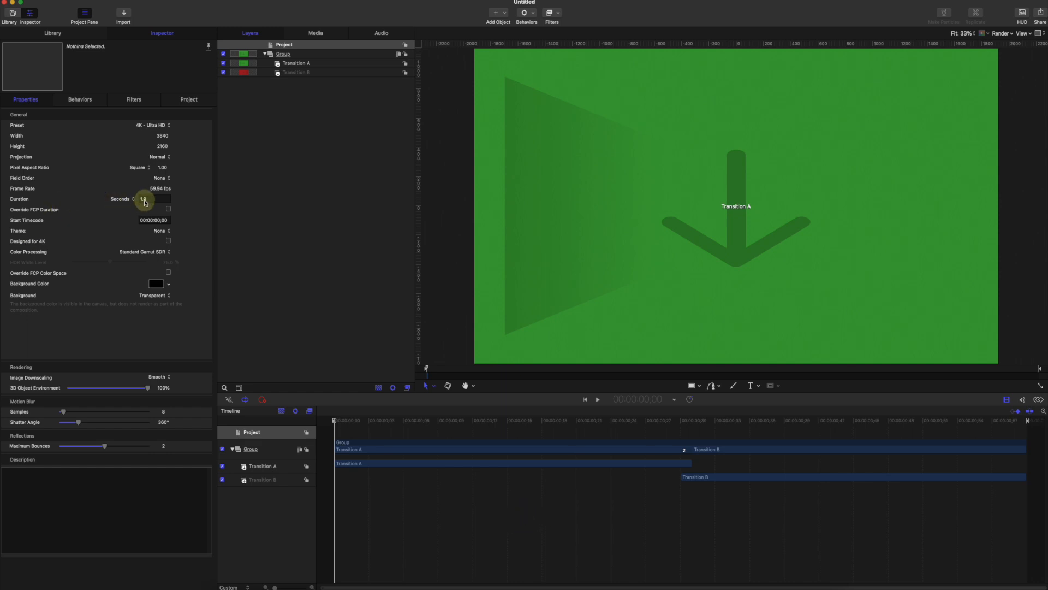
pyautogui.click(379, 230)
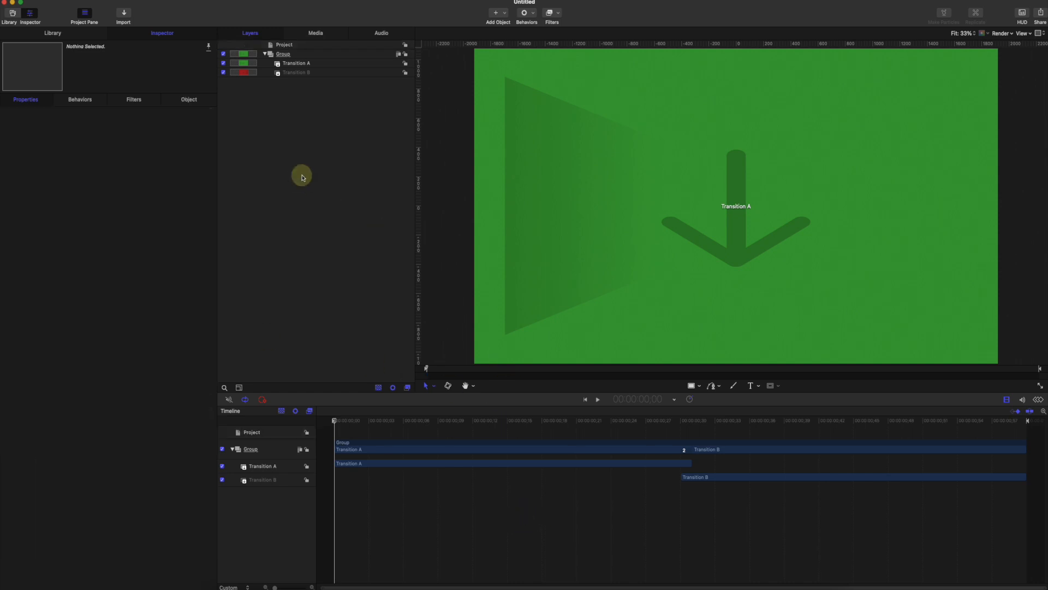
# - Examine the group's Transition A and Transition B layers and how the clips follow each other along the timeline
pyautogui.click(284, 54)
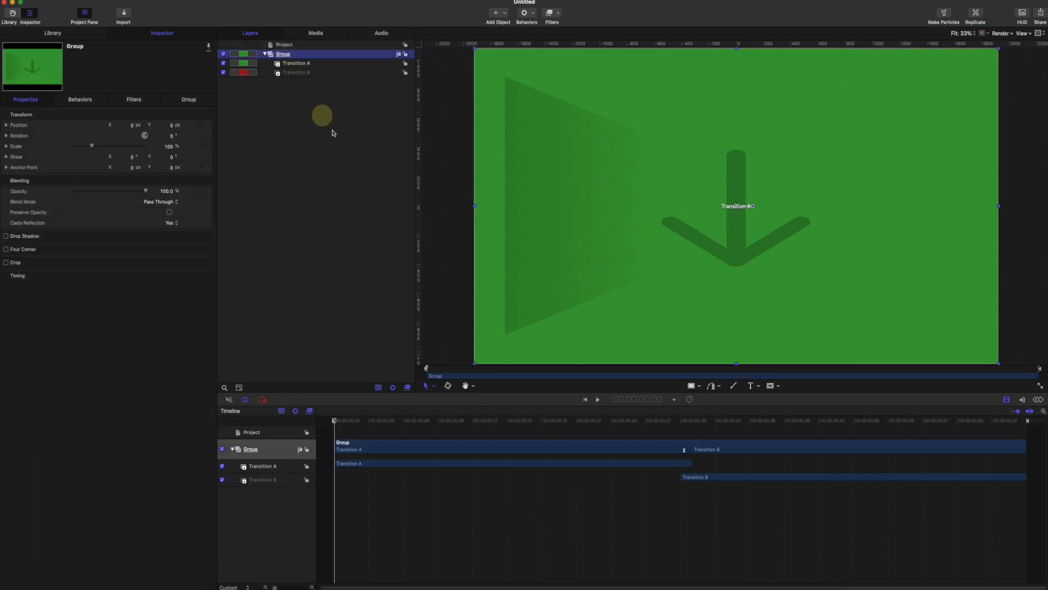
pyautogui.moveTo(336, 421); pyautogui.dragTo(716, 423)
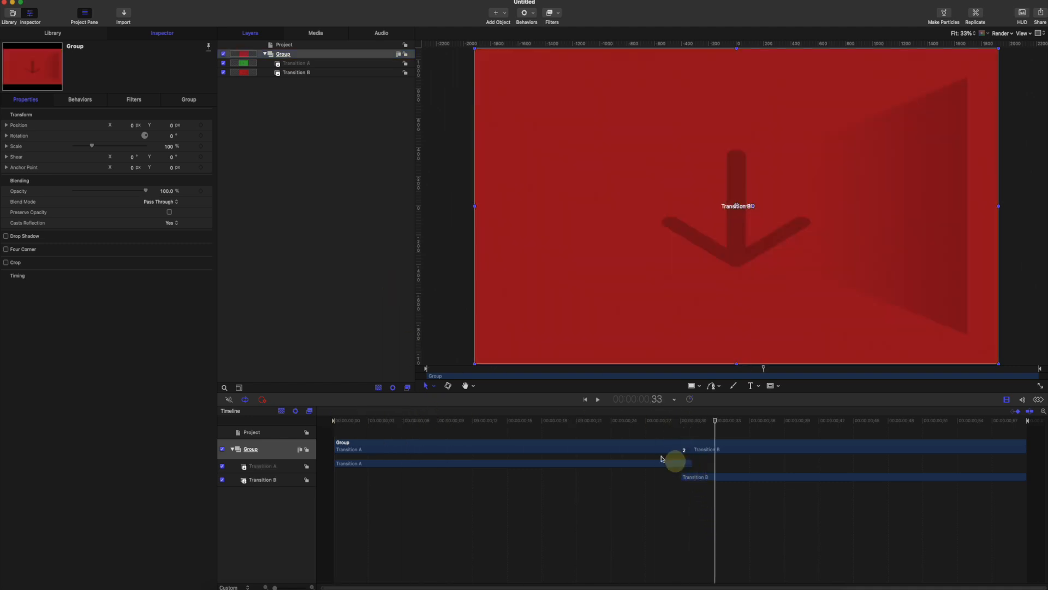
pyautogui.moveTo(302, 67); pyautogui.dragTo(302, 70)
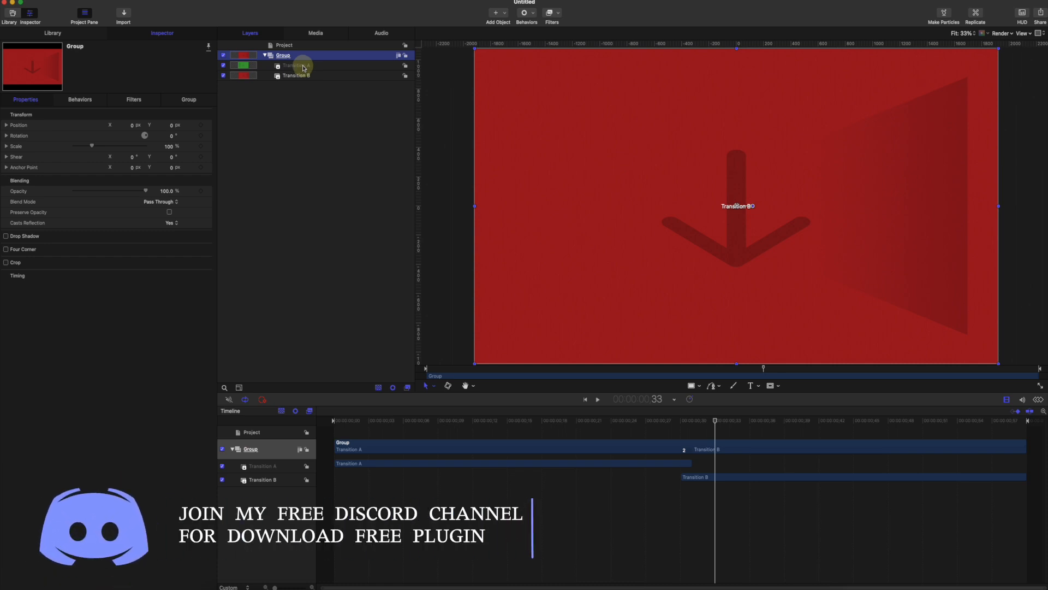
pyautogui.click(303, 66)
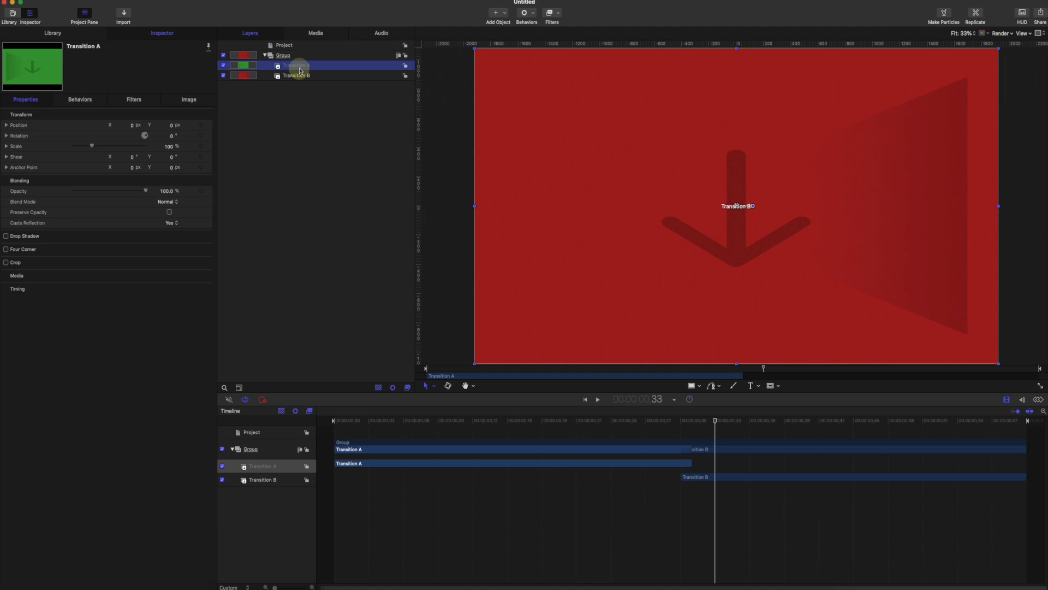
pyautogui.click(301, 78)
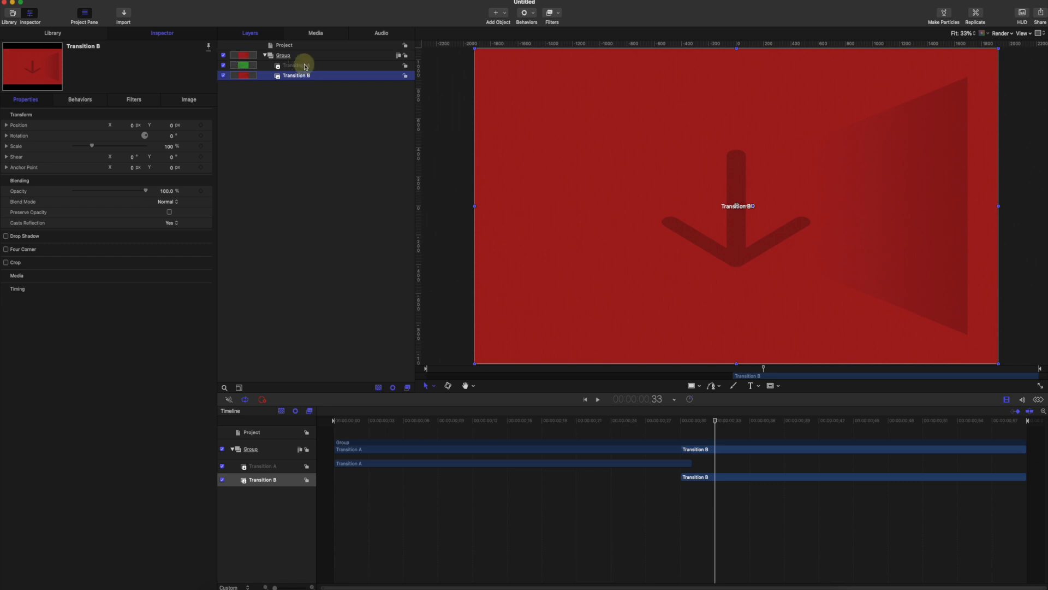
pyautogui.click(612, 420)
pyautogui.moveTo(612, 421); pyautogui.dragTo(326, 420)
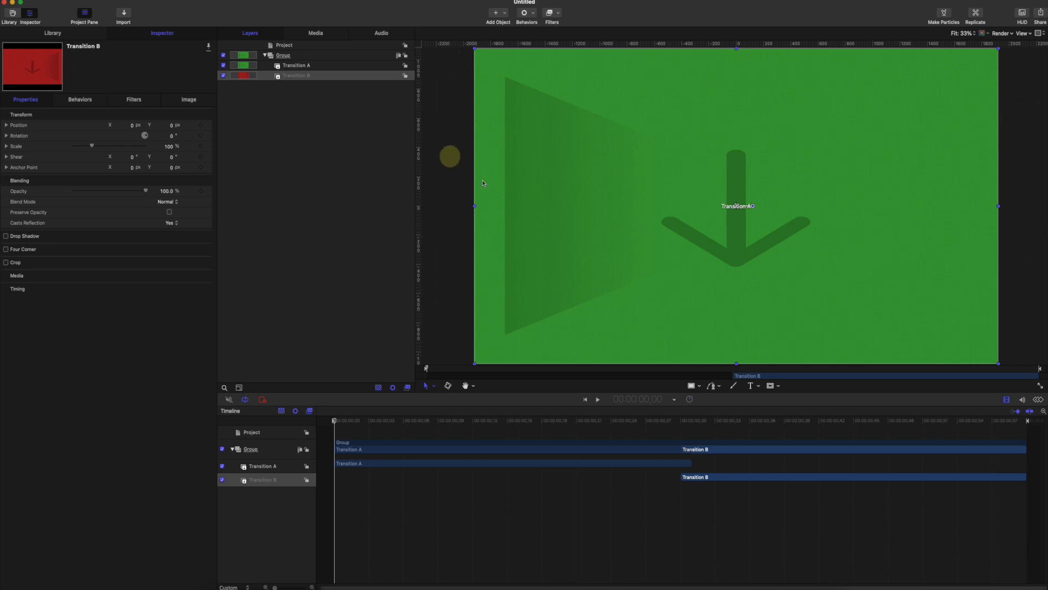
pyautogui.moveTo(421, 425); pyautogui.dragTo(333, 421)
# - Extend the out point of the Transition A layer to the project's last frame
pyautogui.click(312, 65)
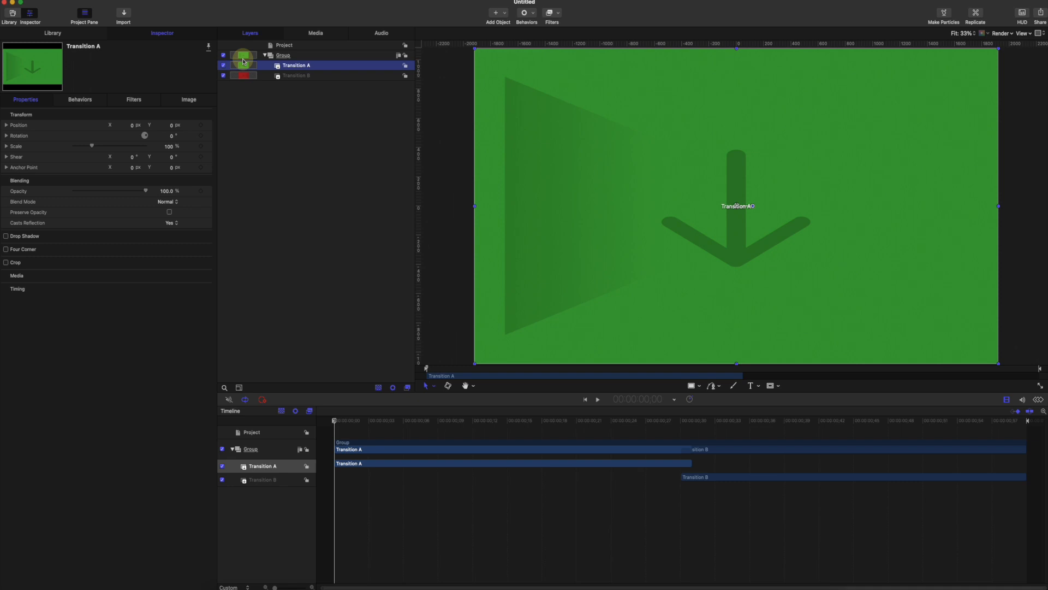
pyautogui.moveTo(706, 423); pyautogui.dragTo(1043, 451)
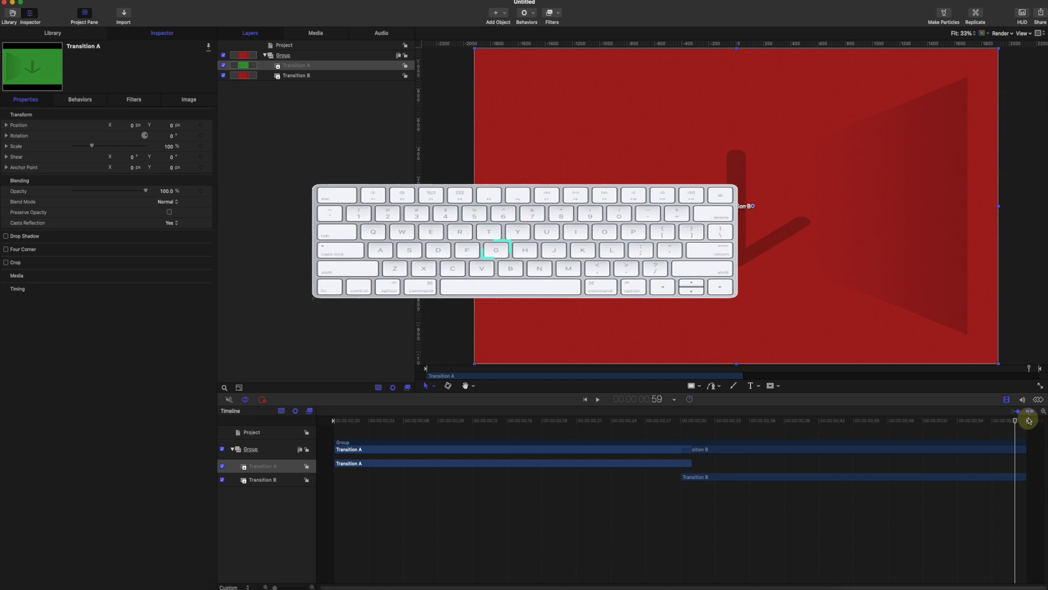
pyautogui.press('o')
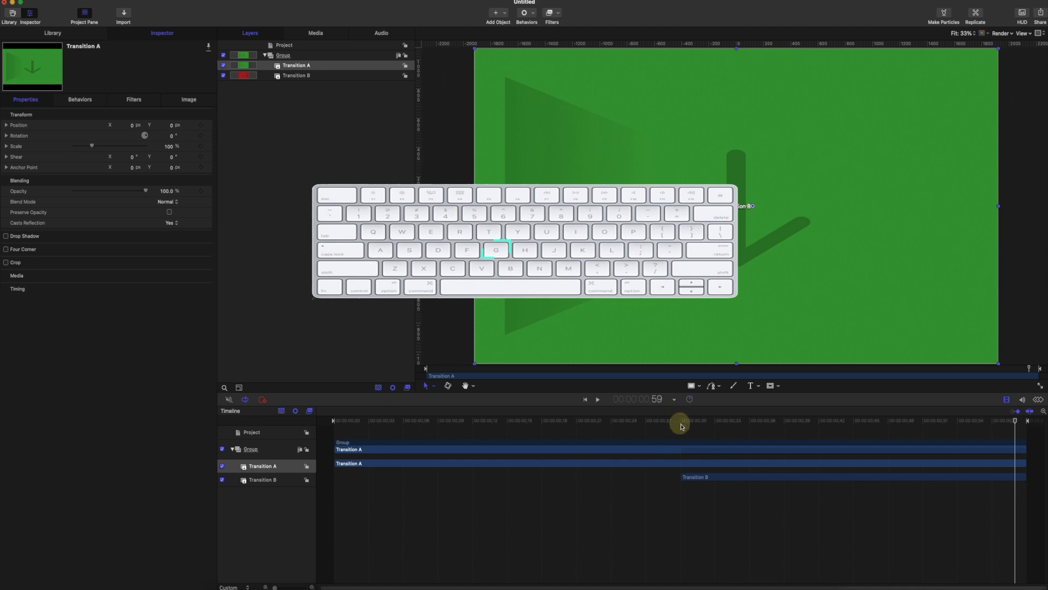
# - Extend the in point of the Transition B layer back to the project's first frame
pyautogui.click(695, 476)
pyautogui.click(335, 421)
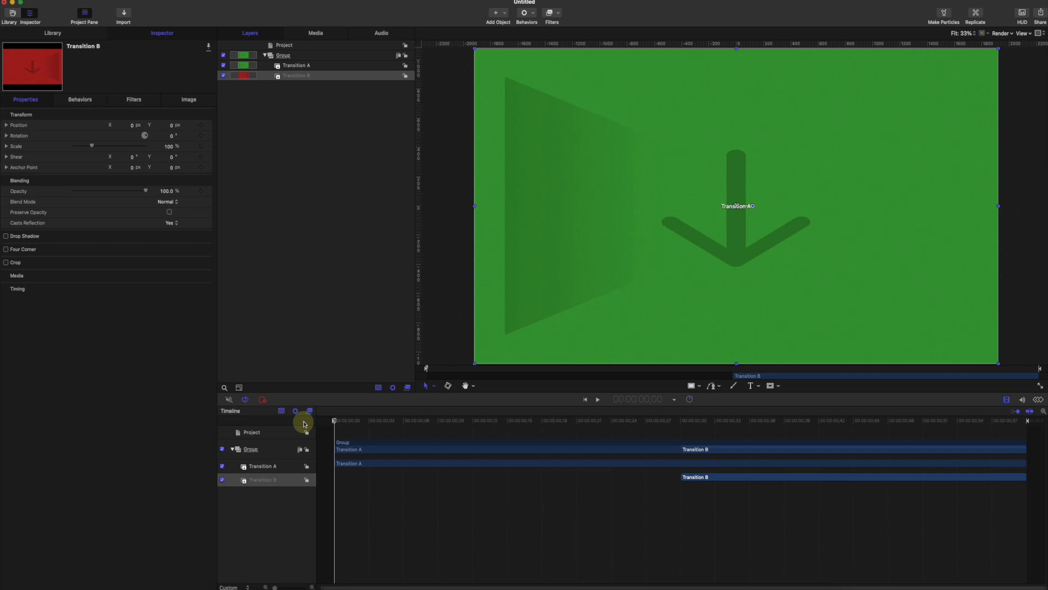
pyautogui.press('i')
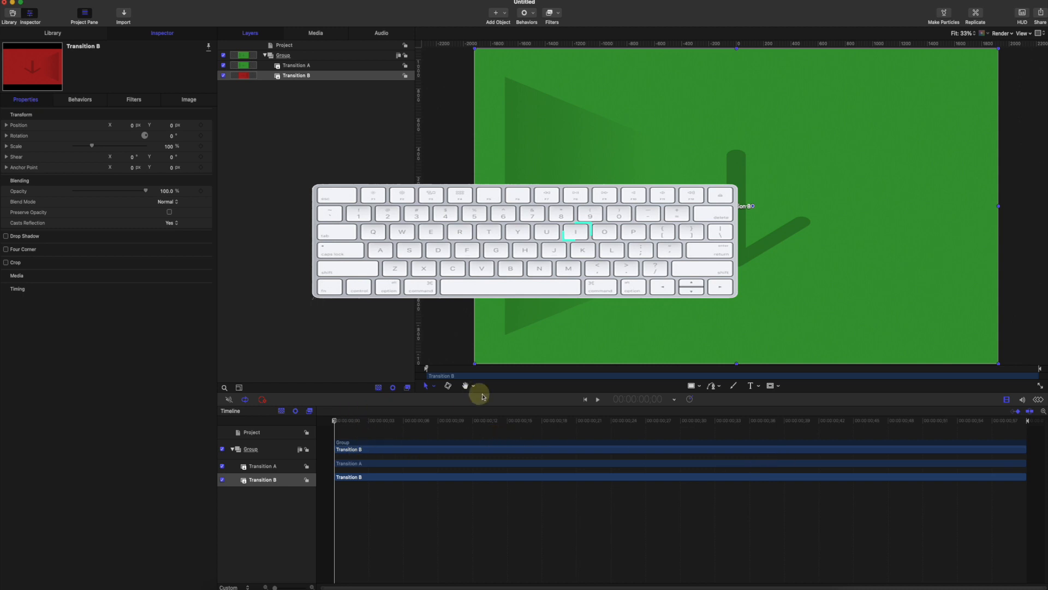
pyautogui.click(364, 134)
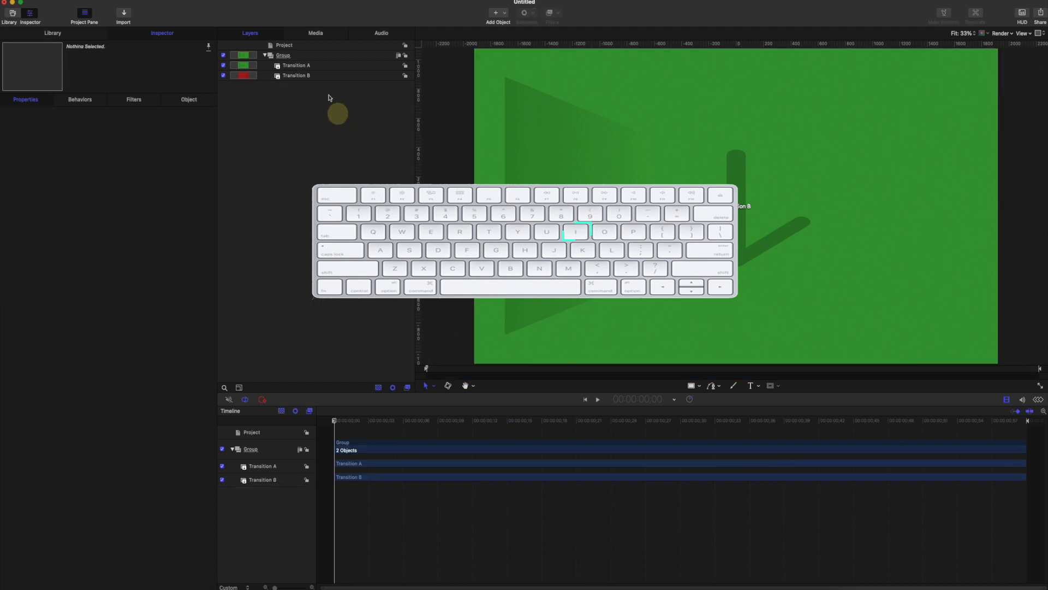
pyautogui.click(313, 71)
pyautogui.click(296, 143)
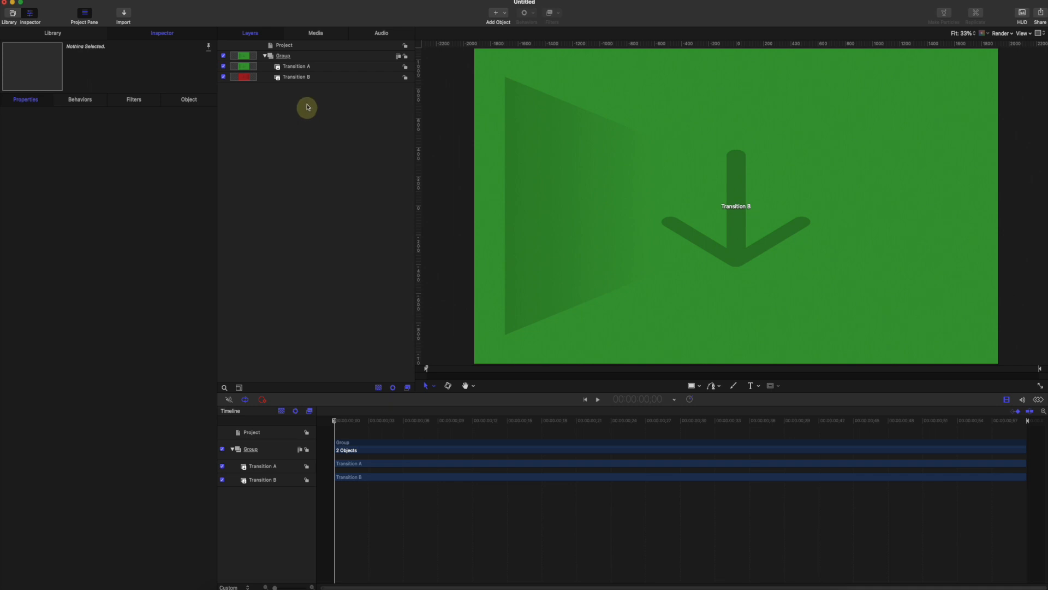
pyautogui.click(299, 71)
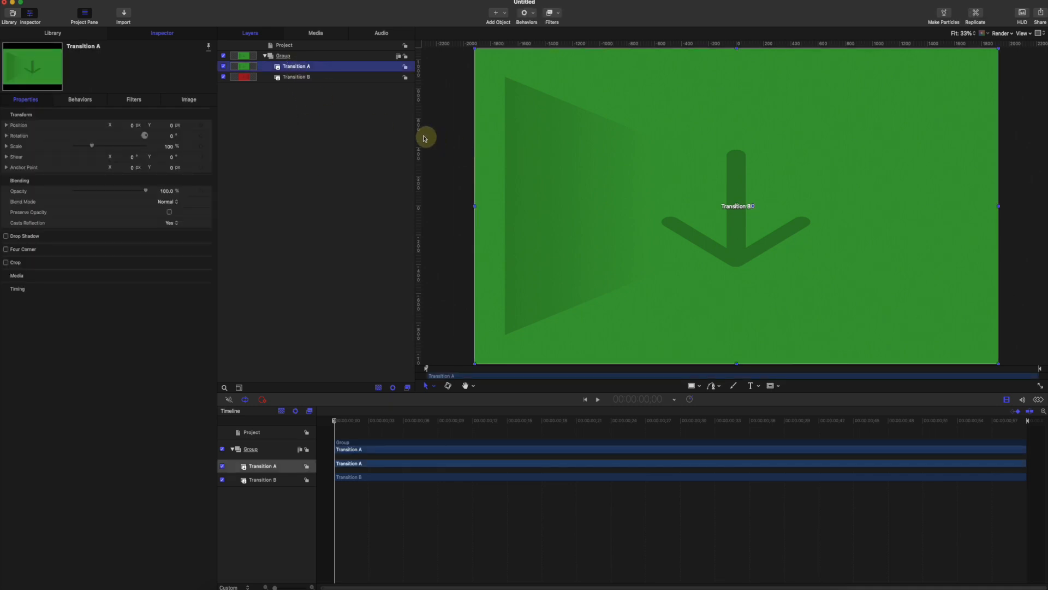
# - Add a Zoom Blur filter to the group that holds both transition layers
pyautogui.click(290, 59)
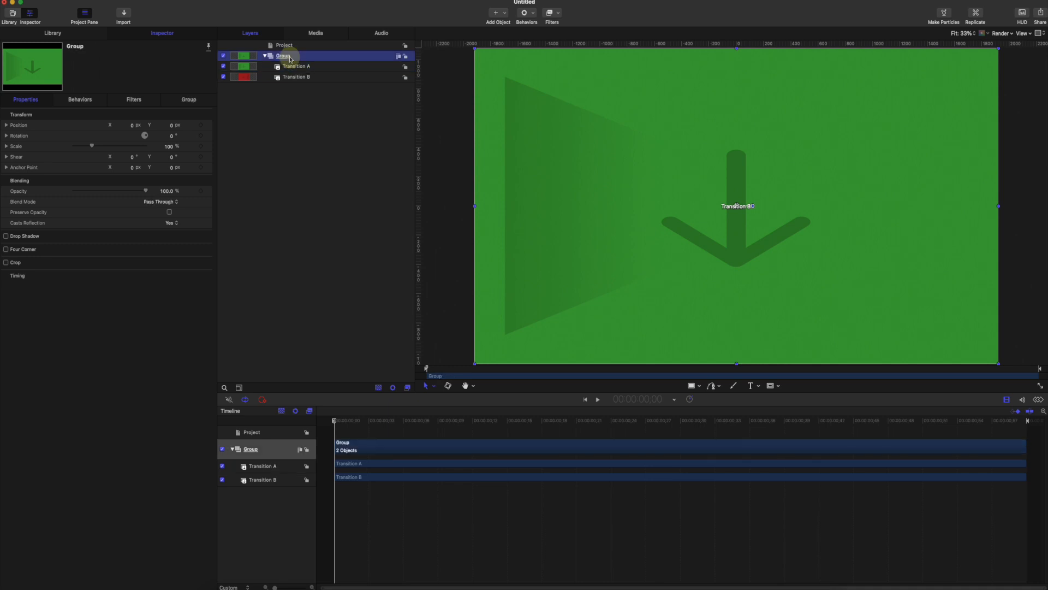
pyautogui.click(559, 16)
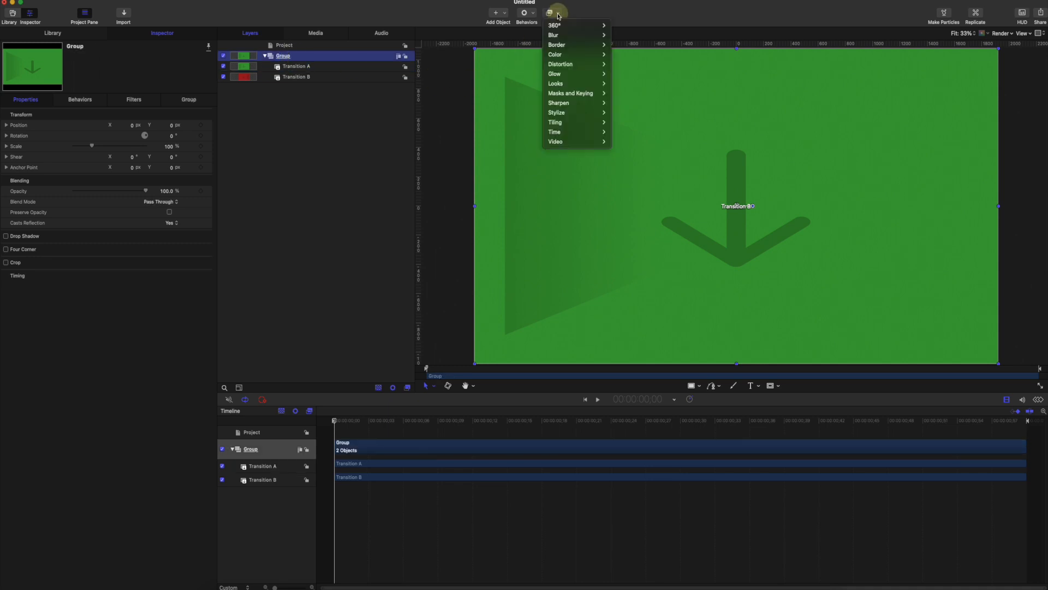
pyautogui.moveTo(569, 38)
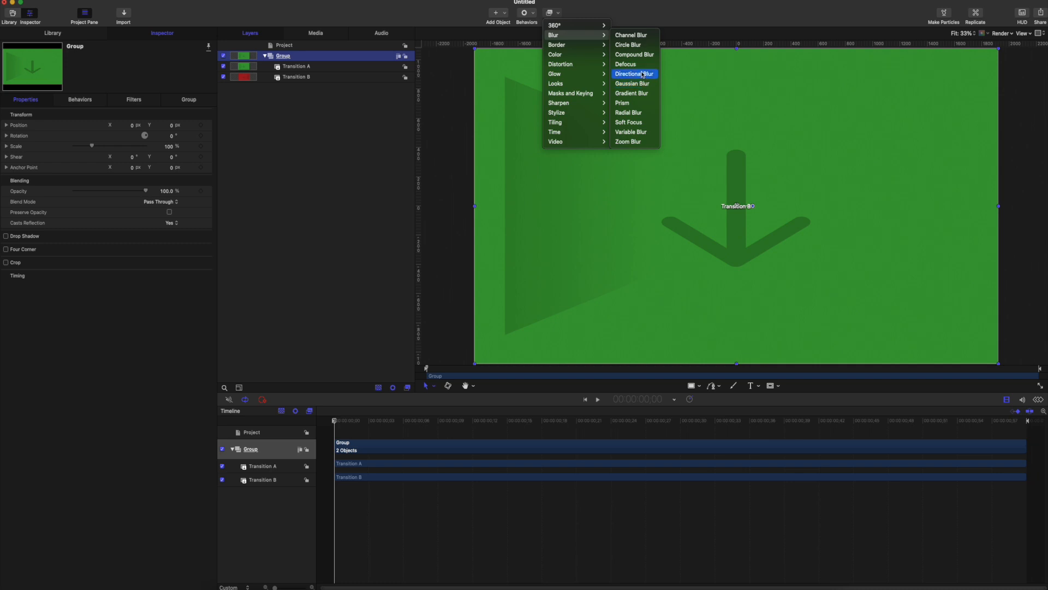
pyautogui.click(644, 142)
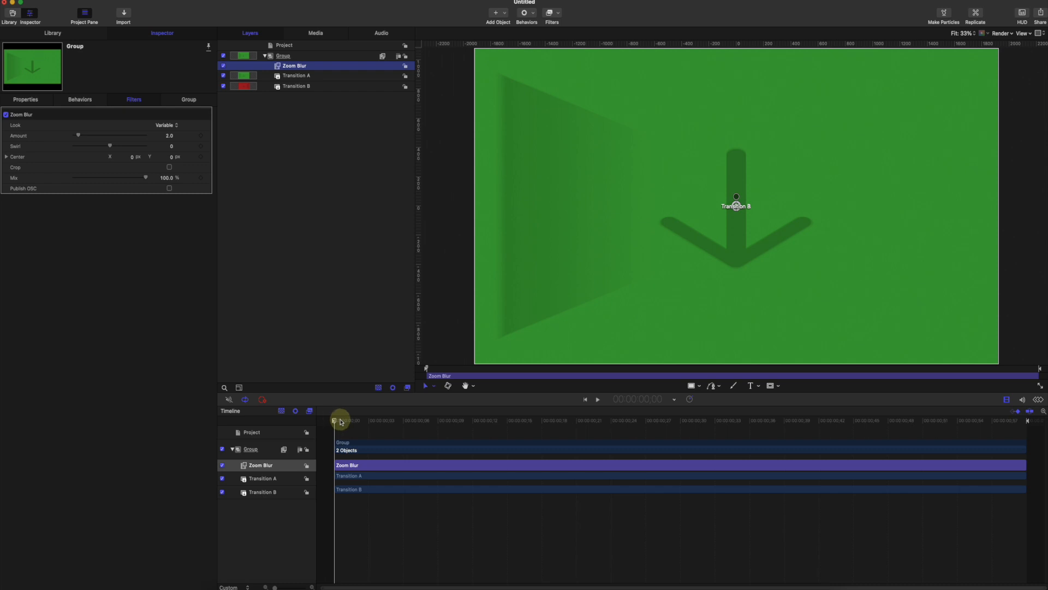
# - Set the Zoom Blur Amount to 0 and add a keyframe for it at the first frame
pyautogui.moveTo(341, 421)
pyautogui.mouseDown()
pyautogui.moveTo(393, 424)
pyautogui.moveTo(333, 427)
pyautogui.mouseUp()
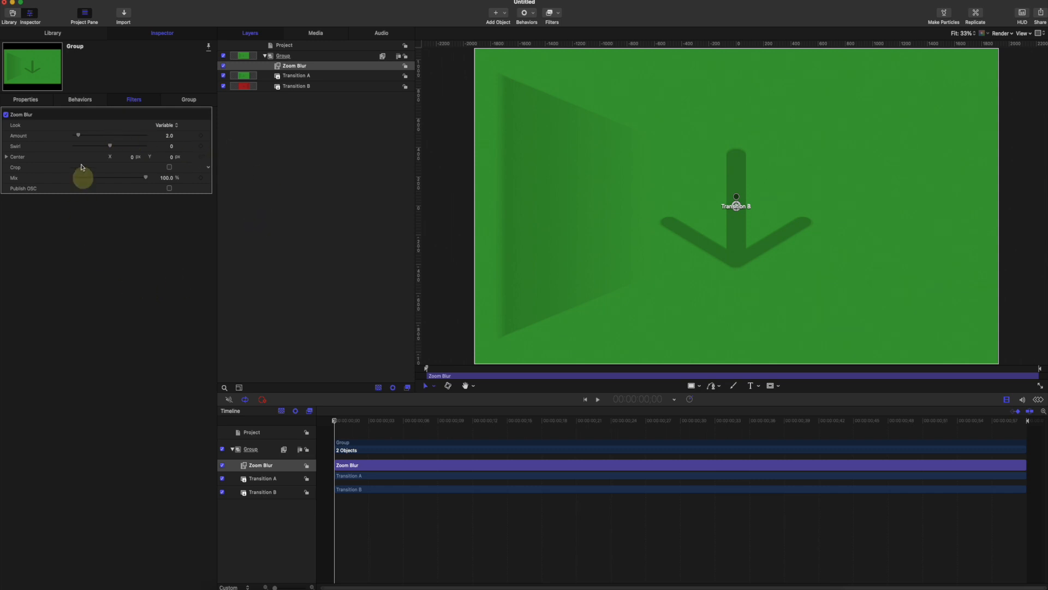
pyautogui.moveTo(78, 135); pyautogui.dragTo(62, 135)
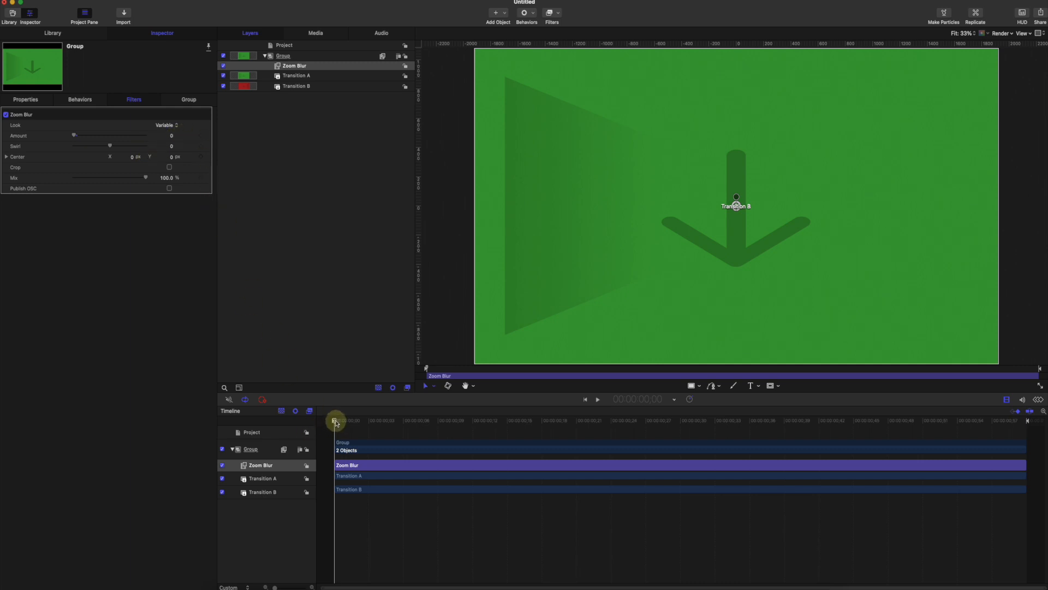
pyautogui.moveTo(336, 422); pyautogui.dragTo(1042, 478)
pyautogui.moveTo(867, 450); pyautogui.dragTo(1043, 476)
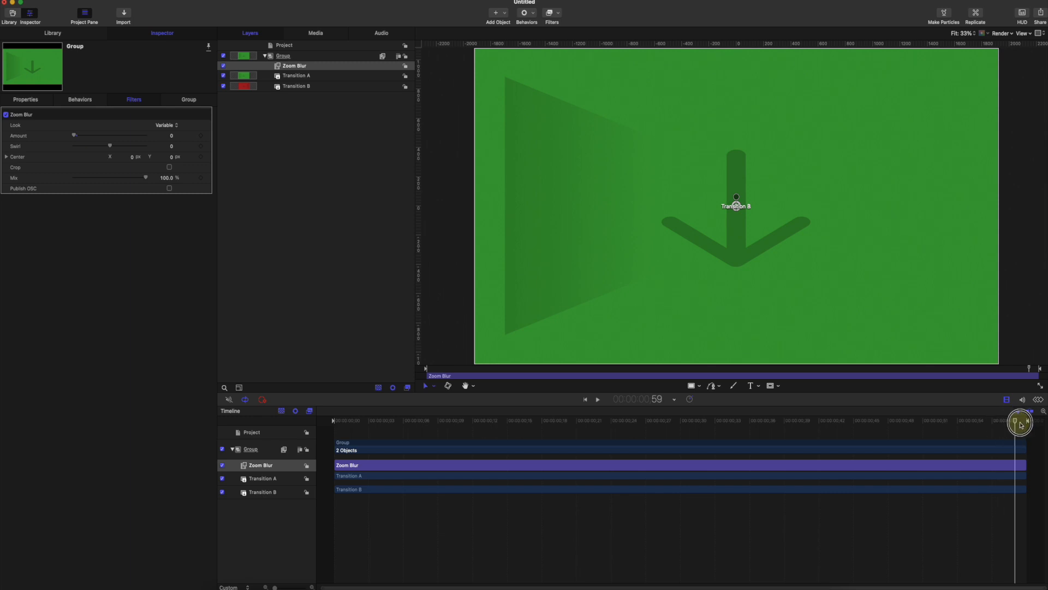
pyautogui.moveTo(1019, 421); pyautogui.dragTo(664, 409)
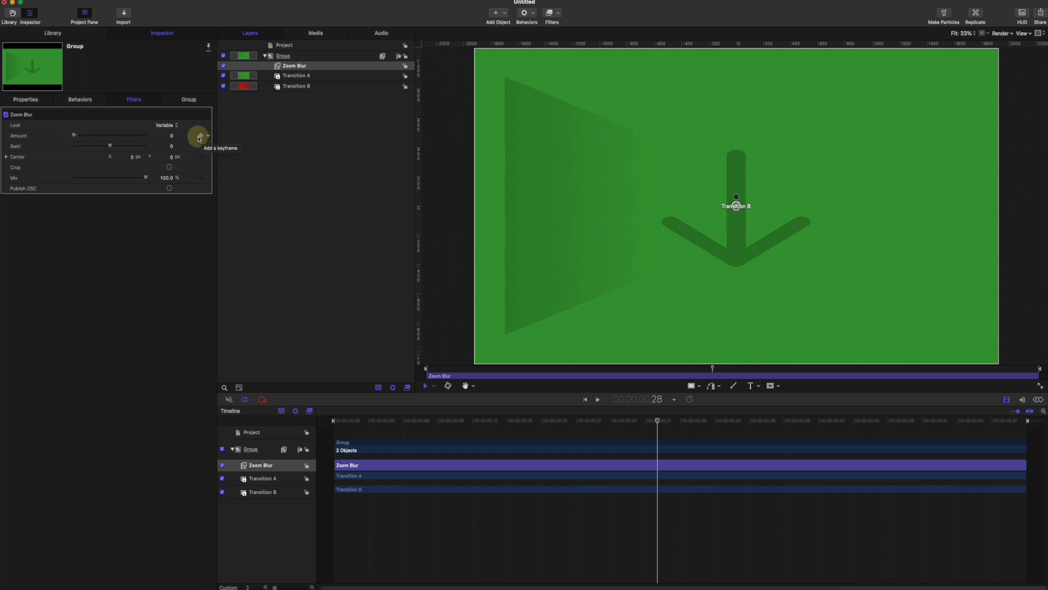
pyautogui.moveTo(446, 420); pyautogui.dragTo(322, 429)
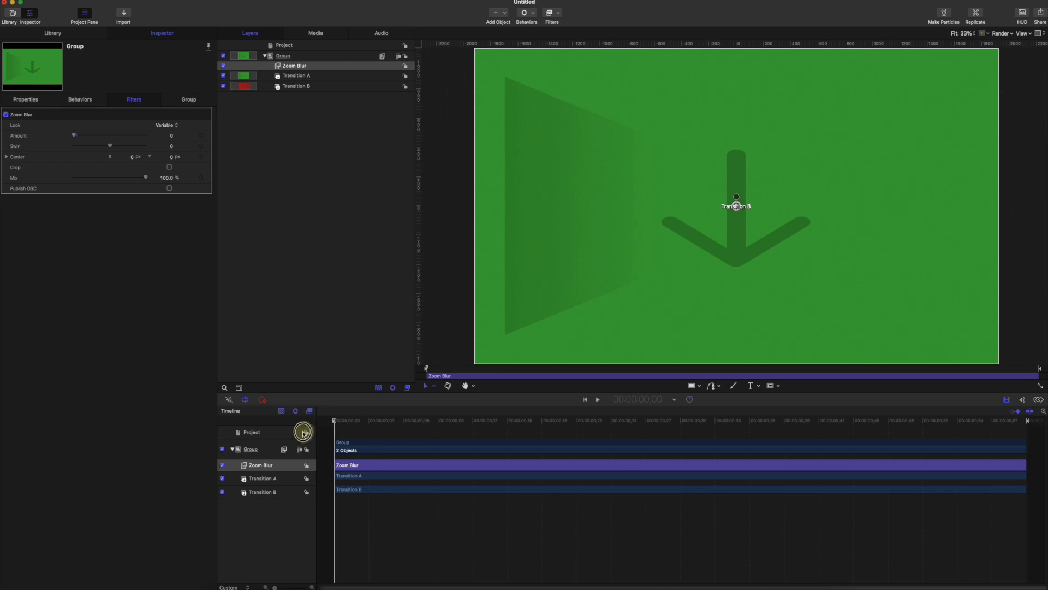
pyautogui.click(202, 137)
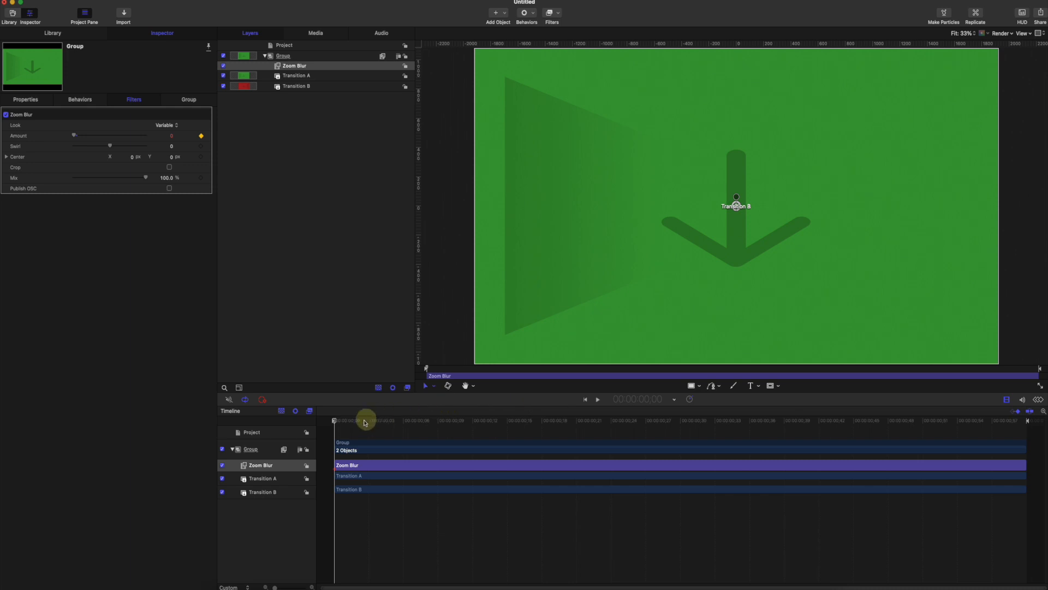
# - Go to frame 30 and keyframe the Zoom Blur Amount at its slider maximum, about 196
pyautogui.moveTo(368, 419); pyautogui.dragTo(612, 419)
pyautogui.click(654, 399)
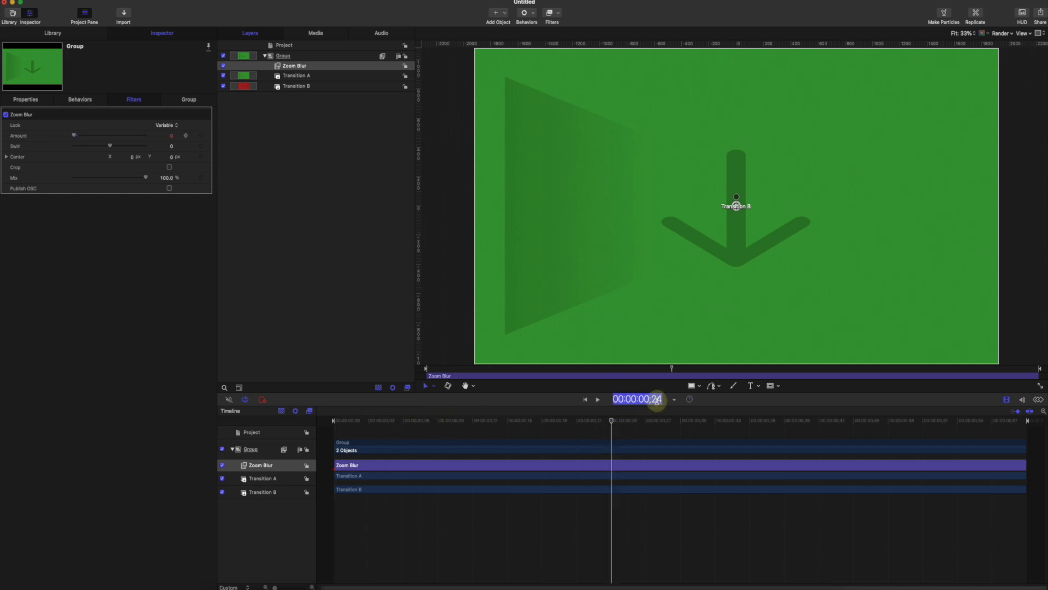
pyautogui.click(654, 400)
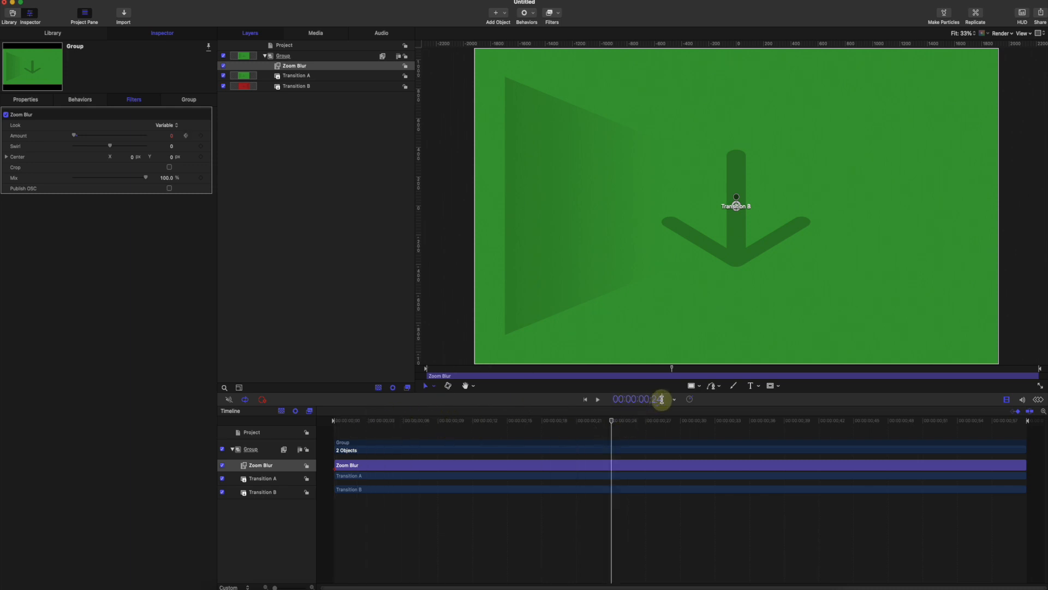
pyautogui.press('Return')
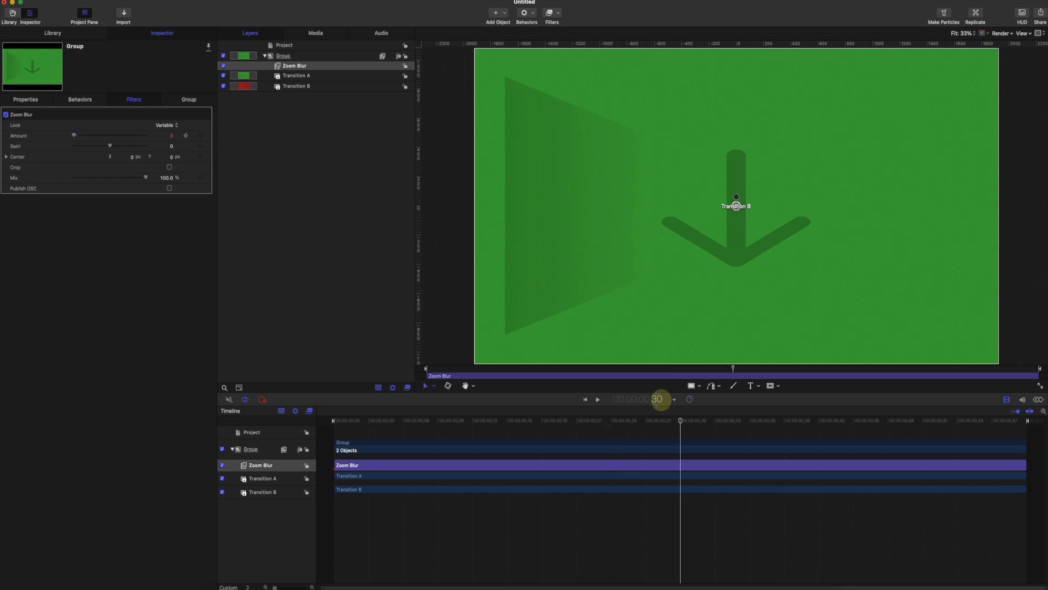
pyautogui.click(673, 400)
pyautogui.click(673, 402)
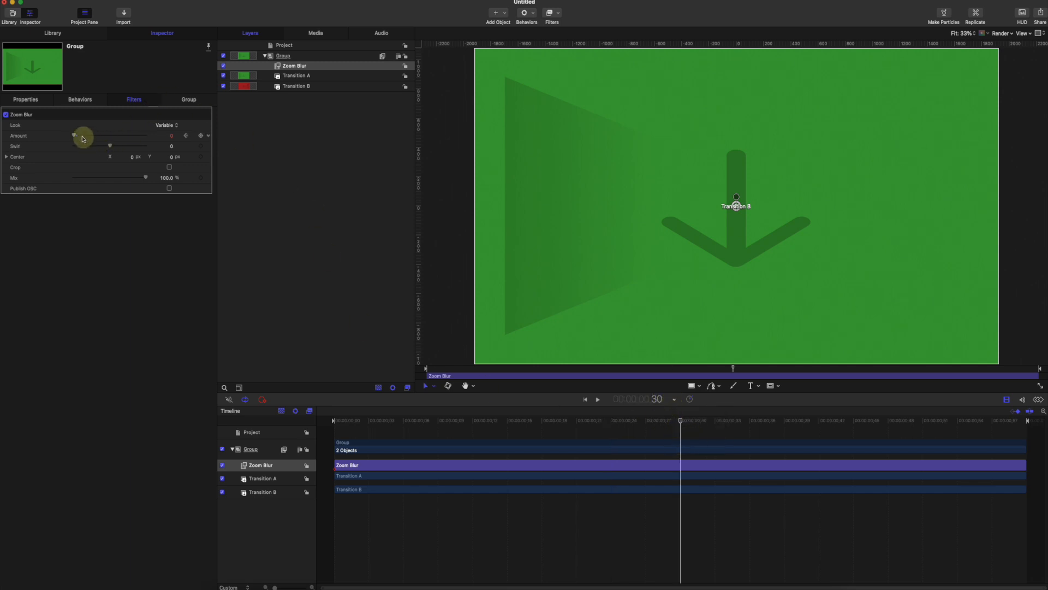
pyautogui.moveTo(82, 135)
pyautogui.mouseDown()
pyautogui.moveTo(179, 139)
pyautogui.moveTo(167, 136)
pyautogui.moveTo(330, 234)
pyautogui.mouseUp()
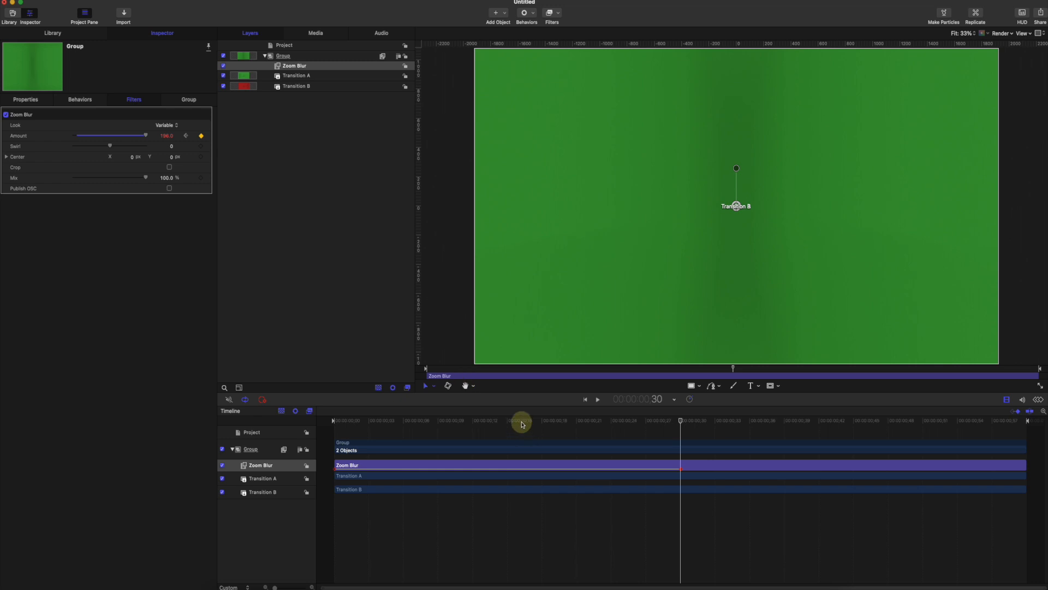
# - Go to frame 59, near the end of the project, and keyframe the Zoom Blur Amount at 0
pyautogui.moveTo(522, 424); pyautogui.dragTo(681, 449)
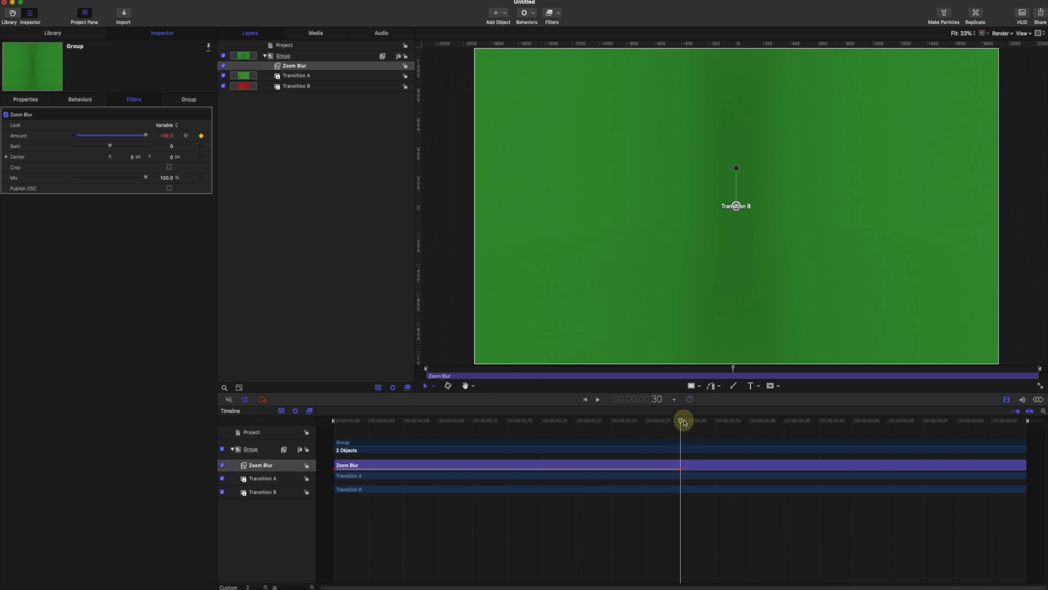
pyautogui.moveTo(683, 421); pyautogui.dragTo(1042, 441)
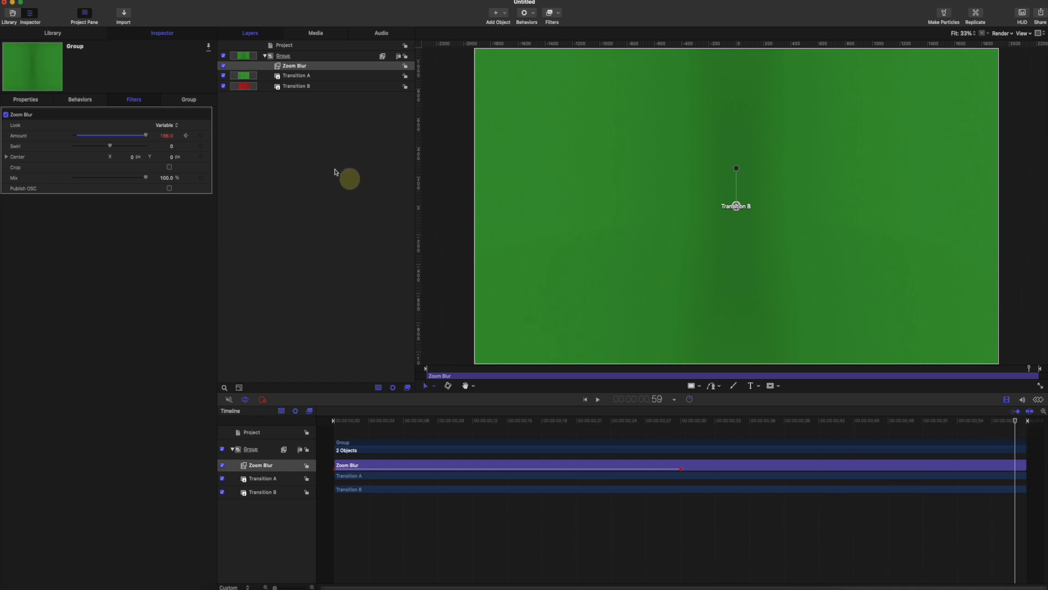
pyautogui.moveTo(146, 135); pyautogui.dragTo(66, 134)
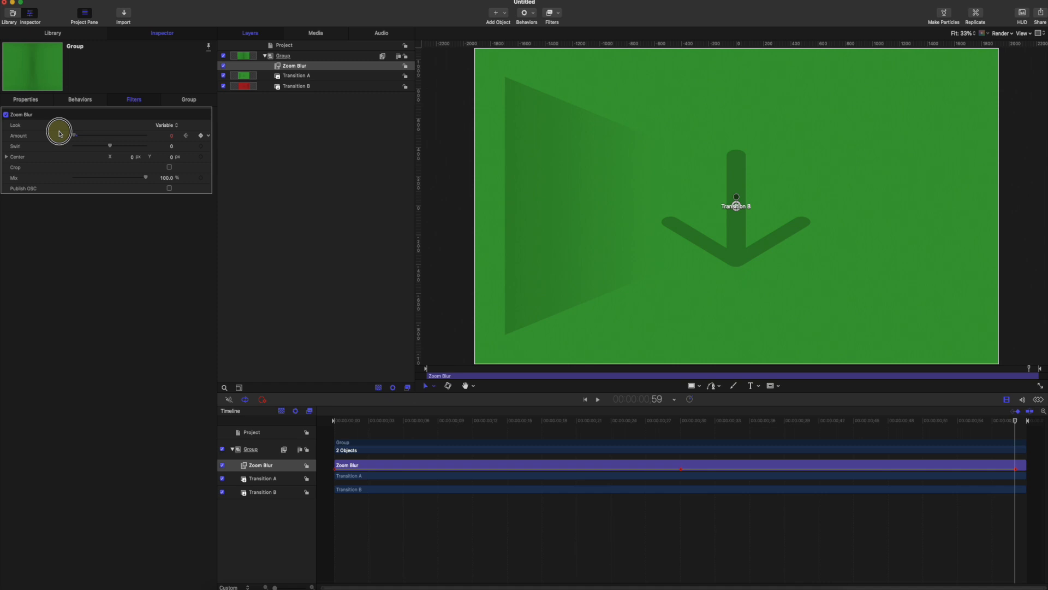
# - Play the project from the first frame and scrub to frame 30 to check the zoom blur animation
pyautogui.click(332, 420)
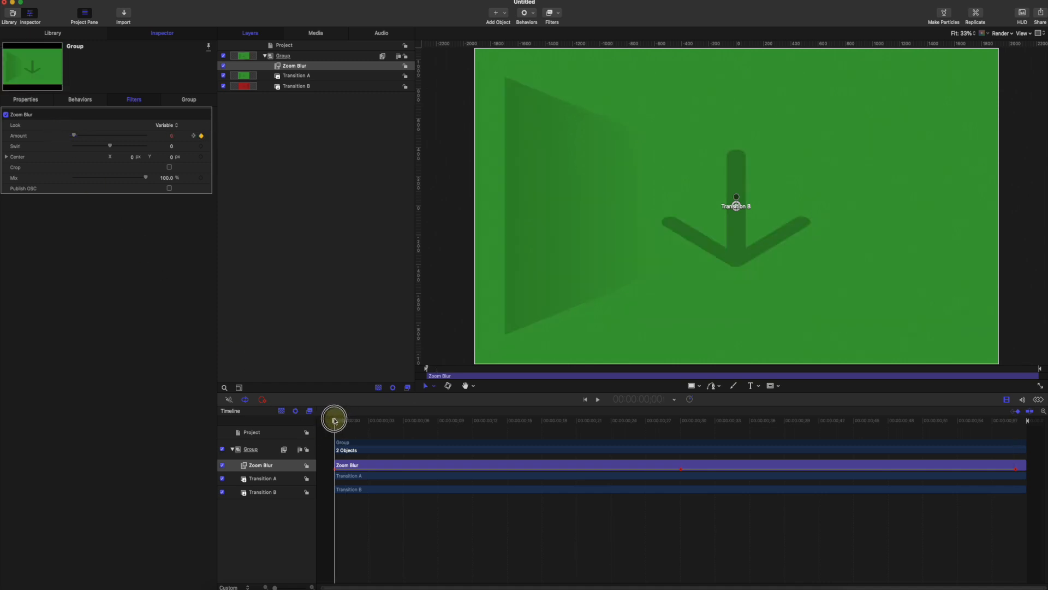
pyautogui.press('space')
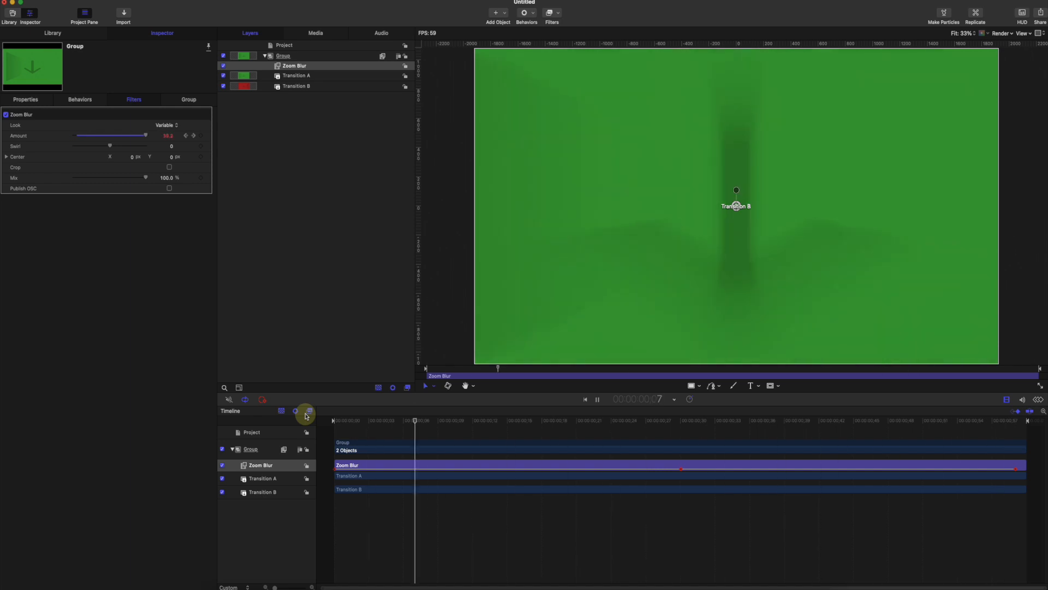
pyautogui.press('space')
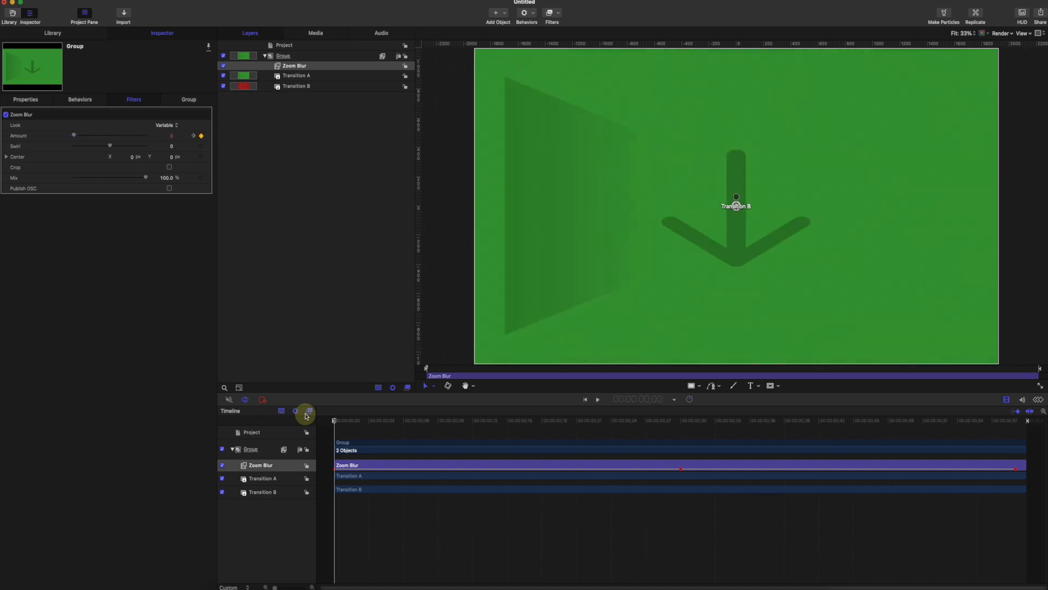
pyautogui.click(364, 421)
pyautogui.moveTo(365, 422); pyautogui.dragTo(335, 420)
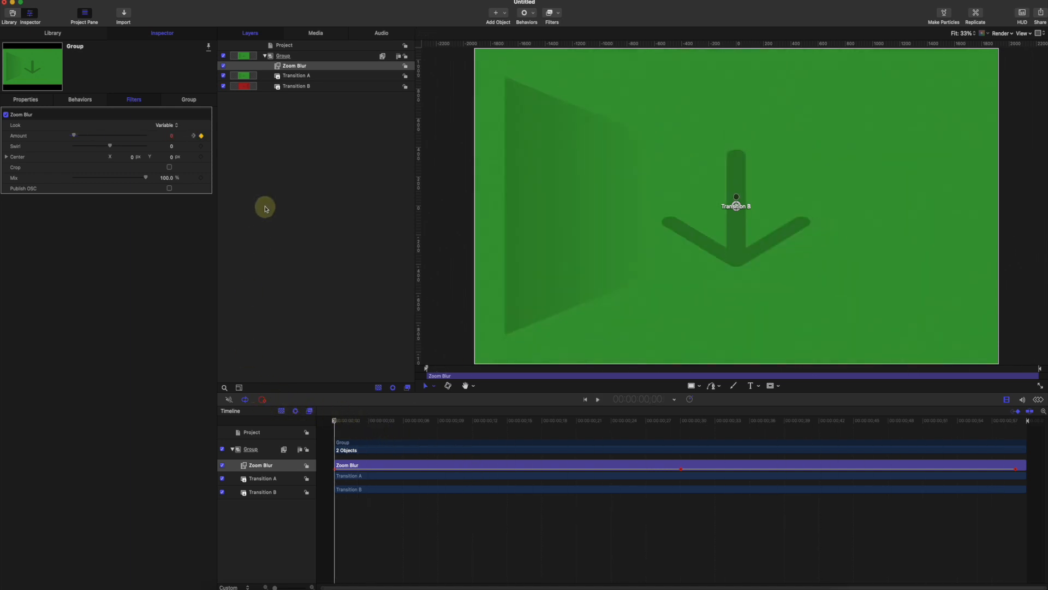
pyautogui.moveTo(342, 420); pyautogui.dragTo(685, 429)
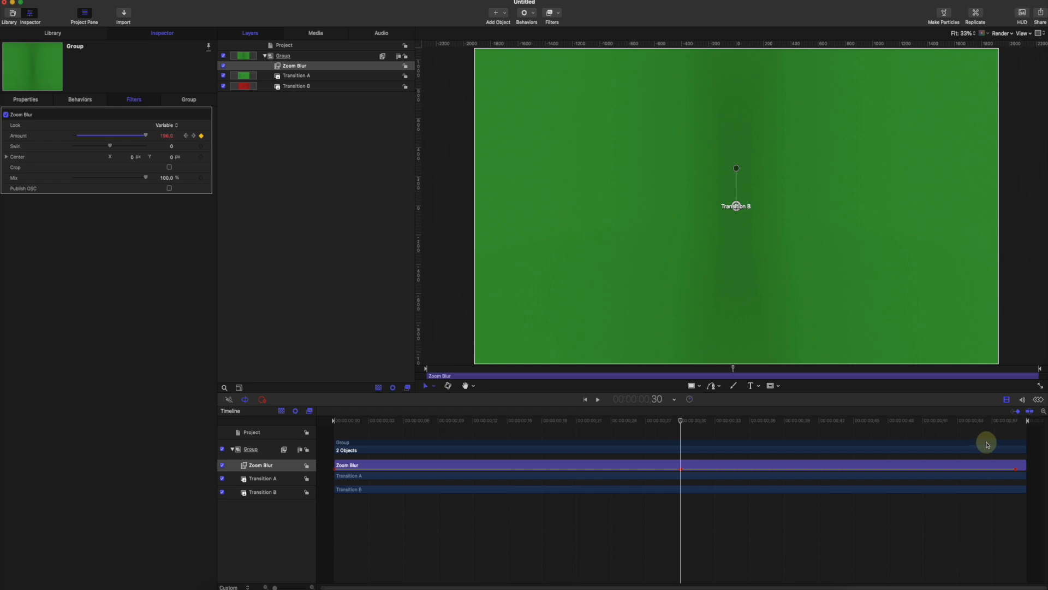
# - Keyframe the Transition A layer's Opacity at 100% on the first frame and at 0% on frame 30
pyautogui.click(305, 76)
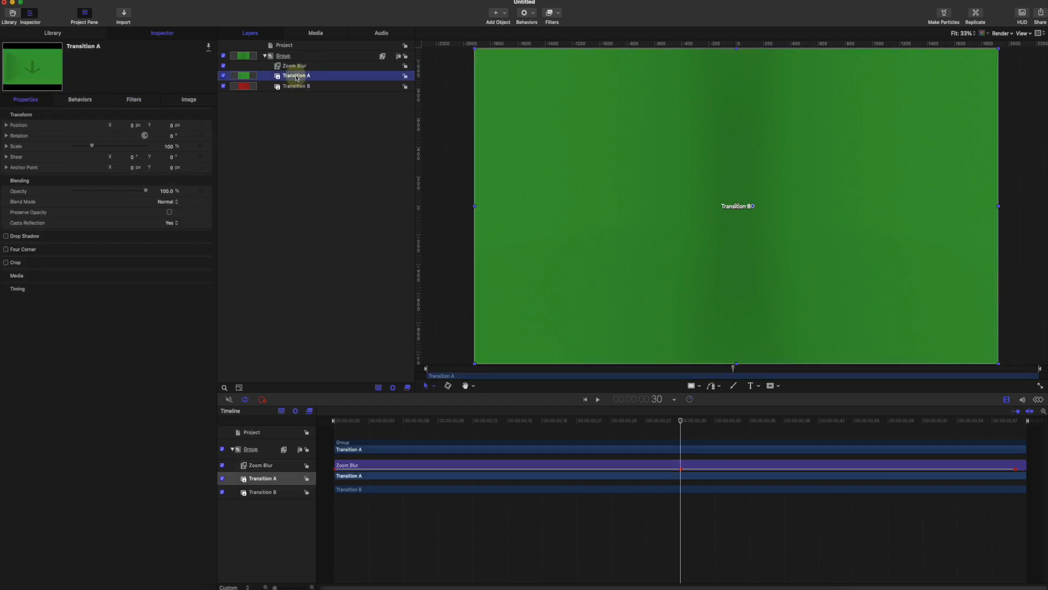
pyautogui.moveTo(415, 421); pyautogui.dragTo(330, 420)
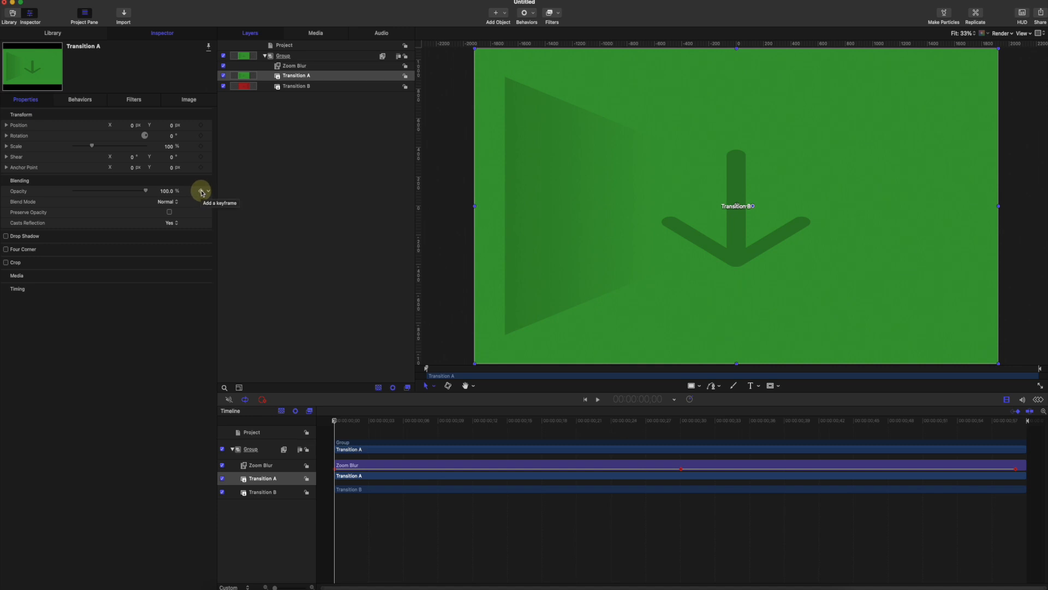
pyautogui.moveTo(356, 419); pyautogui.dragTo(682, 467)
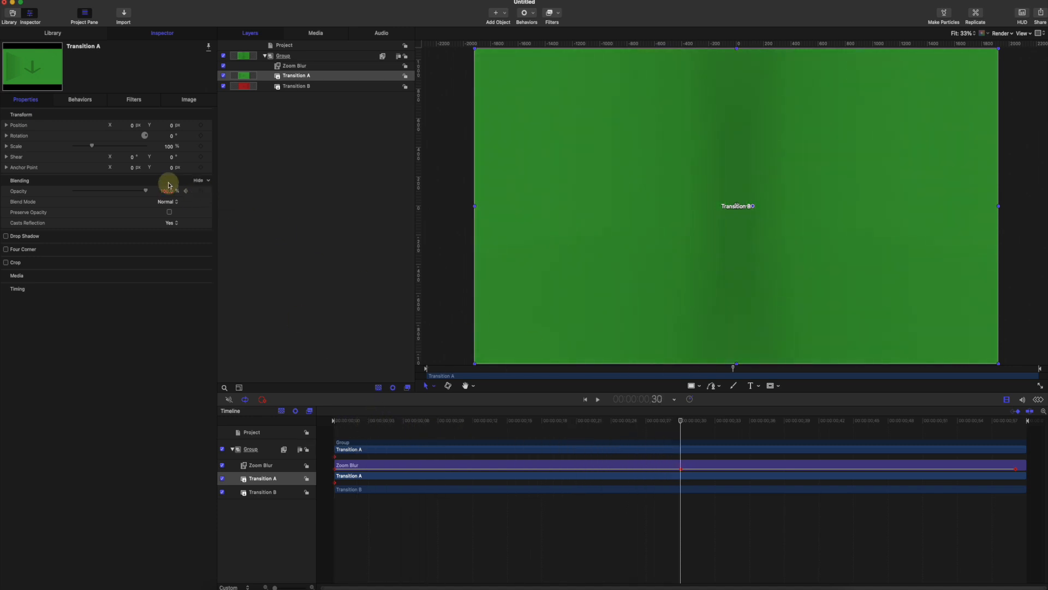
pyautogui.moveTo(146, 193); pyautogui.dragTo(639, 544)
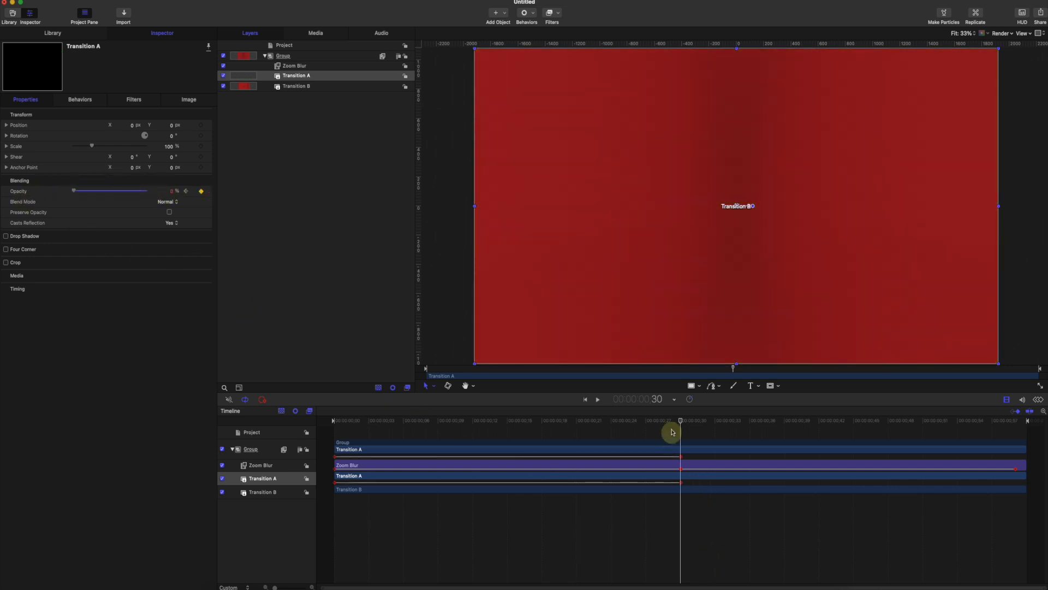
# - Scrub and play the project through to frame 59 to check the blurred dissolve between the two layers
pyautogui.moveTo(681, 422); pyautogui.dragTo(944, 487)
pyautogui.press('space')
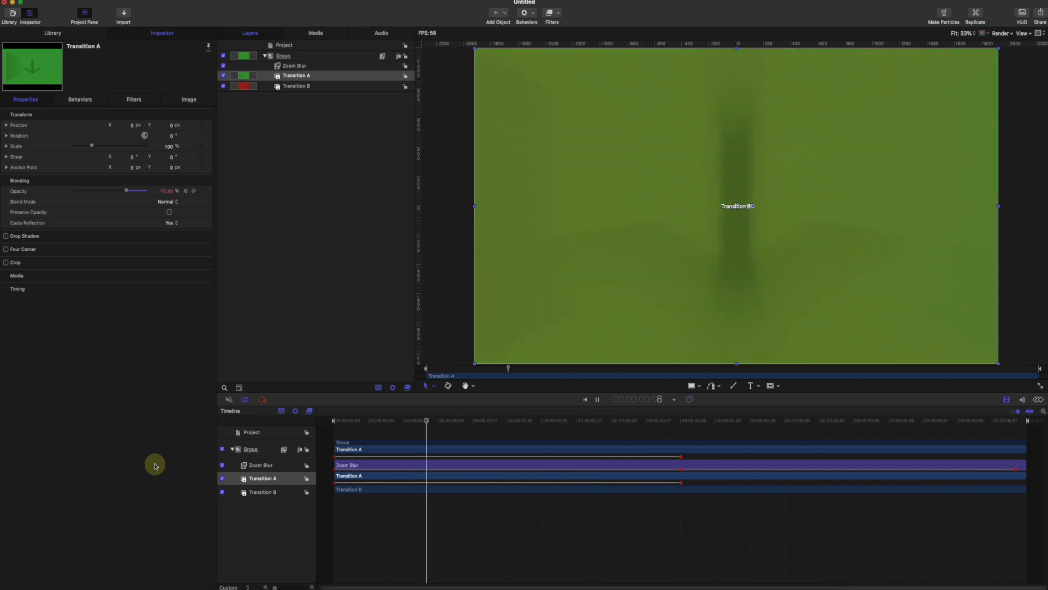
pyautogui.press('space')
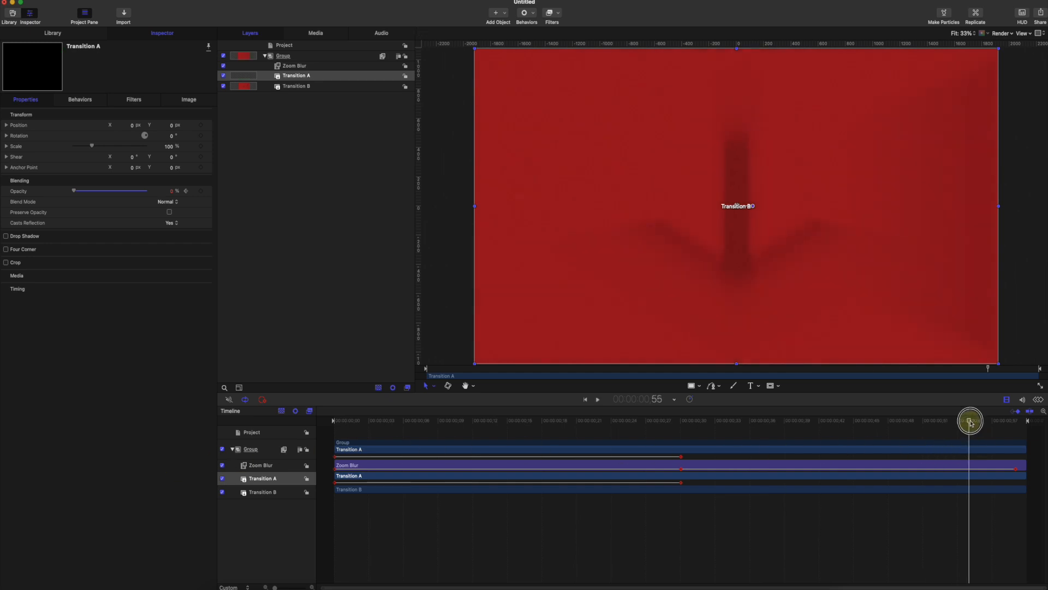
pyautogui.moveTo(970, 422); pyautogui.dragTo(1016, 420)
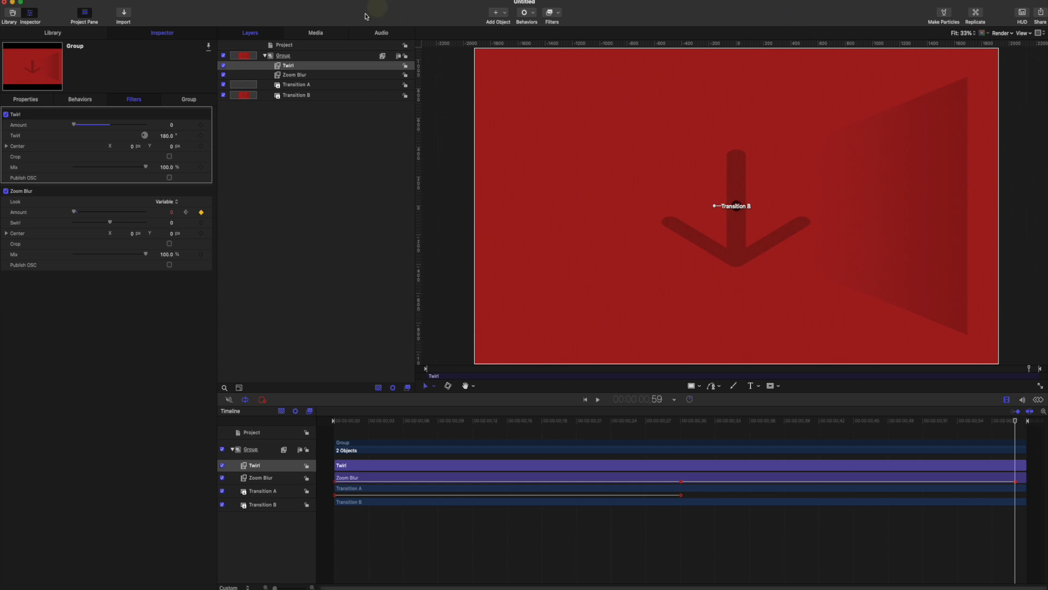
# - Delete the Twirl filter from the group
pyautogui.click(300, 66)
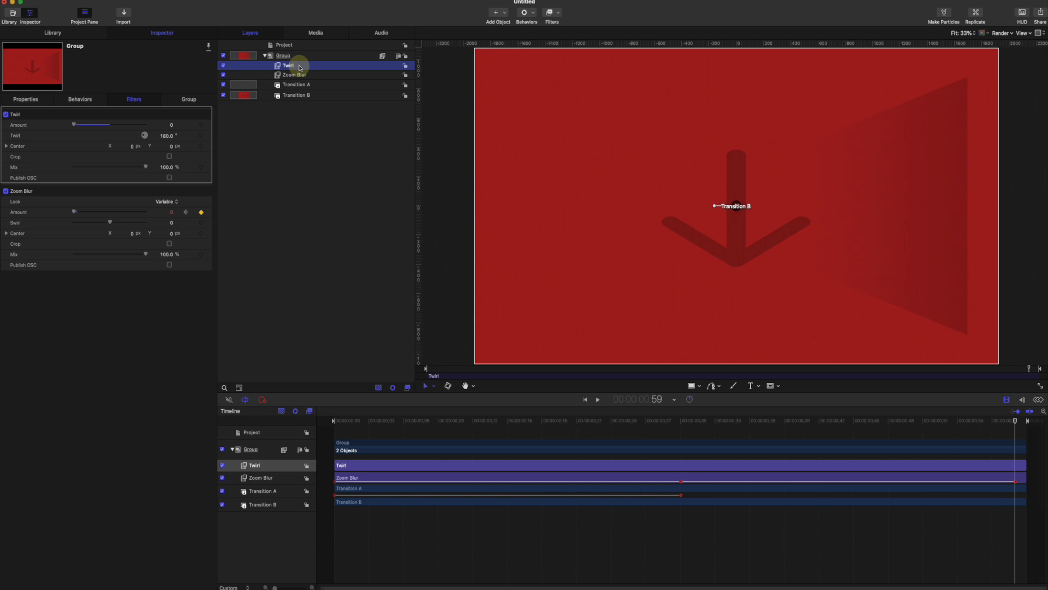
pyautogui.press('Delete')
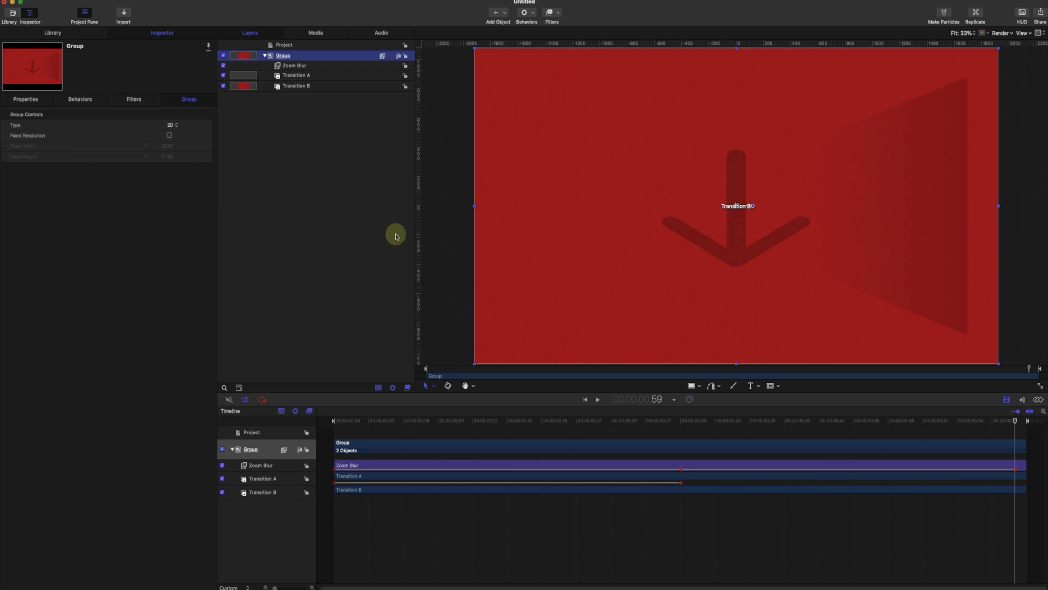
# - Return to the first frame and show the Zoom Blur filter's Amount curve in the Keyframe Editor
pyautogui.moveTo(355, 421); pyautogui.dragTo(336, 422)
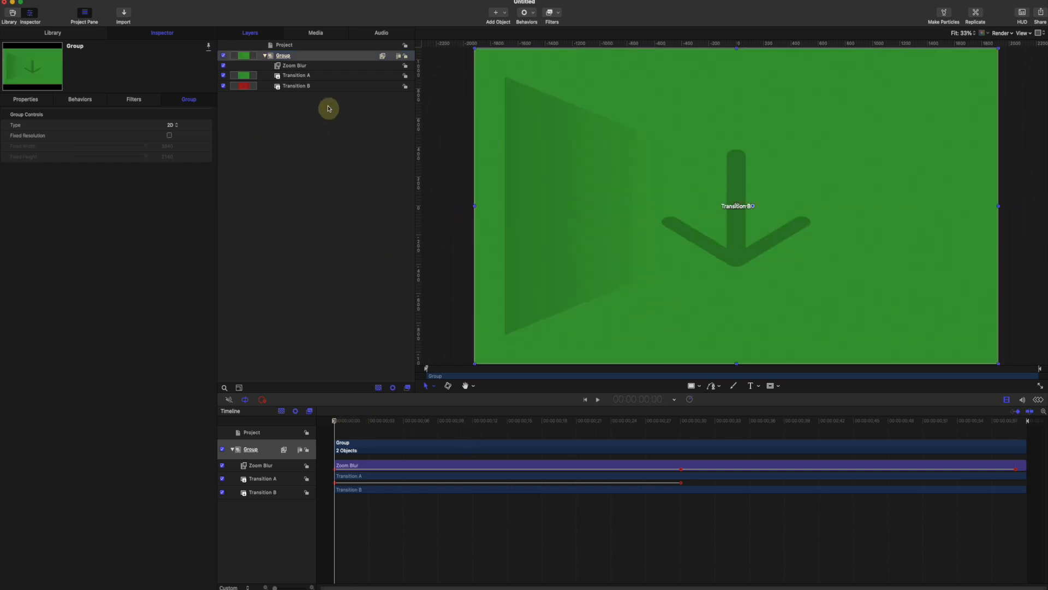
pyautogui.click(306, 67)
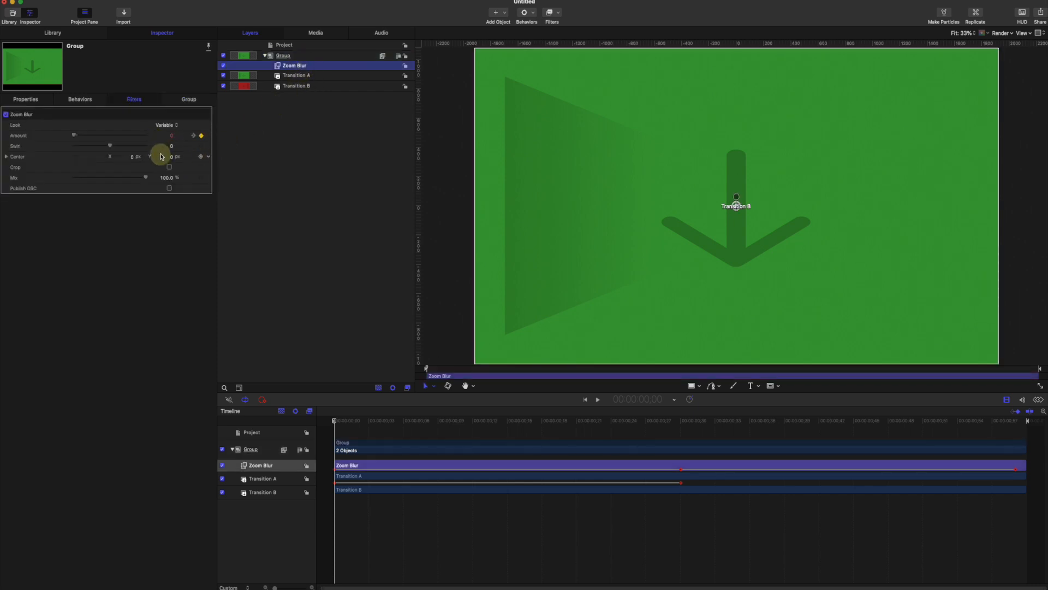
pyautogui.click(208, 135)
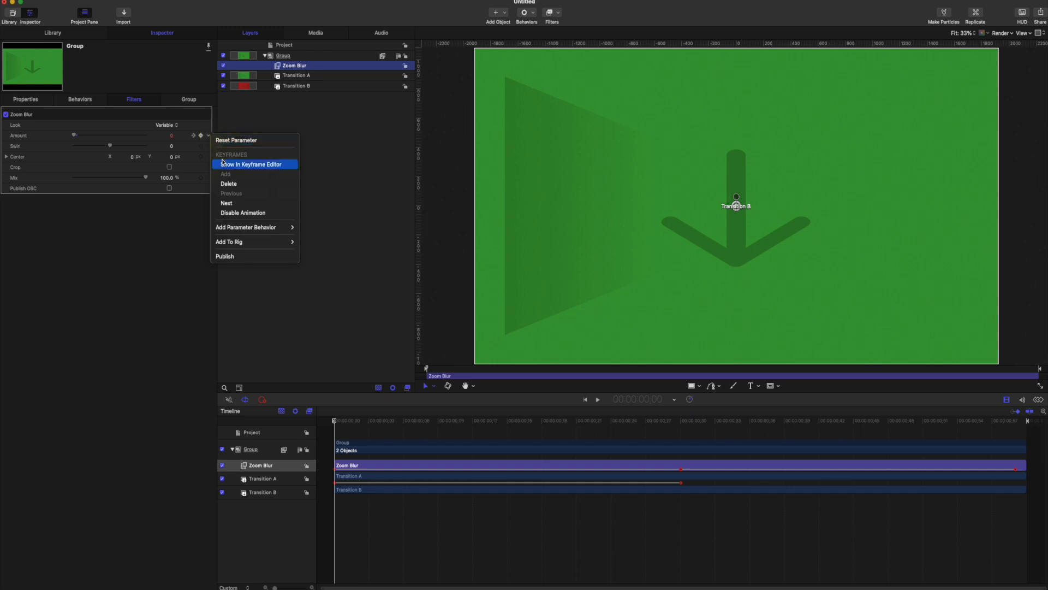
pyautogui.moveTo(253, 233)
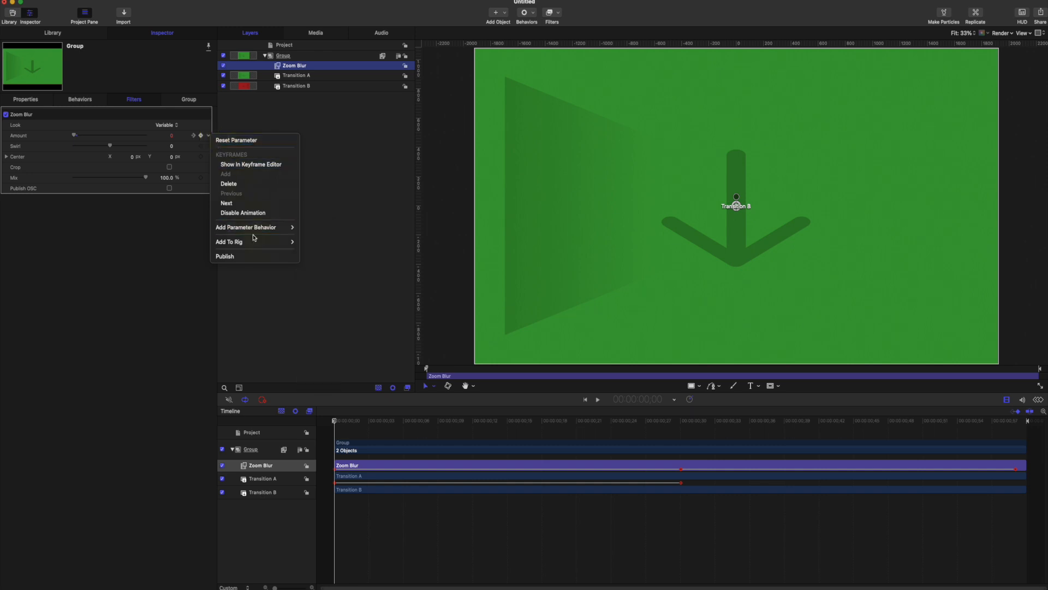
pyautogui.click(258, 167)
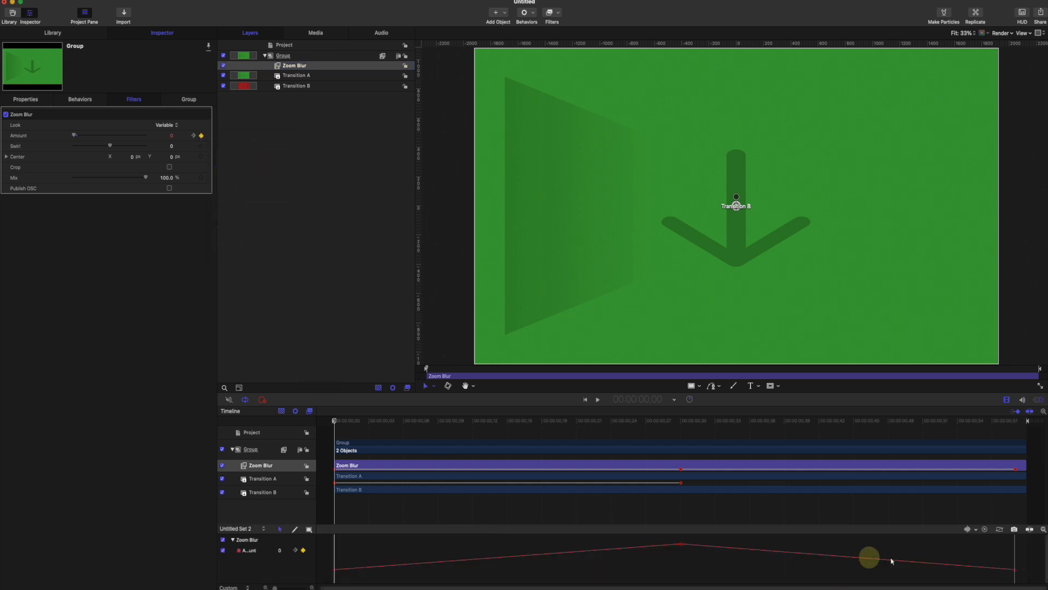
# - Set the interpolation of all three Zoom Blur Amount keyframes to Bezier
pyautogui.moveTo(1030, 550); pyautogui.dragTo(386, 568)
pyautogui.moveTo(1028, 541); pyautogui.dragTo(416, 570)
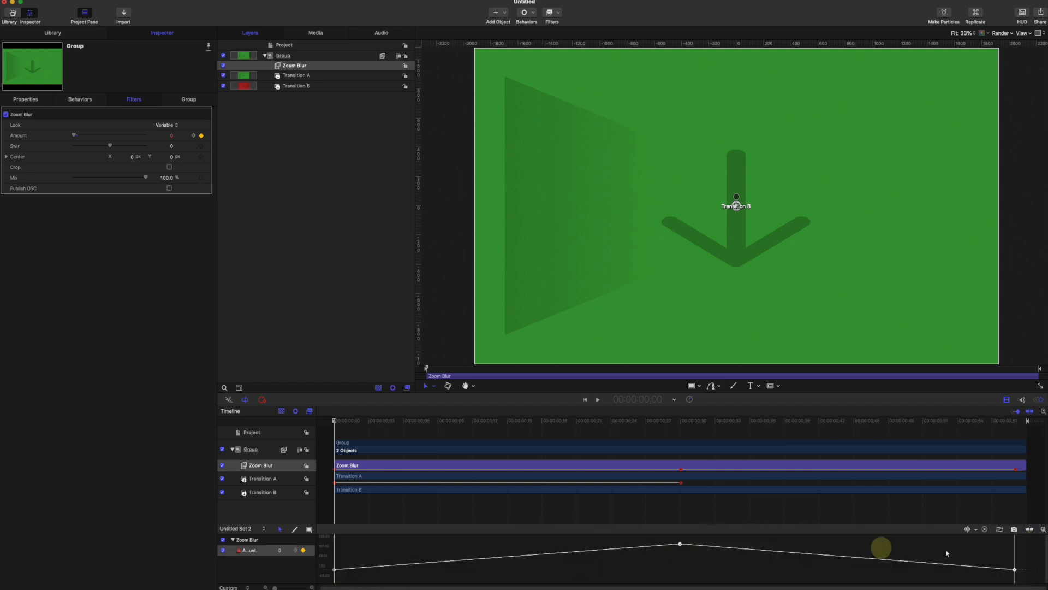
pyautogui.click(208, 137)
pyautogui.click(240, 168)
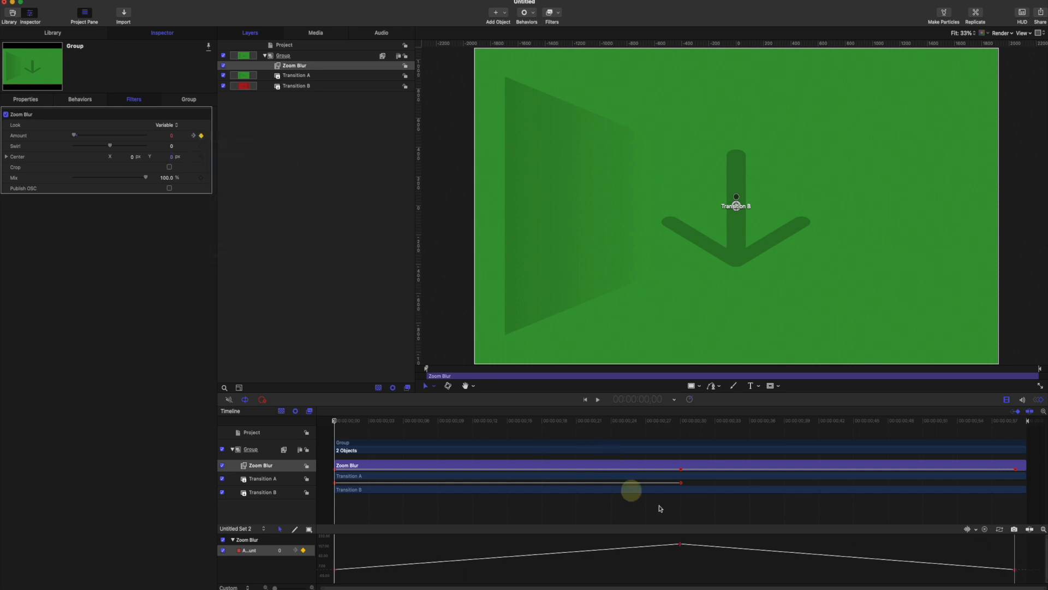
pyautogui.moveTo(1026, 538); pyautogui.dragTo(326, 578)
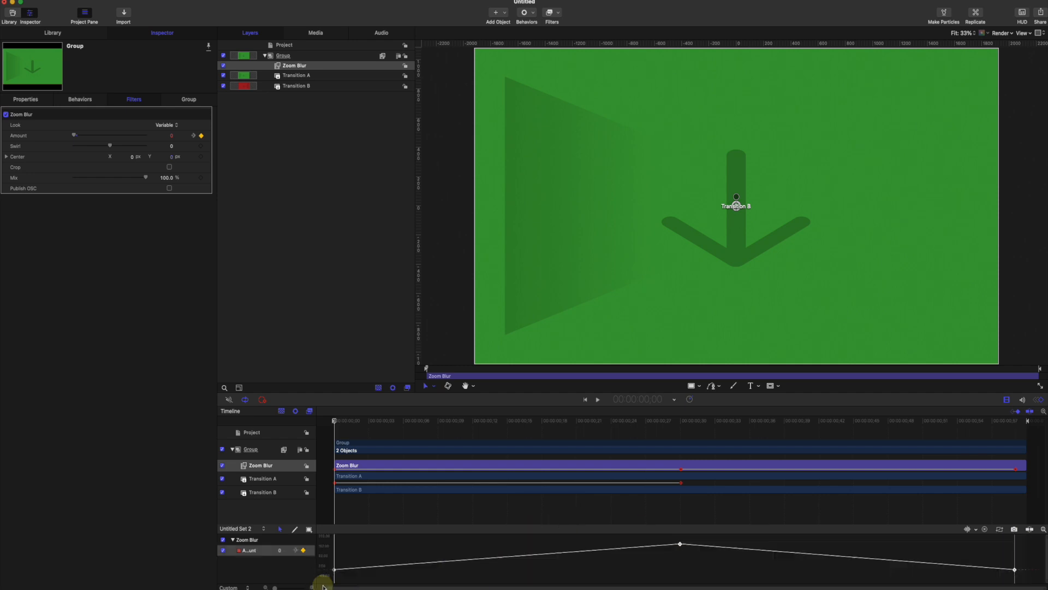
pyautogui.rightClick(680, 544)
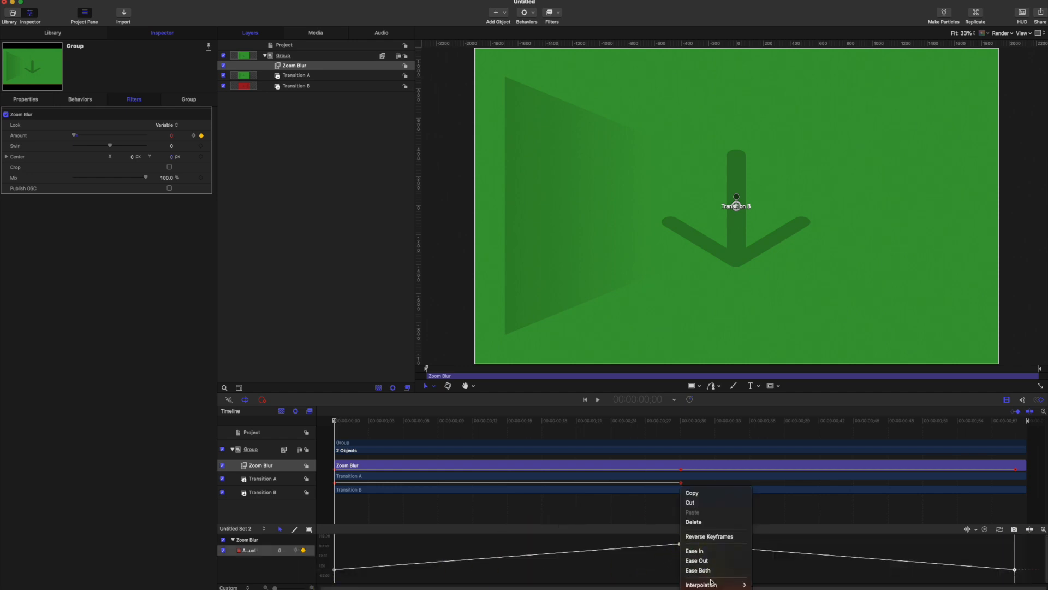
pyautogui.moveTo(713, 586)
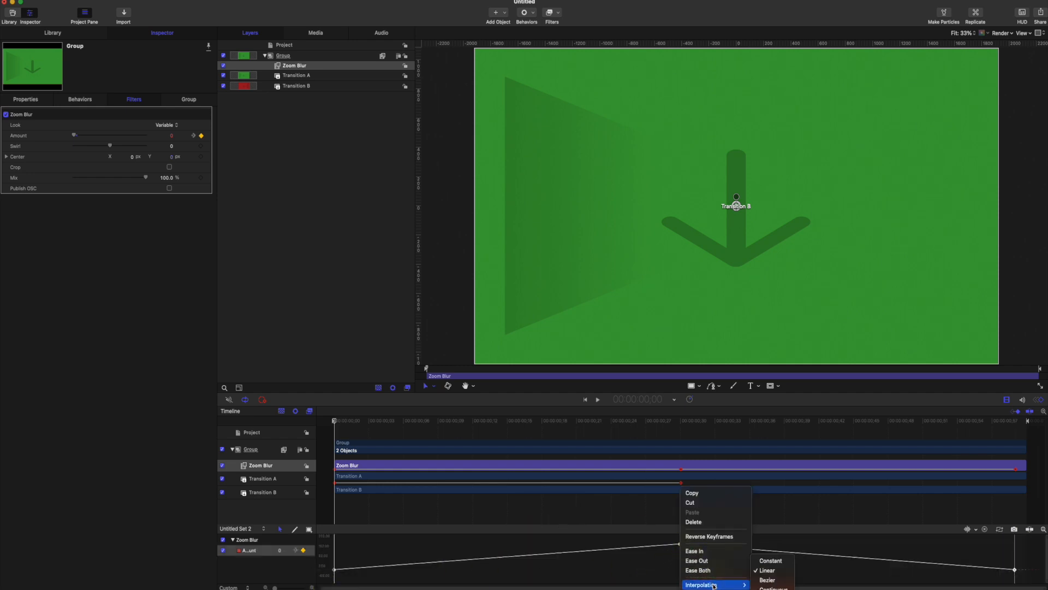
pyautogui.click(766, 581)
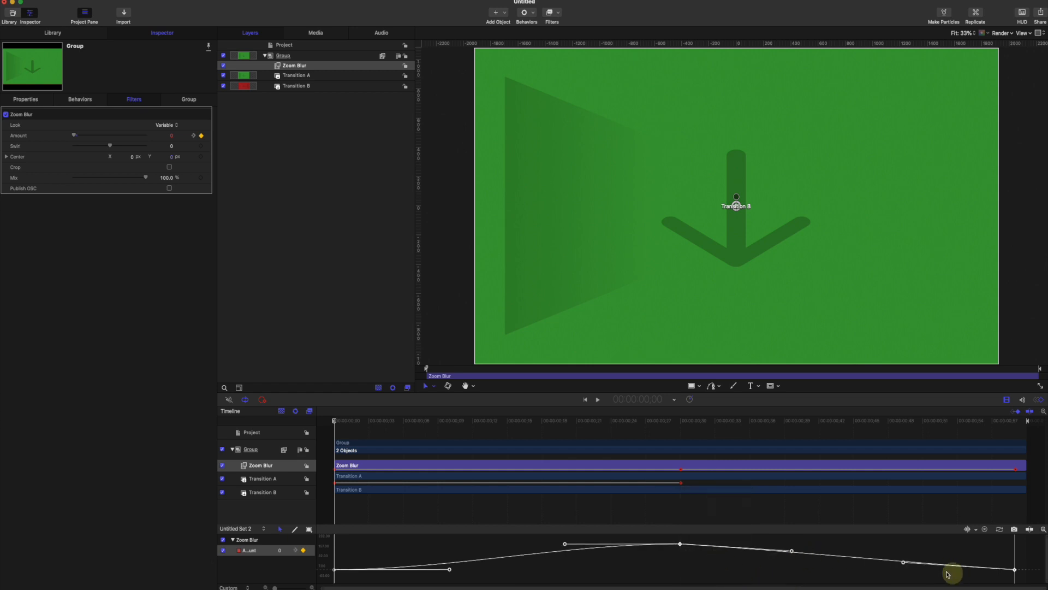
# - Break the tangents on both sides of the middle Amount keyframe at frame 30
pyautogui.click(902, 562)
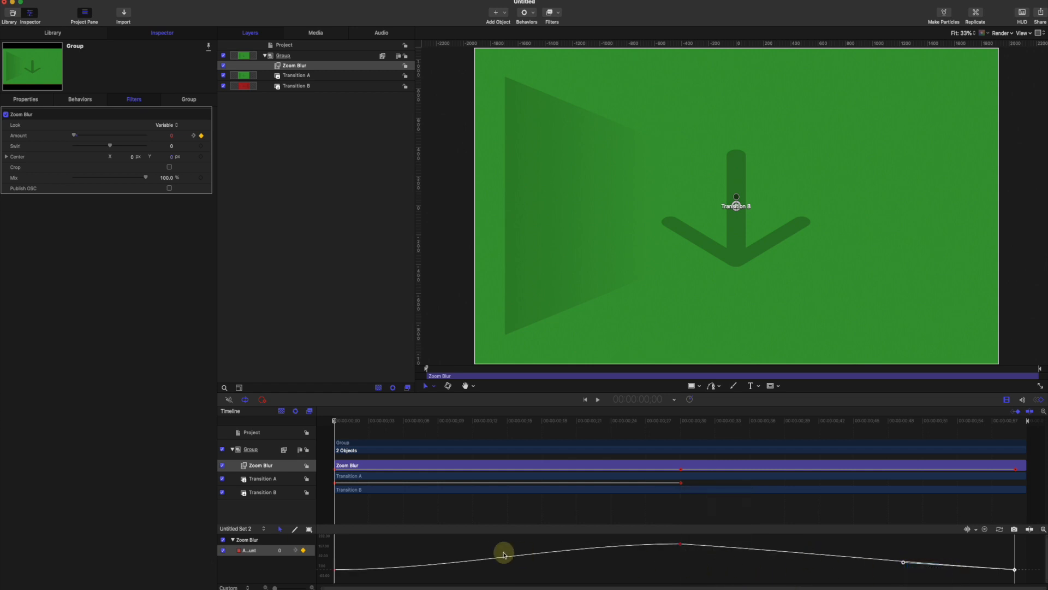
pyautogui.click(334, 569)
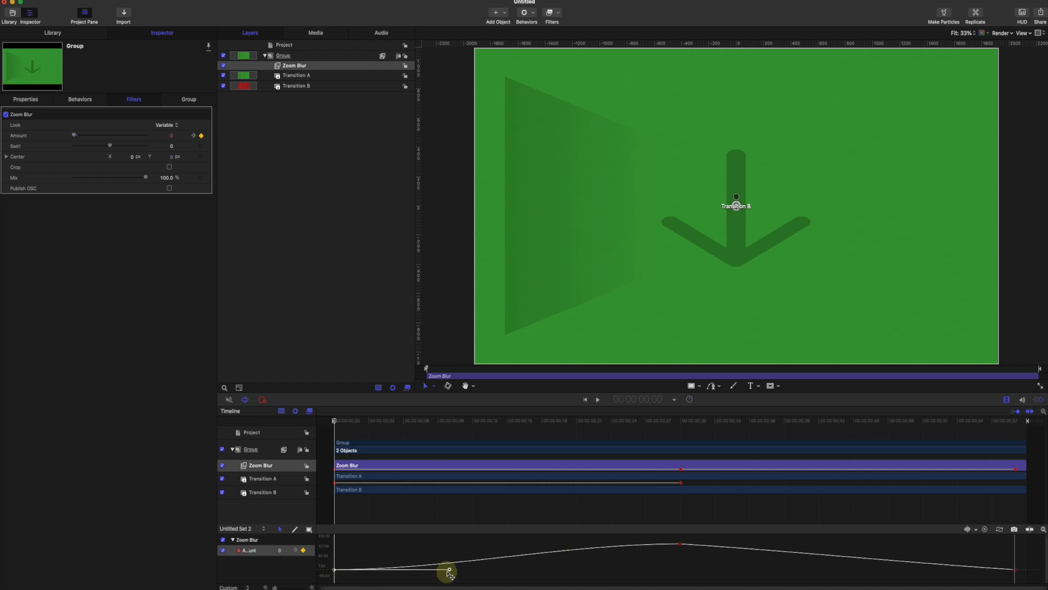
pyautogui.click(680, 544)
pyautogui.rightClick(792, 550)
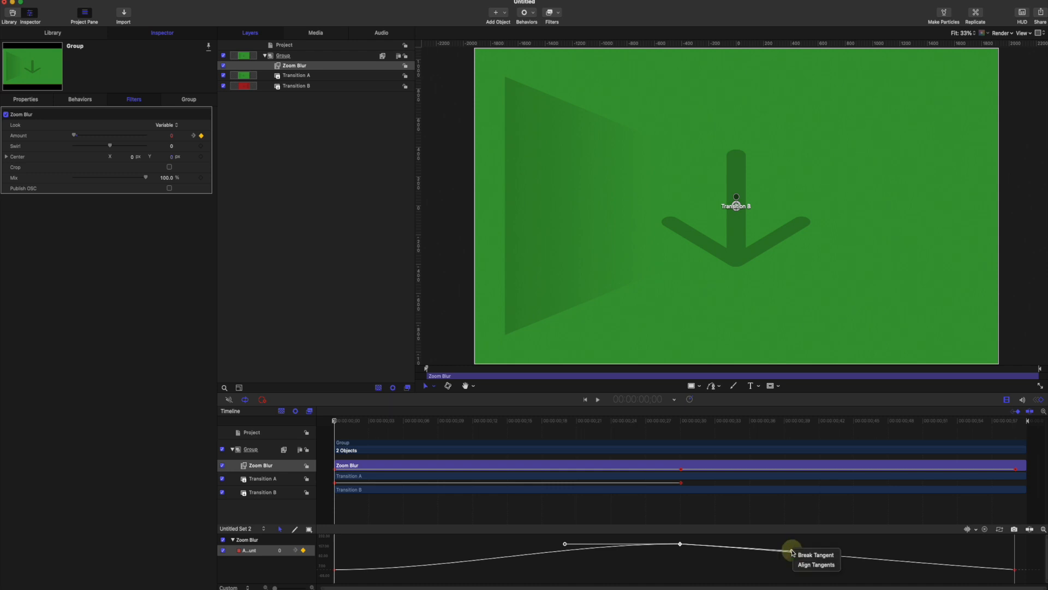
pyautogui.click(795, 554)
pyautogui.rightClick(564, 544)
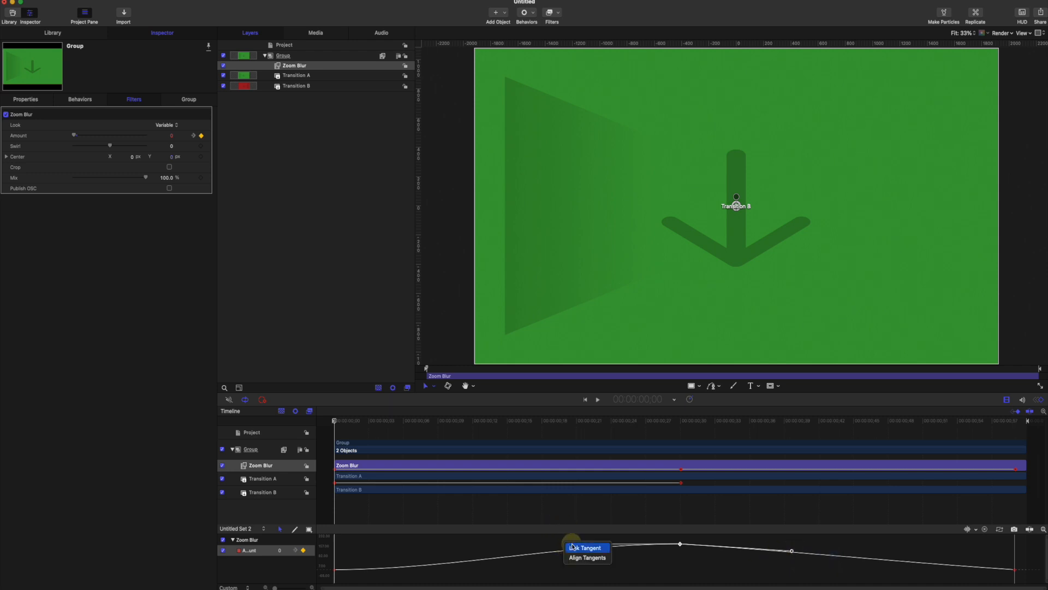
pyautogui.click(595, 547)
pyautogui.rightClick(566, 544)
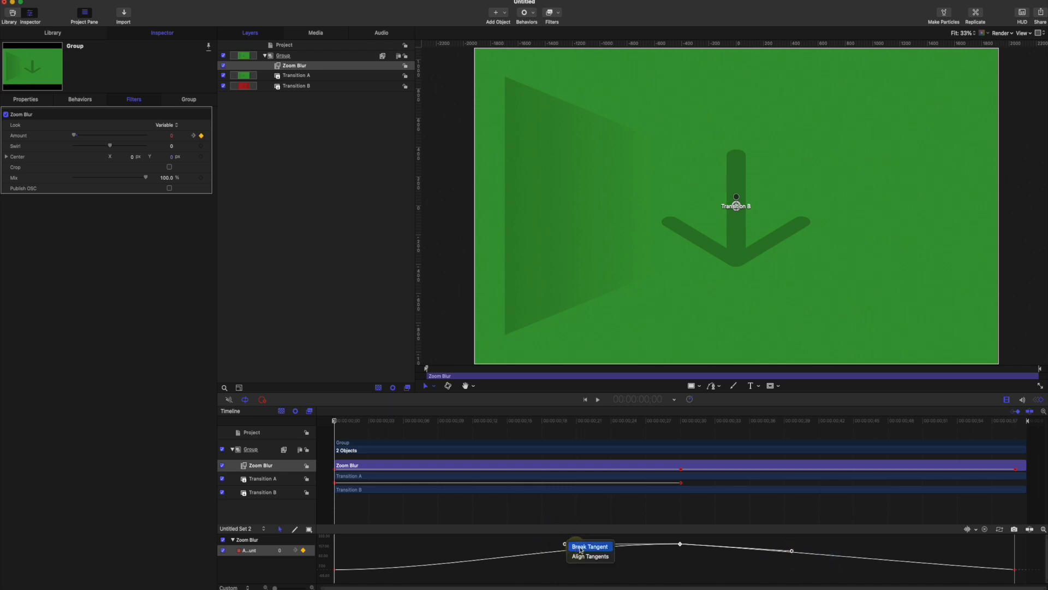
pyautogui.click(581, 547)
# - Reshape the last Amount keyframe's handle for a flatter ending, and stretch the middle keyframe's handles outward to broaden the peak
pyautogui.click(1014, 571)
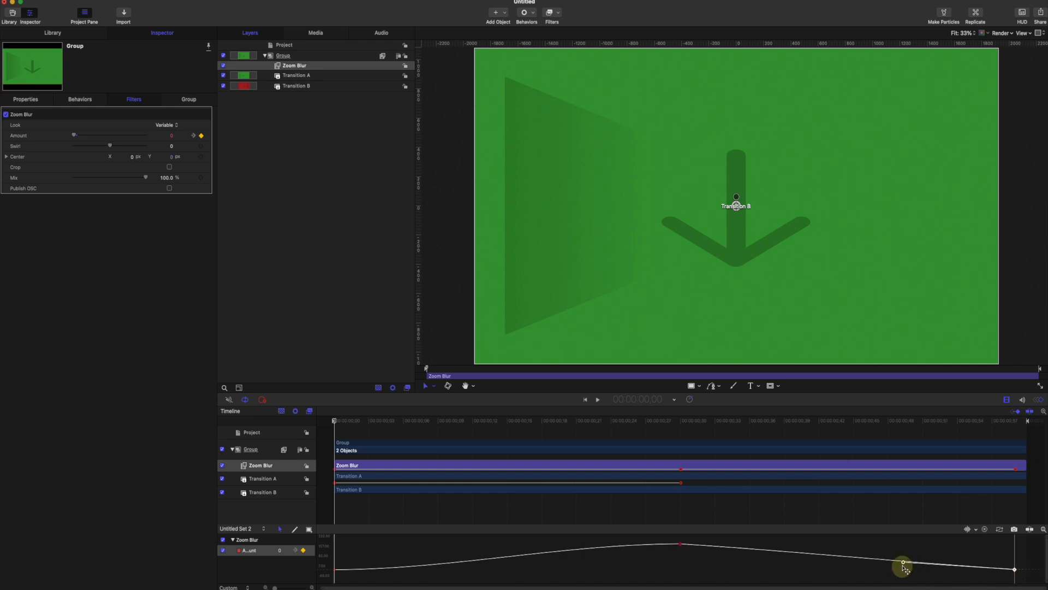
pyautogui.moveTo(904, 564)
pyautogui.mouseDown()
pyautogui.moveTo(829, 570)
pyautogui.moveTo(809, 546)
pyautogui.moveTo(893, 550)
pyautogui.mouseUp()
pyautogui.click(680, 543)
pyautogui.click(566, 543)
pyautogui.moveTo(564, 543); pyautogui.dragTo(473, 540)
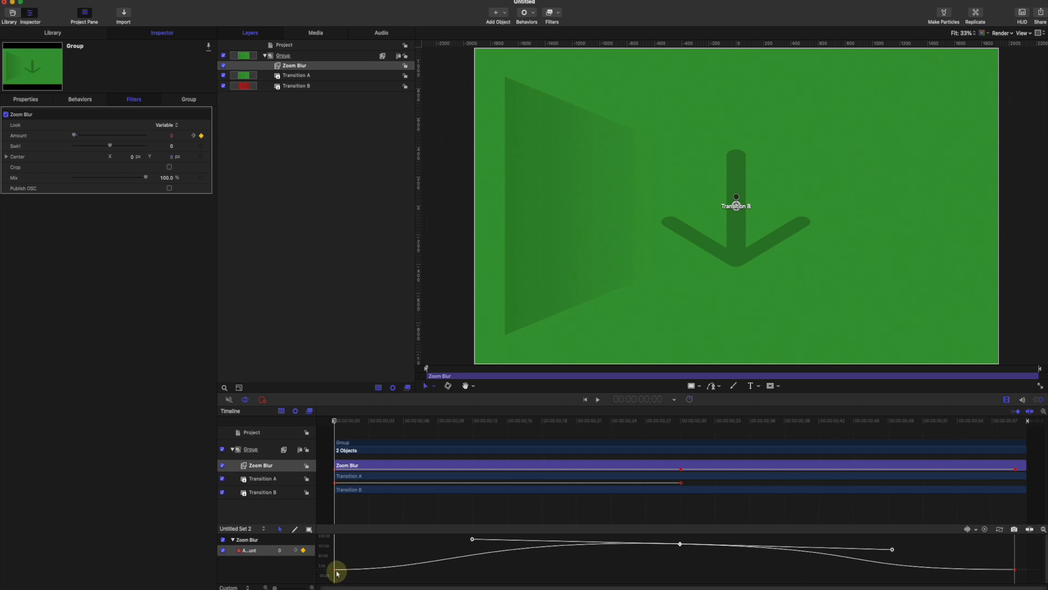
# - Stretch the first Amount keyframe's handle horizontally to about frame 19 for a gentler start, and play the transition from the beginning
pyautogui.moveTo(336, 573); pyautogui.dragTo(555, 569)
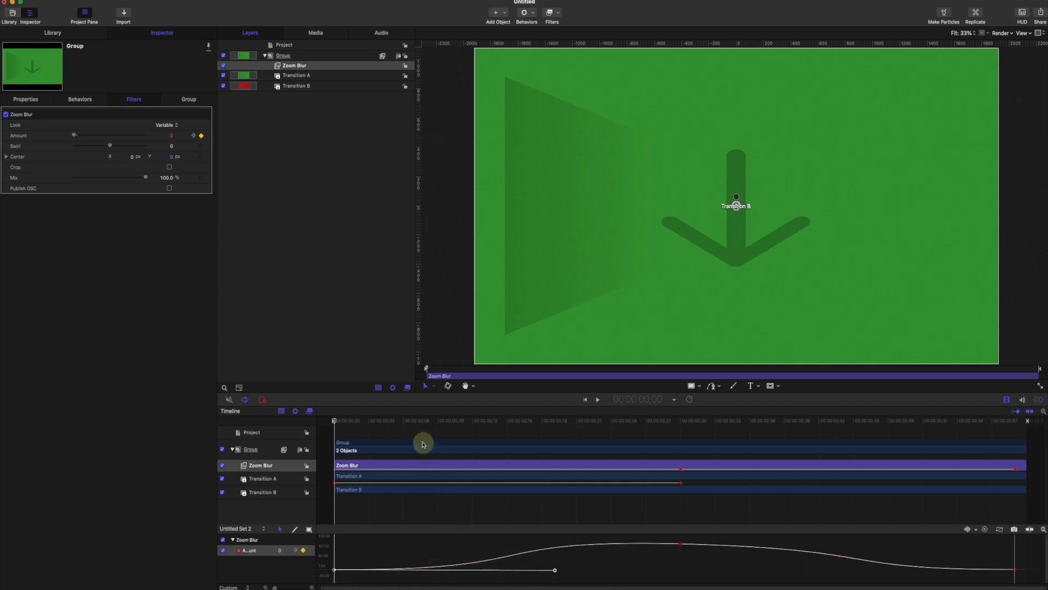
pyautogui.moveTo(423, 419); pyautogui.dragTo(351, 420)
pyautogui.press('space')
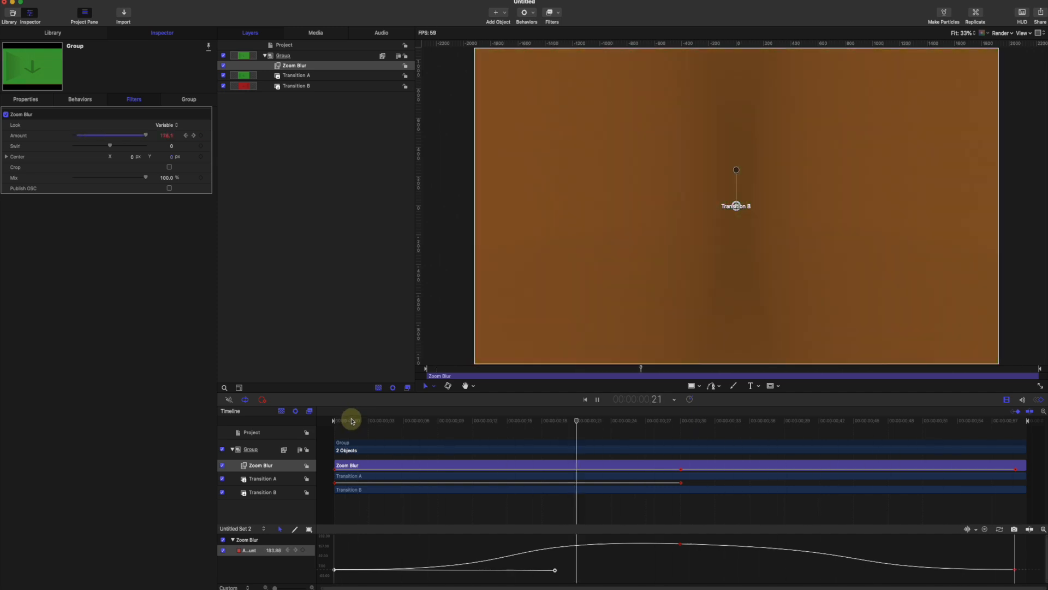
pyautogui.press('space')
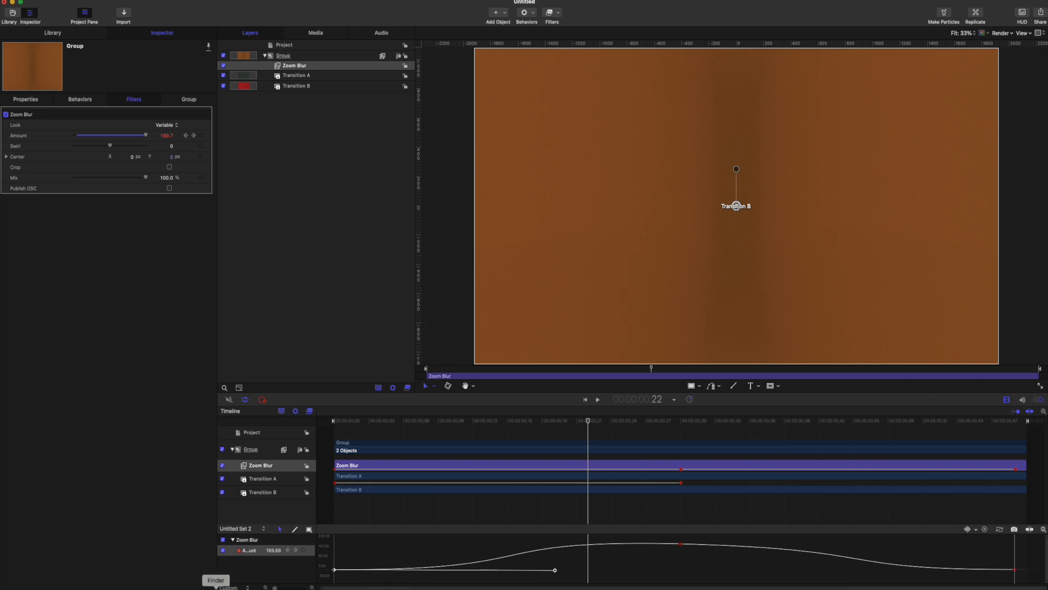
# - Place the textured wall image from Finder into the Transition A placeholder and the glass building image into Transition B
pyautogui.click(217, 587)
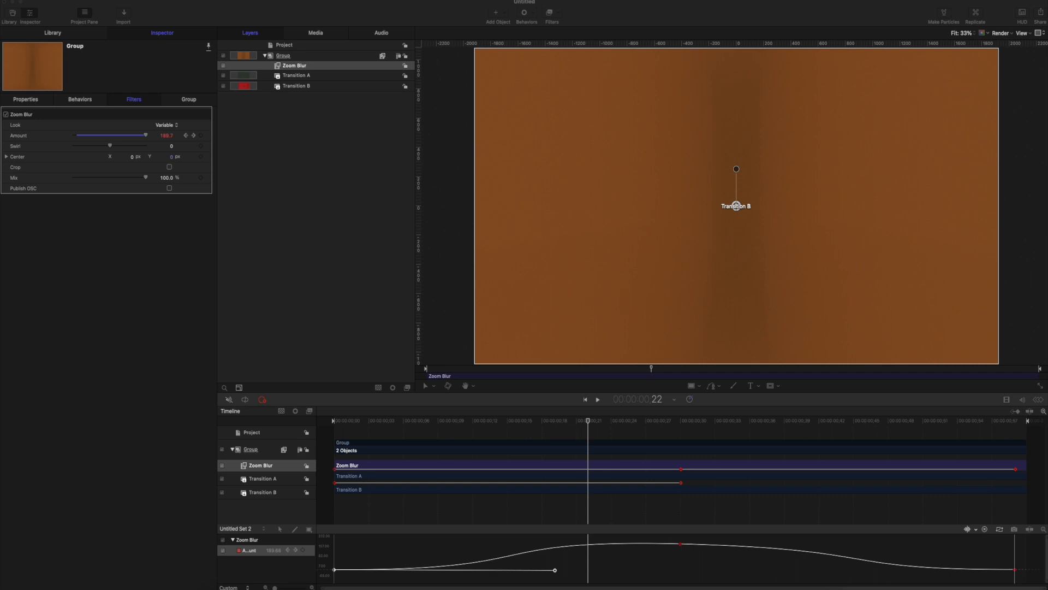
pyautogui.moveTo(1047, 262); pyautogui.dragTo(302, 76)
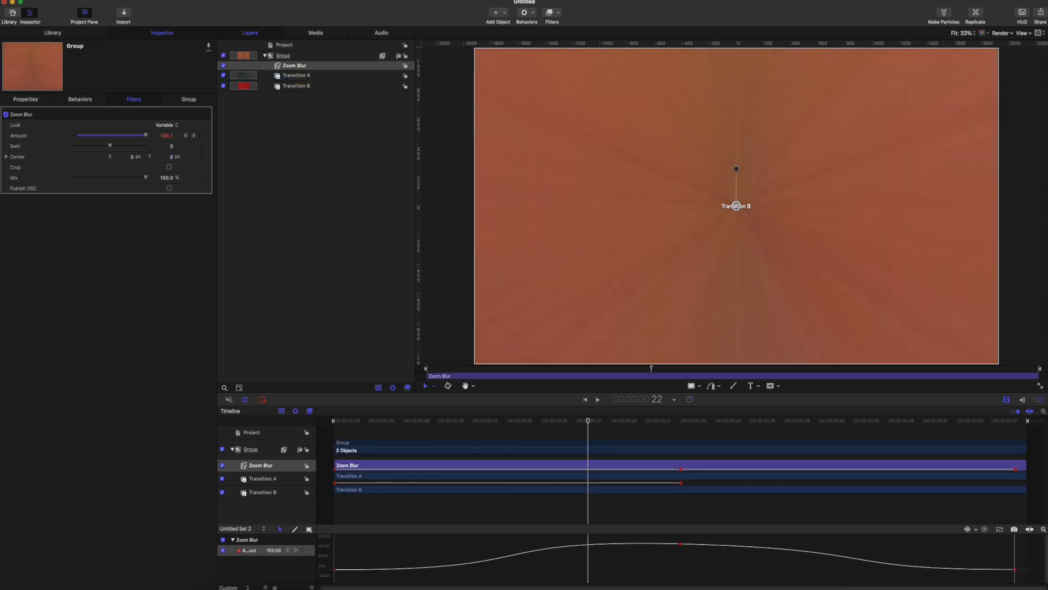
pyautogui.press('super+Tab')
pyautogui.moveTo(1003, 289); pyautogui.dragTo(304, 86)
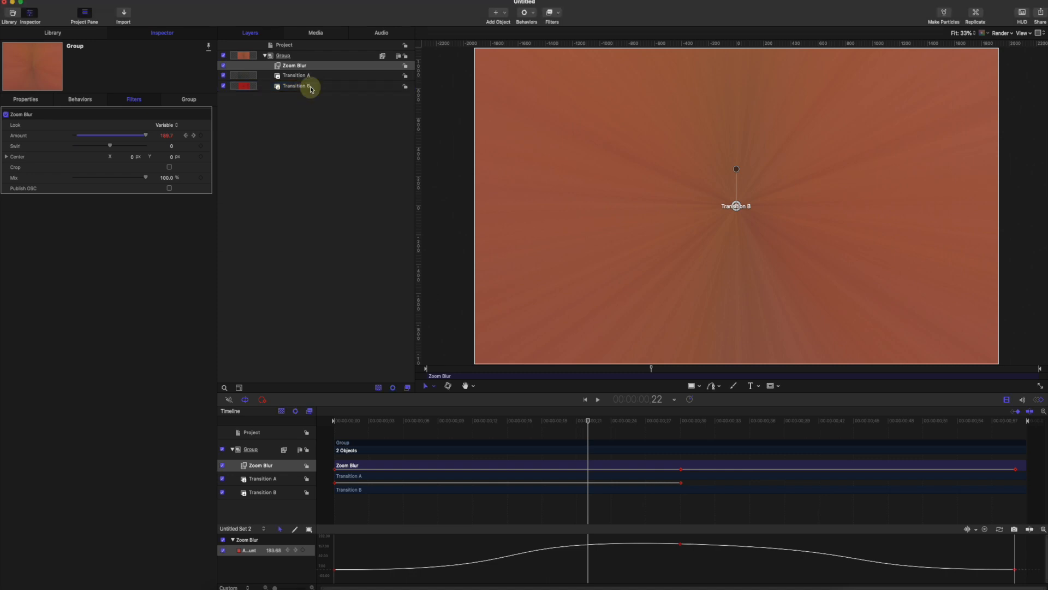
# - Play the transition with the placeholder images from the beginning, and return to the first frame
pyautogui.moveTo(411, 426); pyautogui.dragTo(344, 424)
pyautogui.press('space')
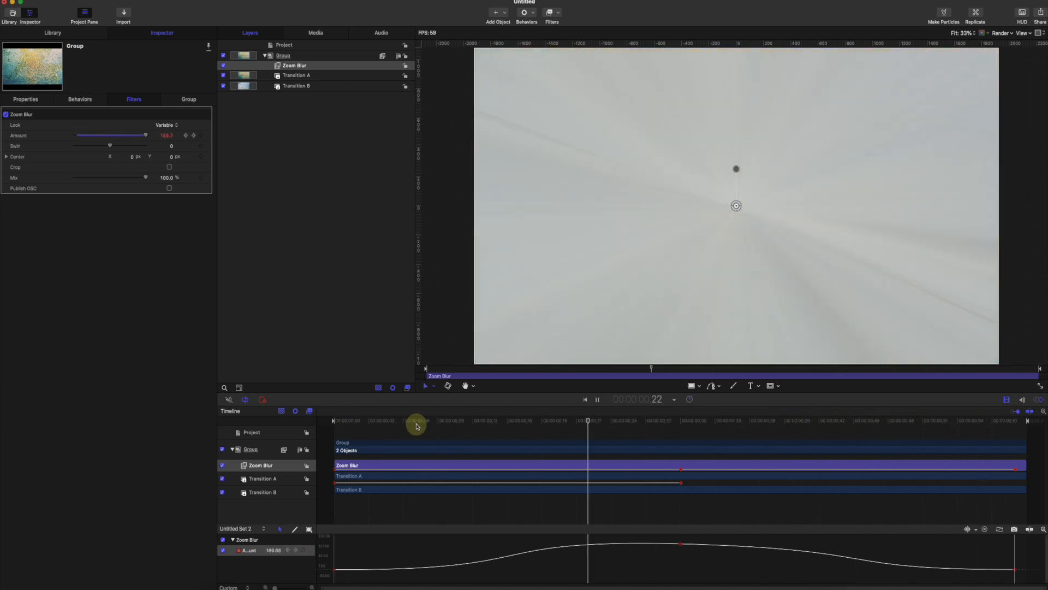
pyautogui.press('space')
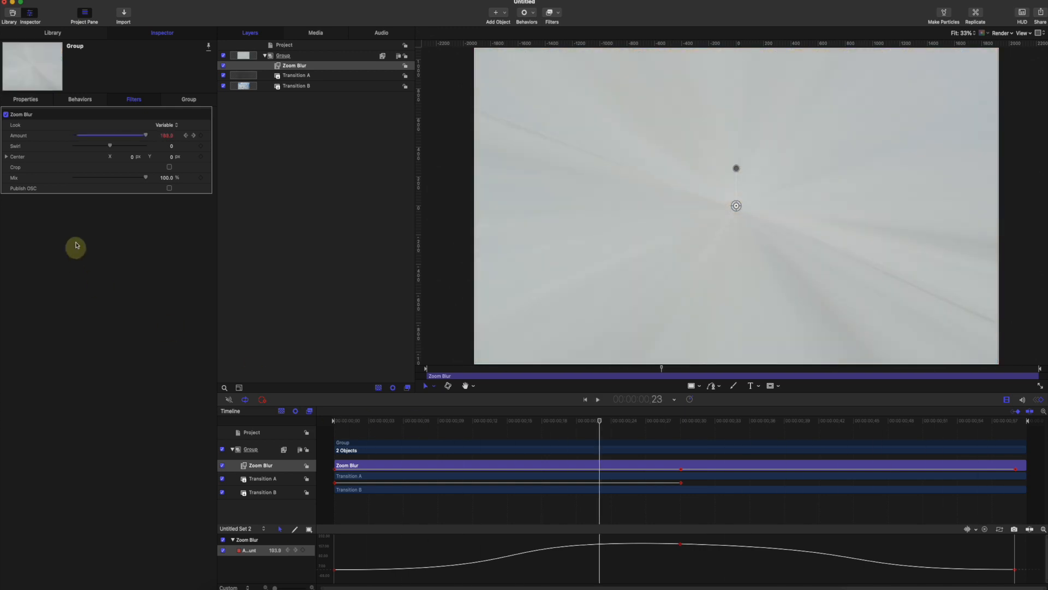
pyautogui.moveTo(435, 425); pyautogui.dragTo(334, 420)
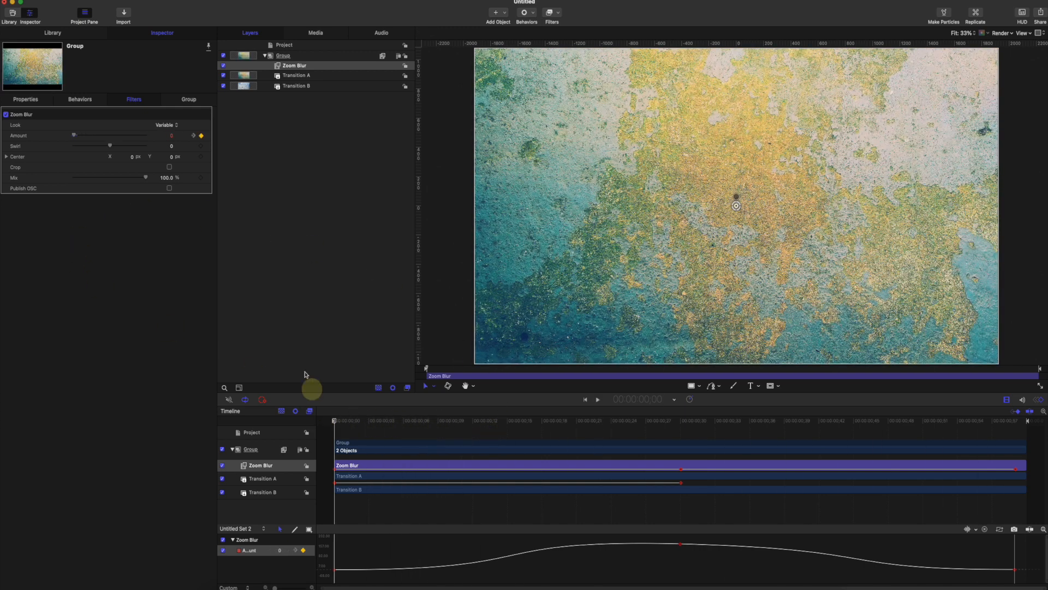
# - Show Transition A's Opacity curve in the Keyframe Editor and hide the Zoom Blur Amount curve
pyautogui.click(295, 75)
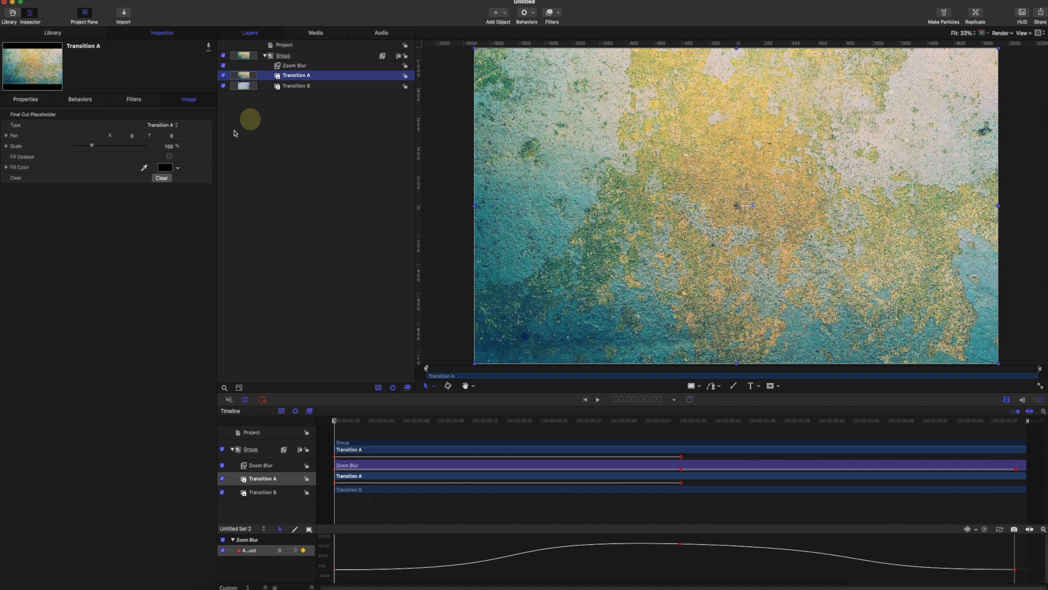
pyautogui.click(314, 86)
pyautogui.click(303, 76)
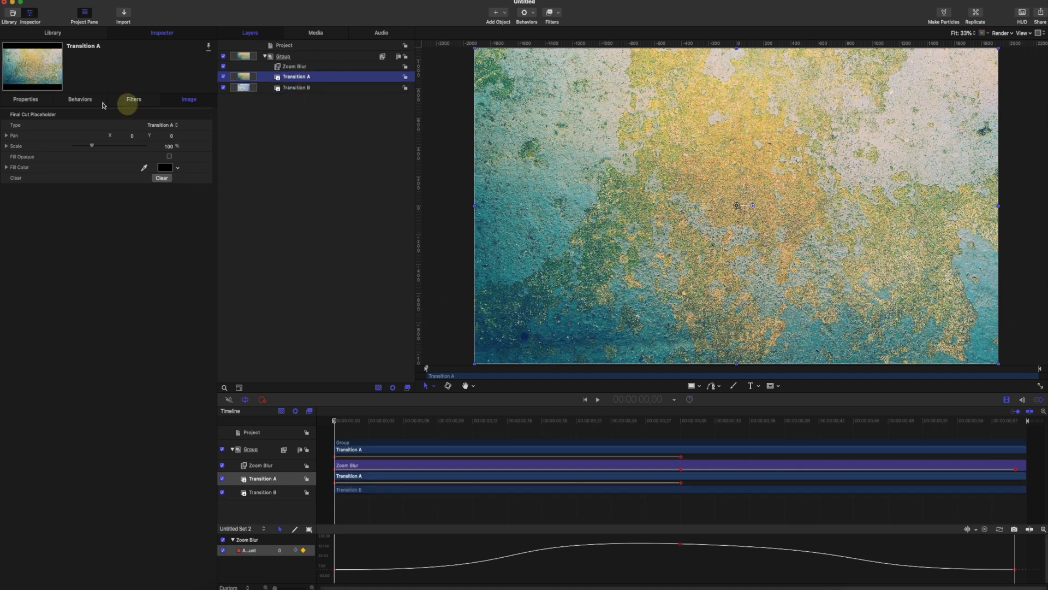
pyautogui.click(25, 99)
pyautogui.click(206, 193)
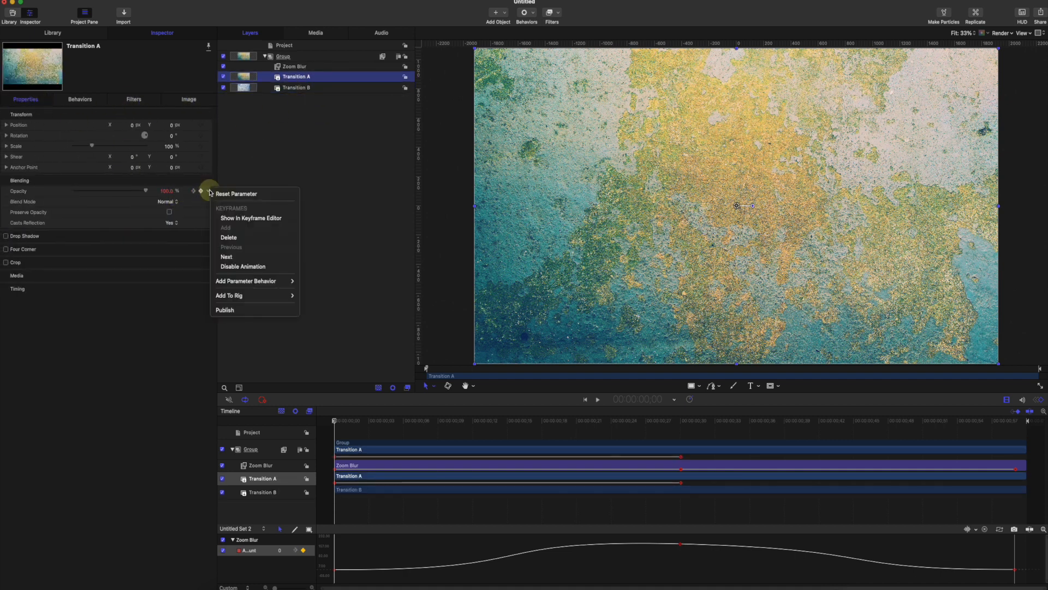
pyautogui.moveTo(269, 287)
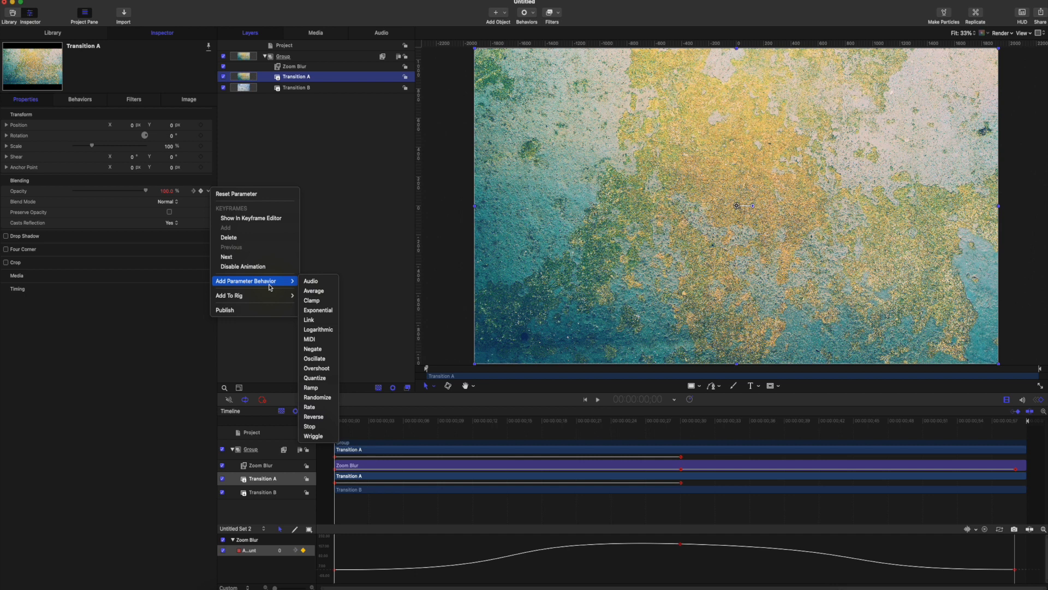
pyautogui.click(253, 218)
pyautogui.click(227, 551)
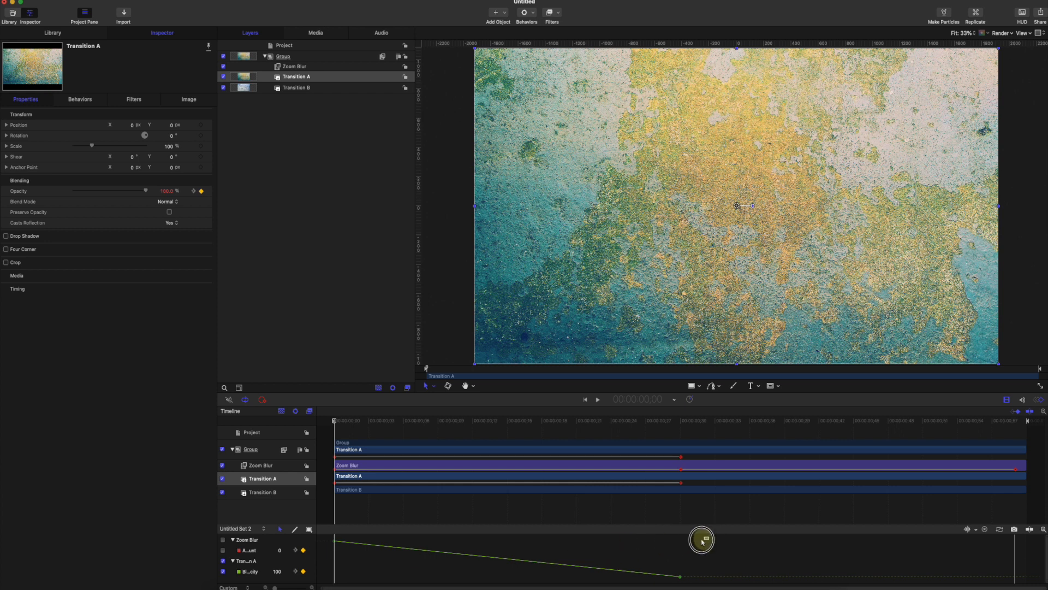
# - Set the interpolation of both Transition A Opacity keyframes to Bezier
pyautogui.moveTo(709, 537); pyautogui.dragTo(302, 582)
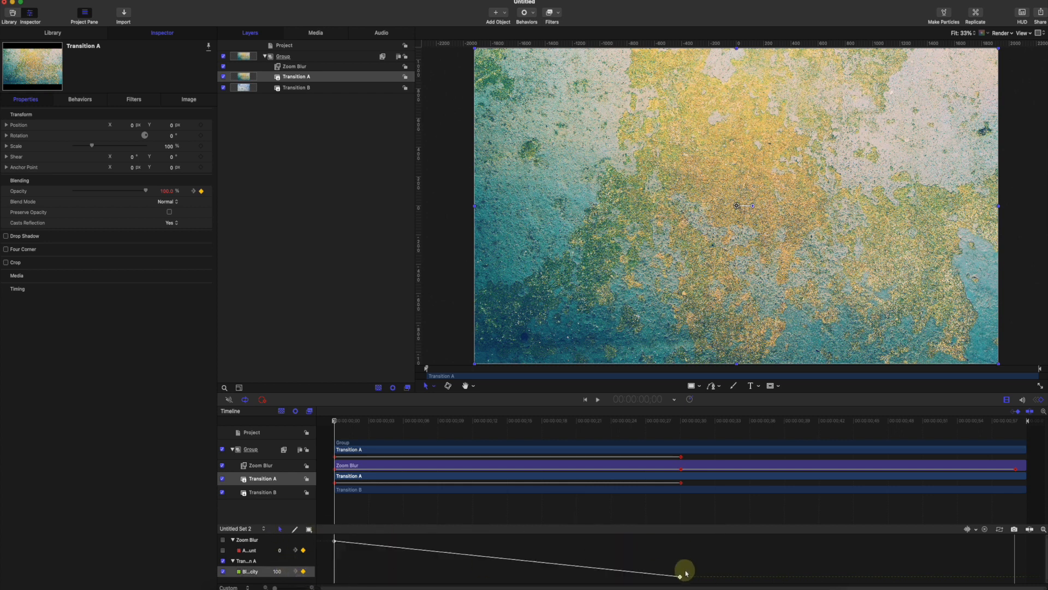
pyautogui.rightClick(681, 579)
pyautogui.moveTo(721, 557)
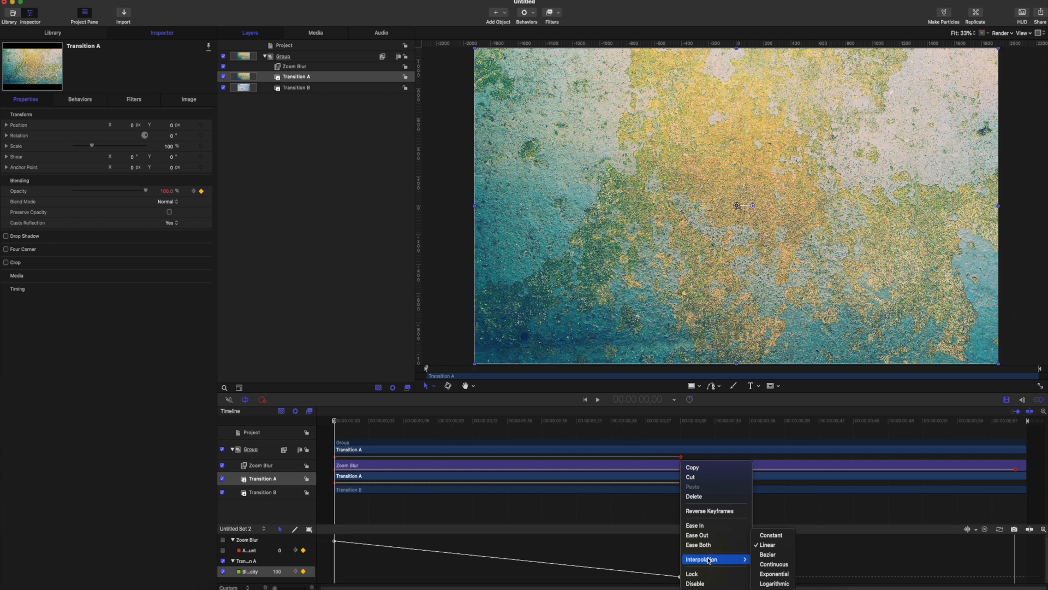
pyautogui.click(772, 553)
# - Break the last Opacity keyframe's tangent and stretch the first keyframe's handle to about frame 29 to delay the fade
pyautogui.rightClick(566, 577)
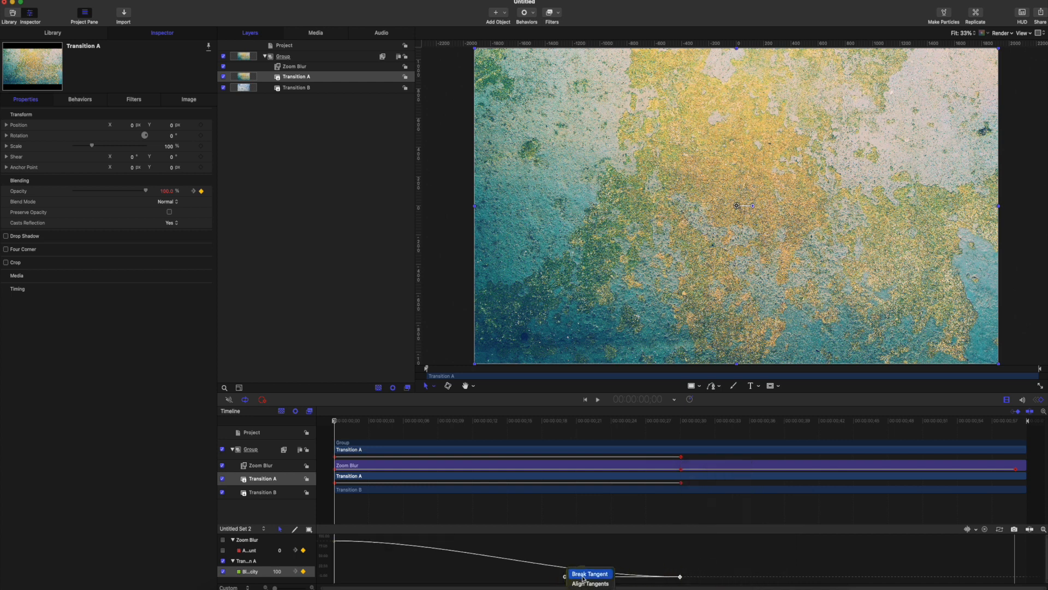
pyautogui.click(588, 574)
pyautogui.click(335, 541)
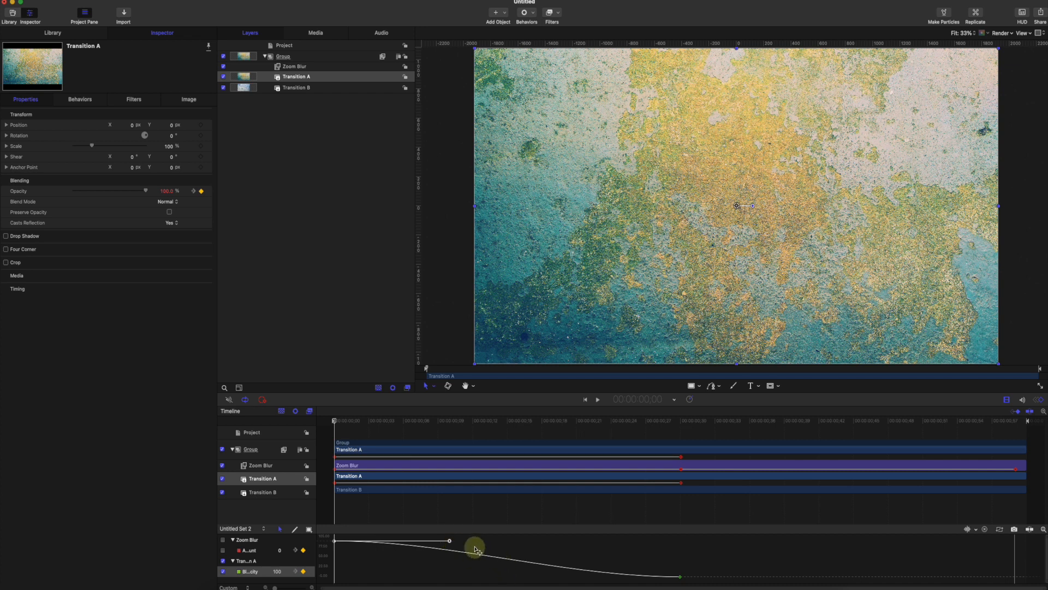
pyautogui.moveTo(451, 542); pyautogui.dragTo(666, 544)
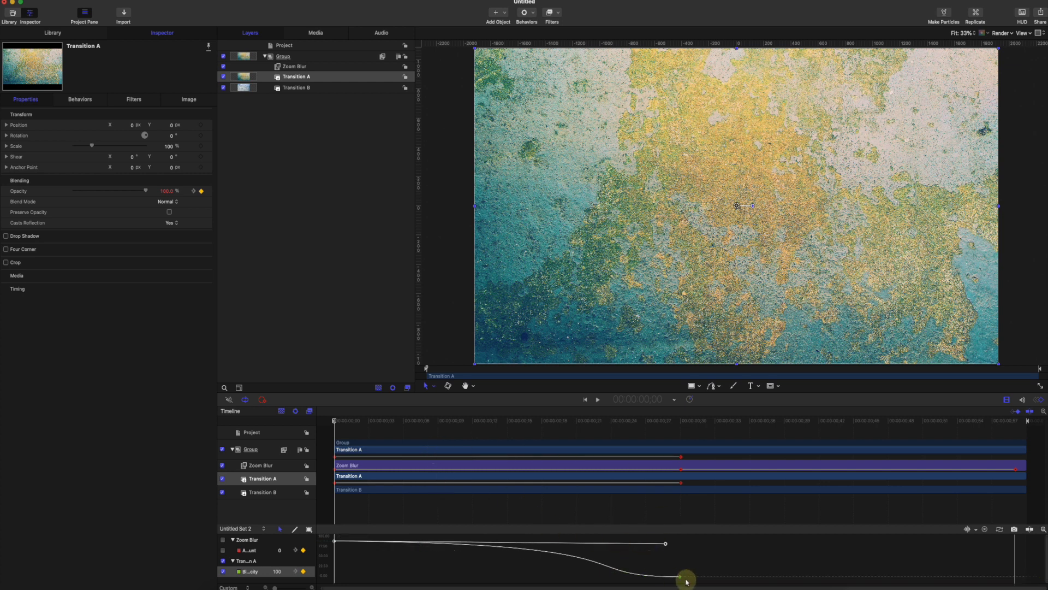
# - Play the transition twice from the beginning to review the opacity fade, and go back to the first frame with nothing selected
pyautogui.moveTo(487, 428); pyautogui.dragTo(317, 422)
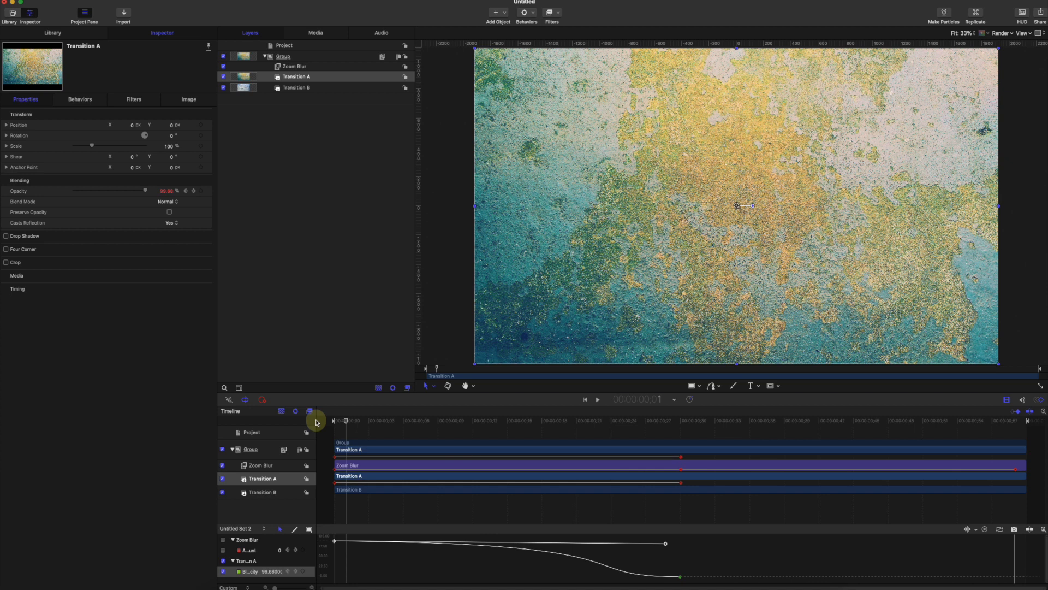
pyautogui.press('space')
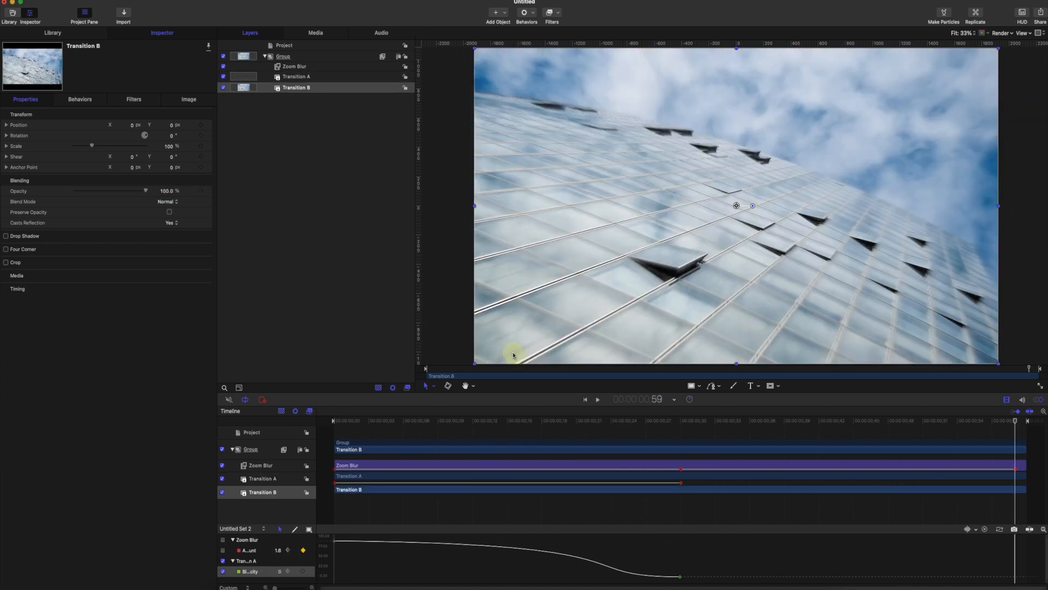
pyautogui.moveTo(409, 415); pyautogui.dragTo(326, 429)
pyautogui.press('space')
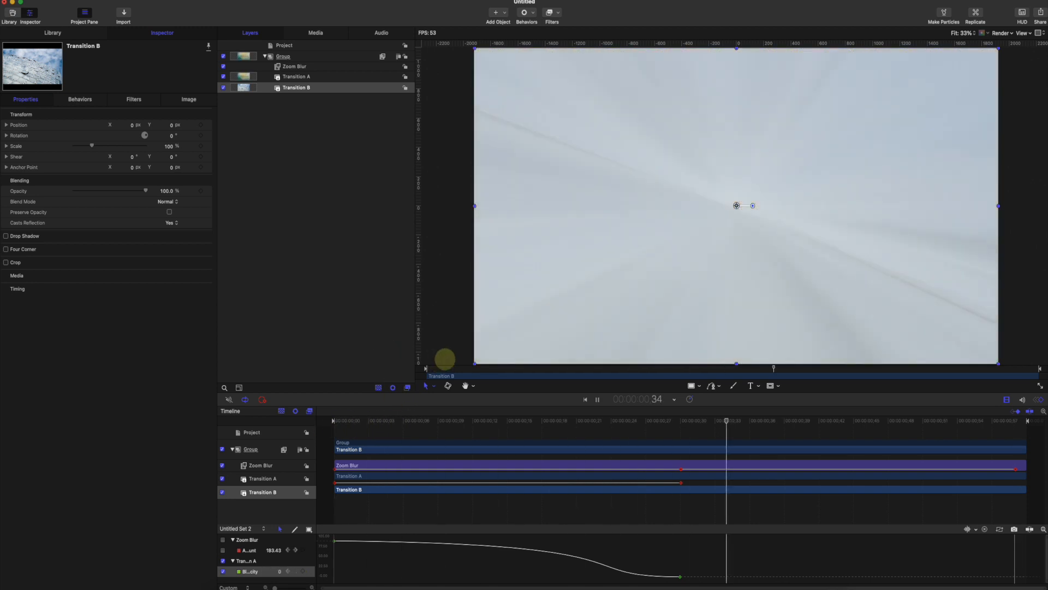
pyautogui.press('space')
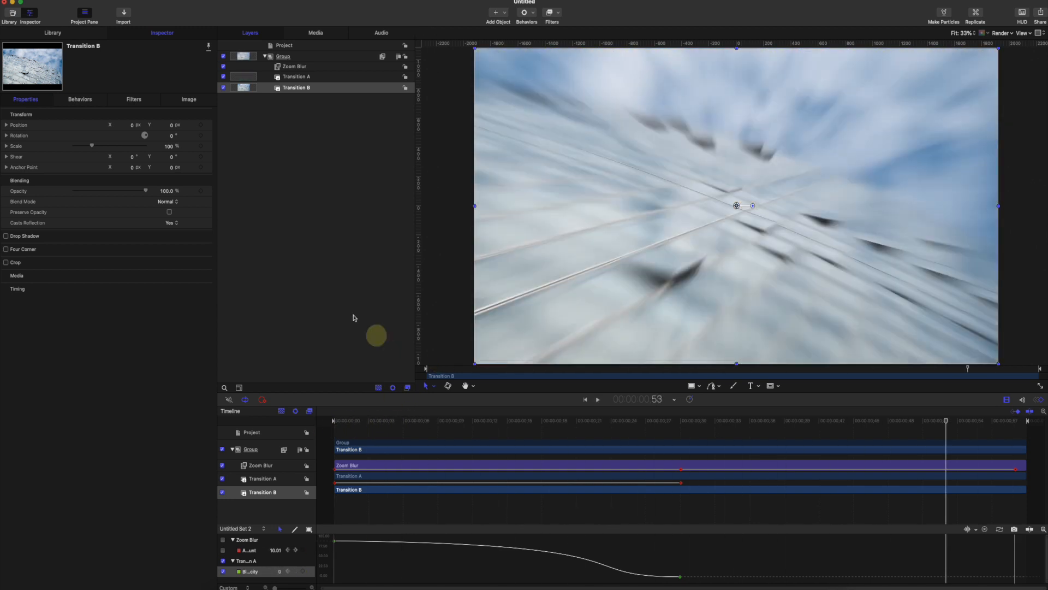
pyautogui.click(302, 160)
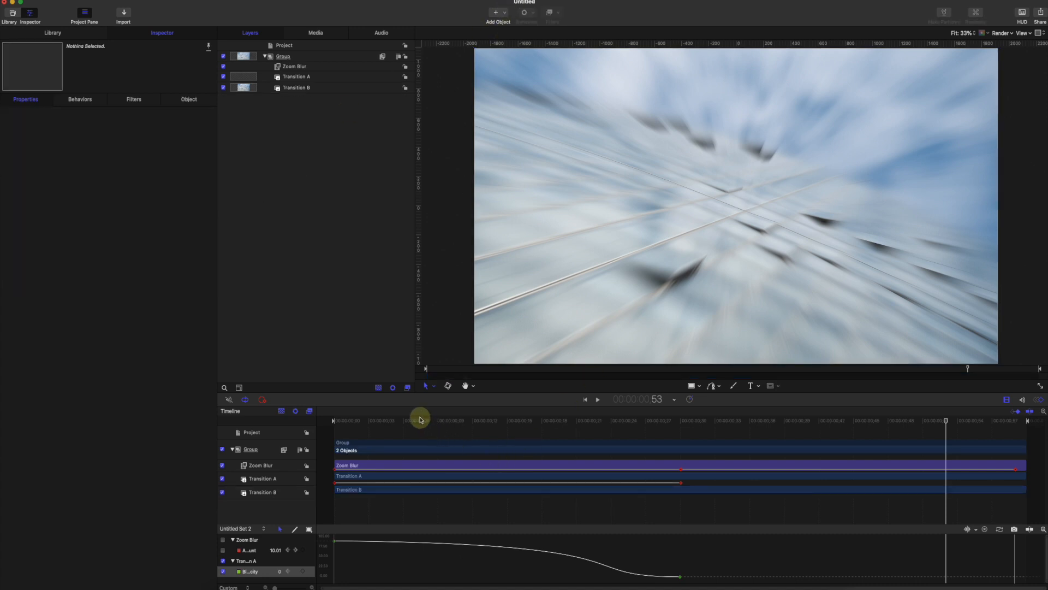
pyautogui.moveTo(419, 420); pyautogui.dragTo(327, 422)
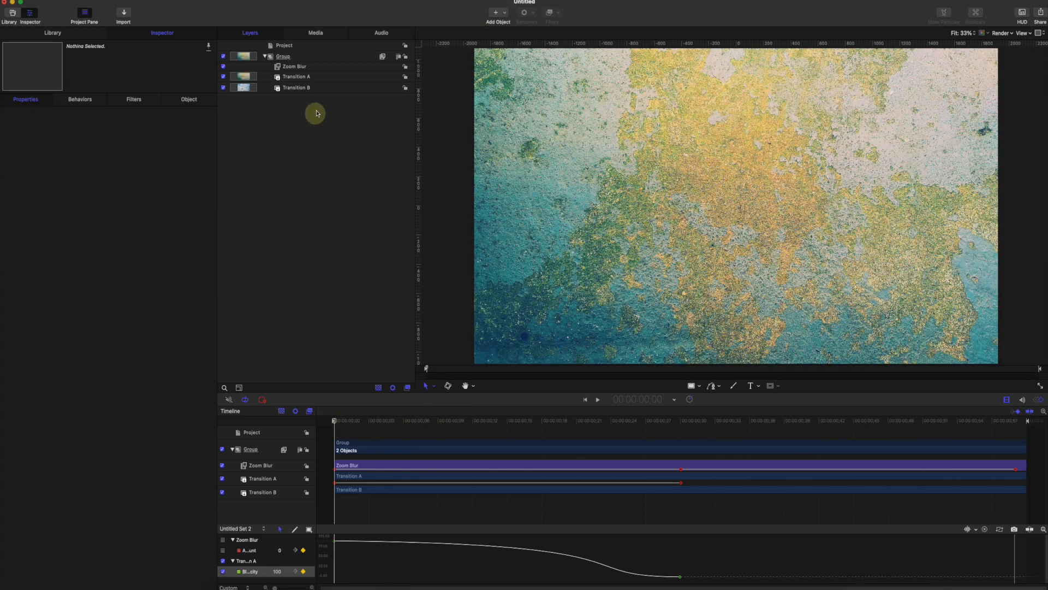
# - Add the Bulge distortion filter to Transition A
pyautogui.click(299, 77)
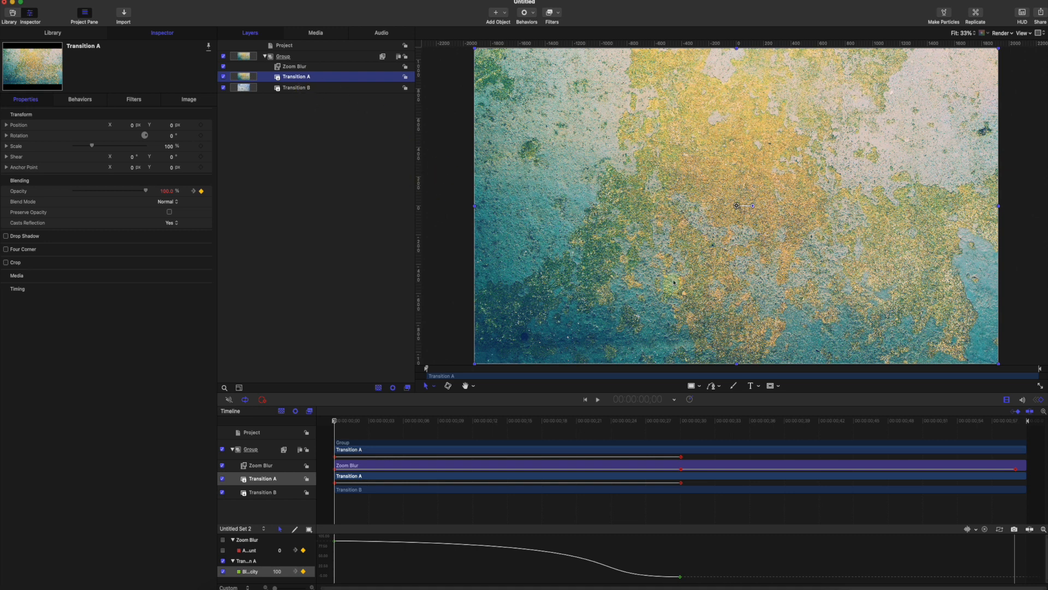
pyautogui.click(303, 87)
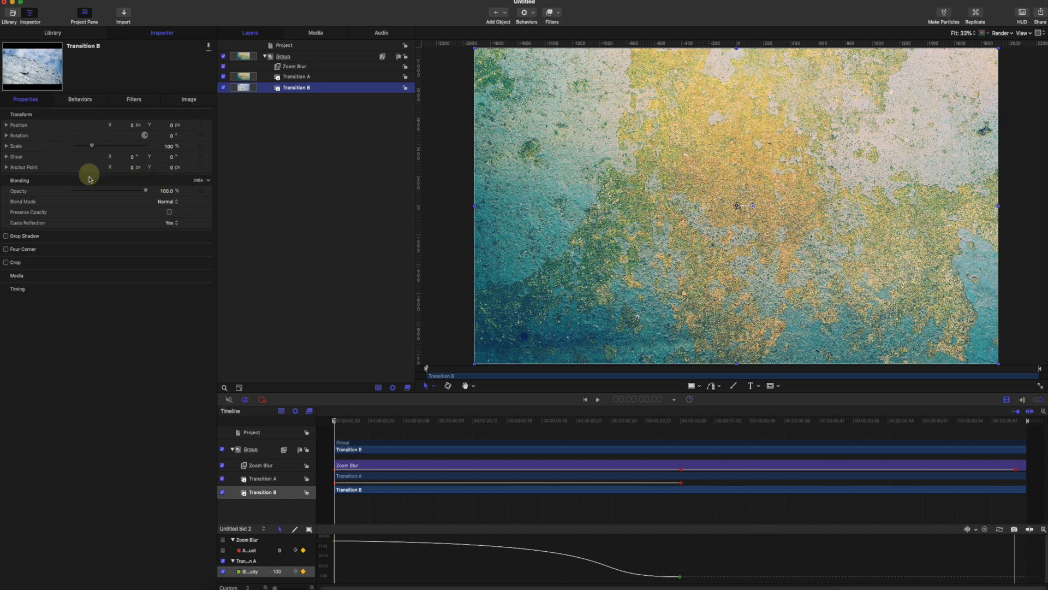
pyautogui.click(309, 78)
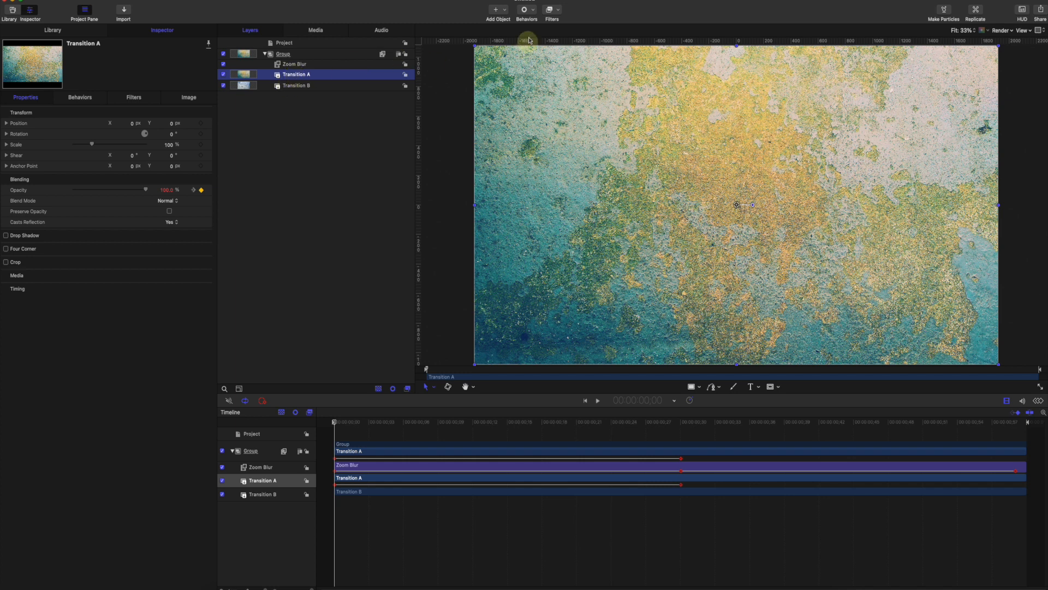
pyautogui.click(558, 15)
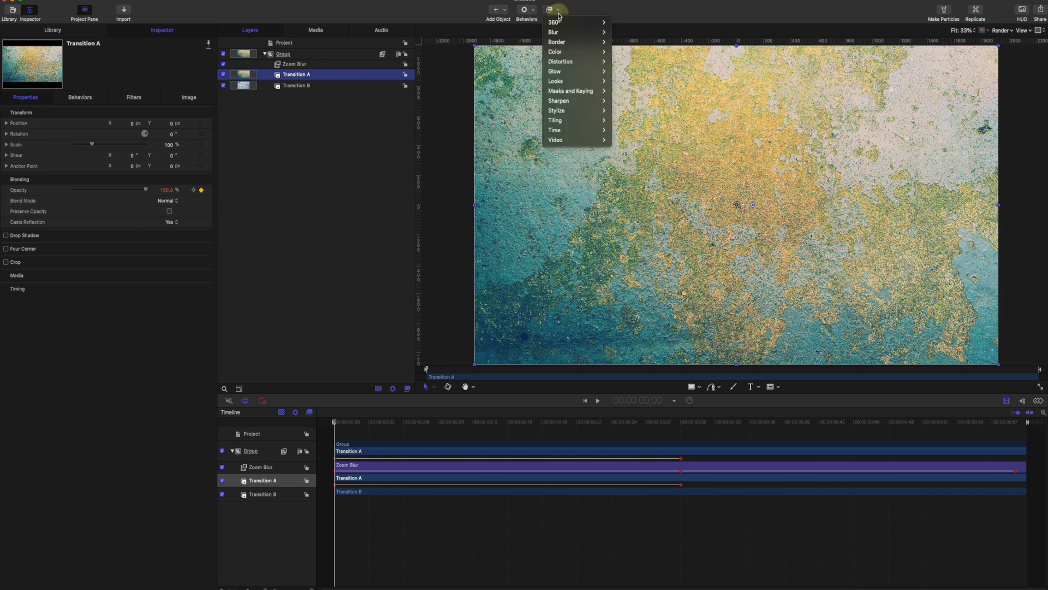
pyautogui.moveTo(572, 64)
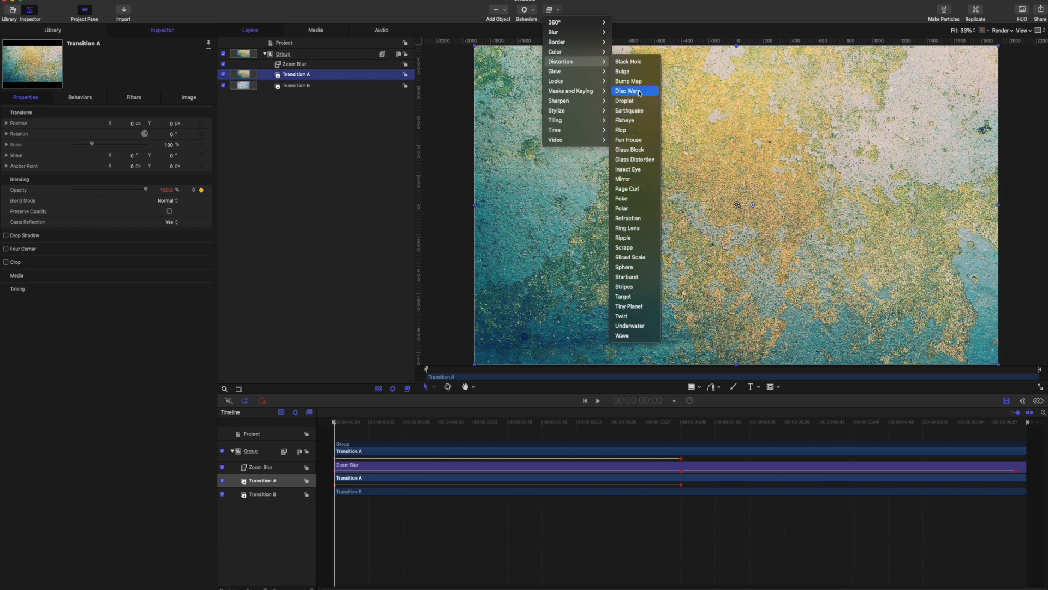
pyautogui.click(636, 73)
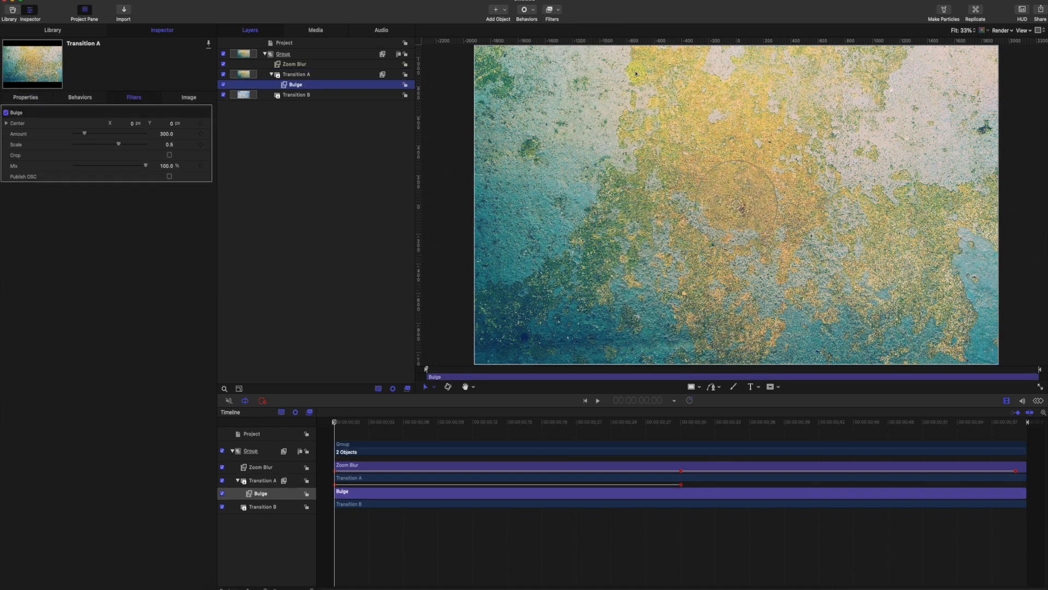
# - Keyframe the Bulge Amount at 0 on the first frame and at 2000 on frame 9
pyautogui.moveTo(85, 134)
pyautogui.mouseDown()
pyautogui.moveTo(154, 132)
pyautogui.moveTo(76, 129)
pyautogui.mouseUp()
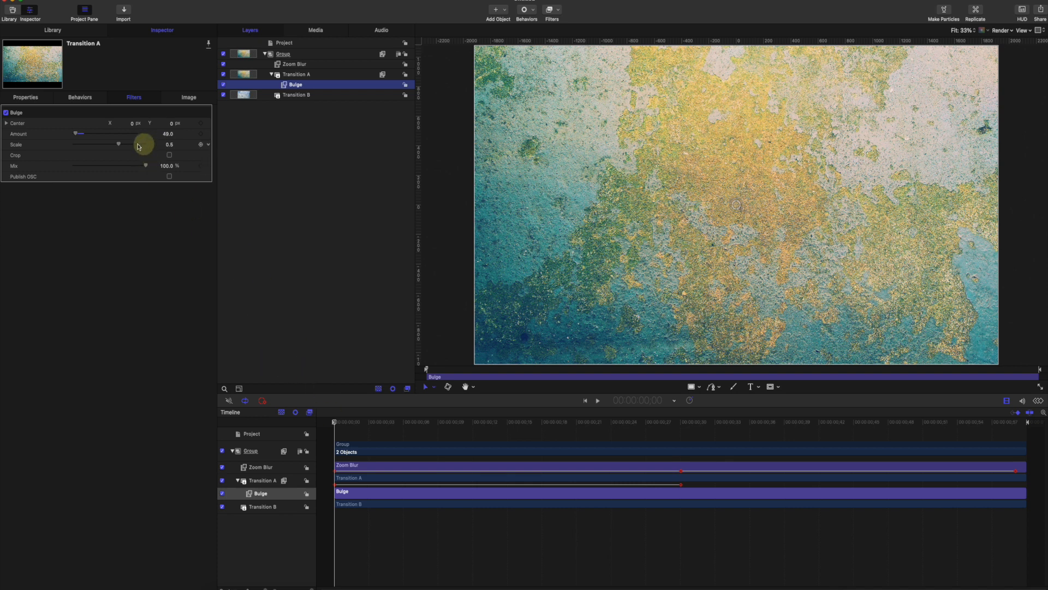
pyautogui.moveTo(335, 421)
pyautogui.mouseDown()
pyautogui.moveTo(522, 417)
pyautogui.moveTo(363, 412)
pyautogui.moveTo(505, 411)
pyautogui.moveTo(334, 421)
pyautogui.mouseUp()
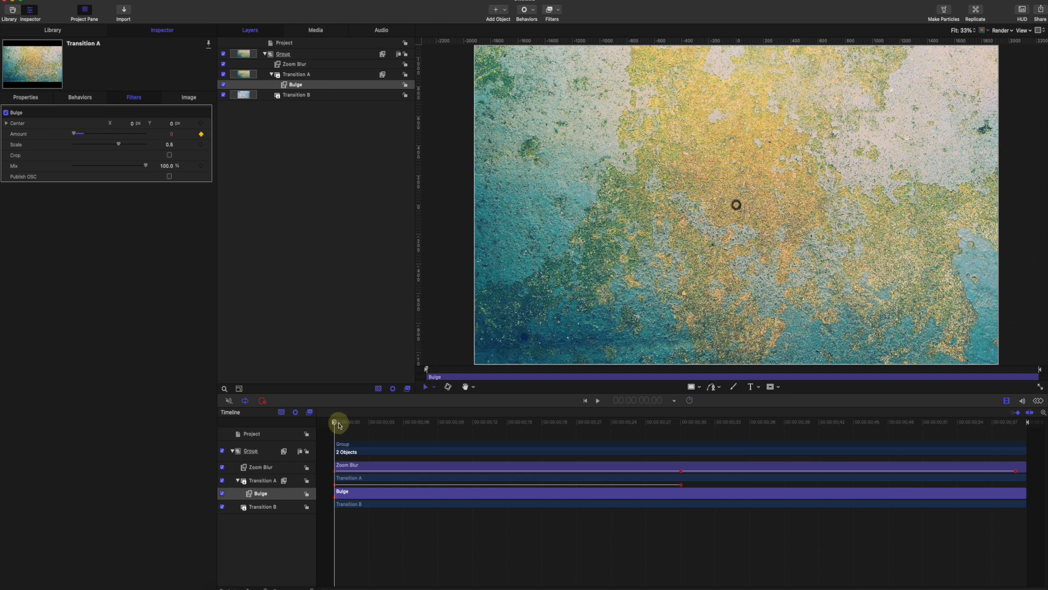
pyautogui.moveTo(339, 426); pyautogui.dragTo(444, 436)
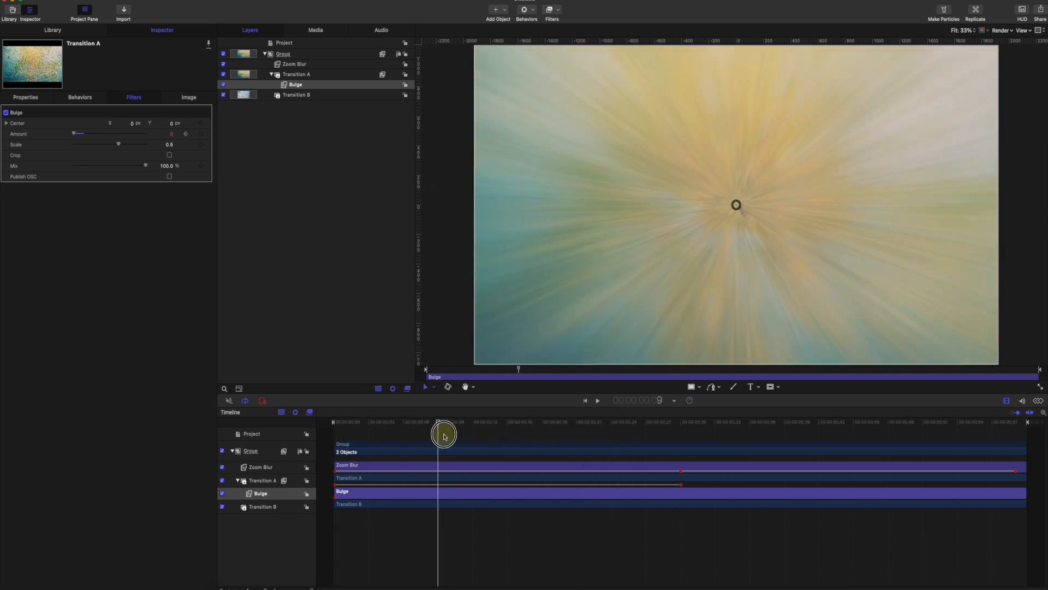
pyautogui.moveTo(75, 134); pyautogui.dragTo(146, 129)
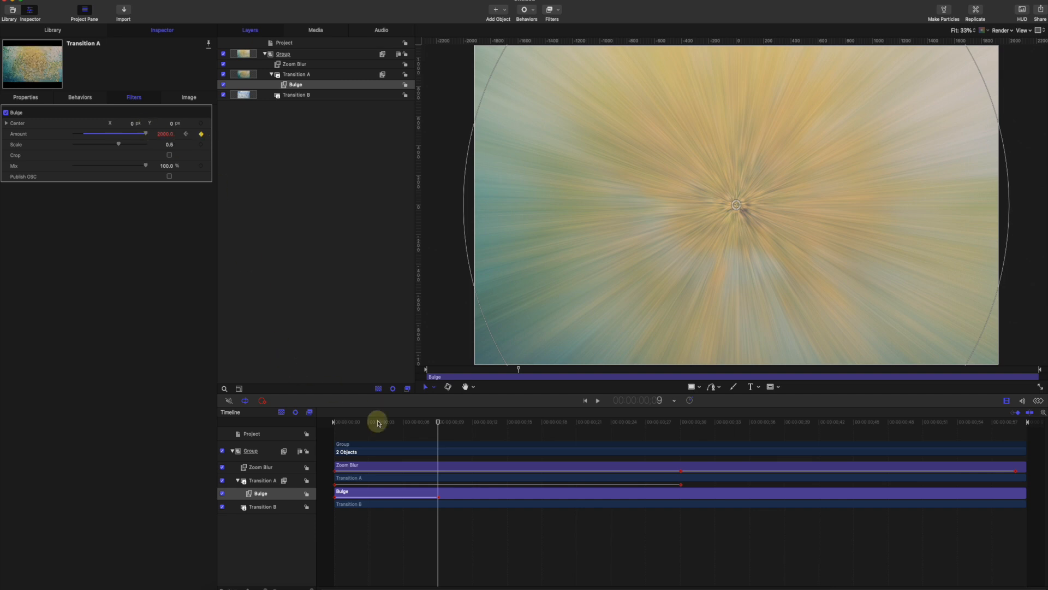
# - Play the transition from the beginning and scrub to frame 36 to review the bulge distortion
pyautogui.moveTo(375, 421); pyautogui.dragTo(333, 421)
pyautogui.press('space')
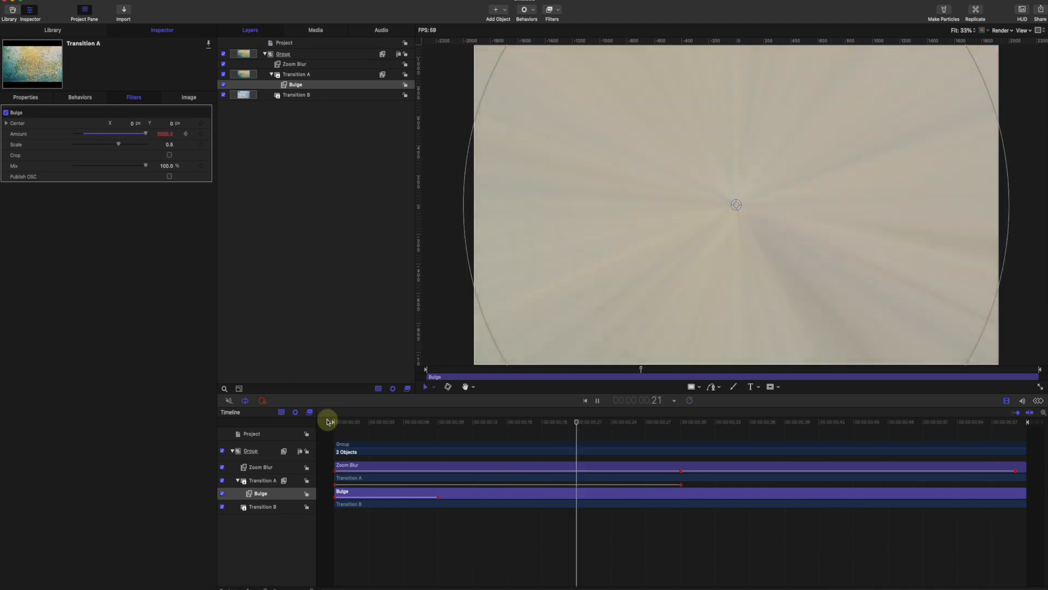
pyautogui.click(398, 423)
pyautogui.moveTo(398, 423); pyautogui.dragTo(750, 416)
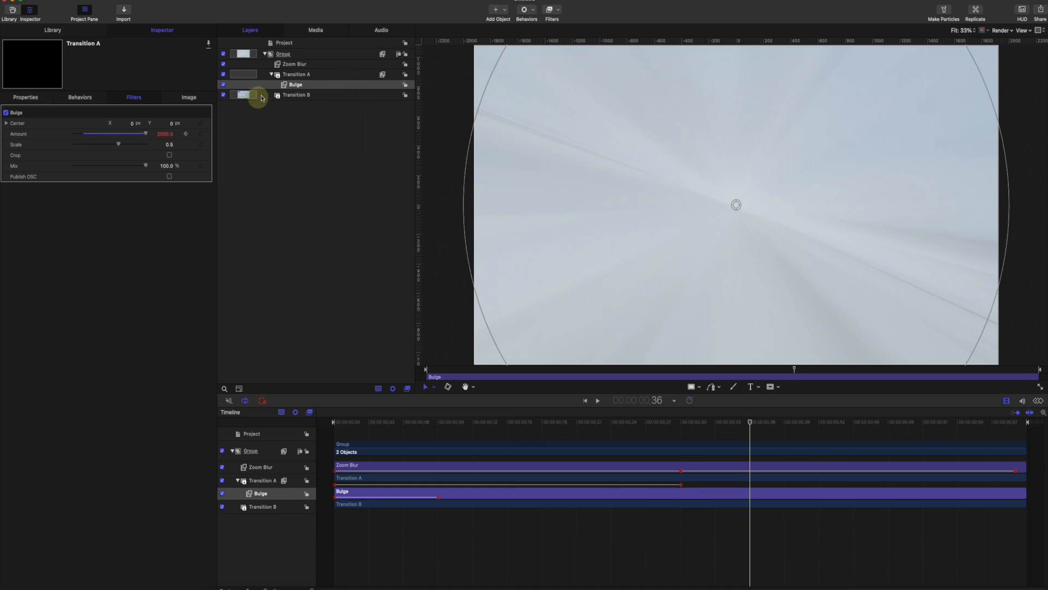
# - Save the transition as a new template named ZOOM 1 in the Z tutorial category
pyautogui.click(82, 2)
pyautogui.moveTo(40, 1)
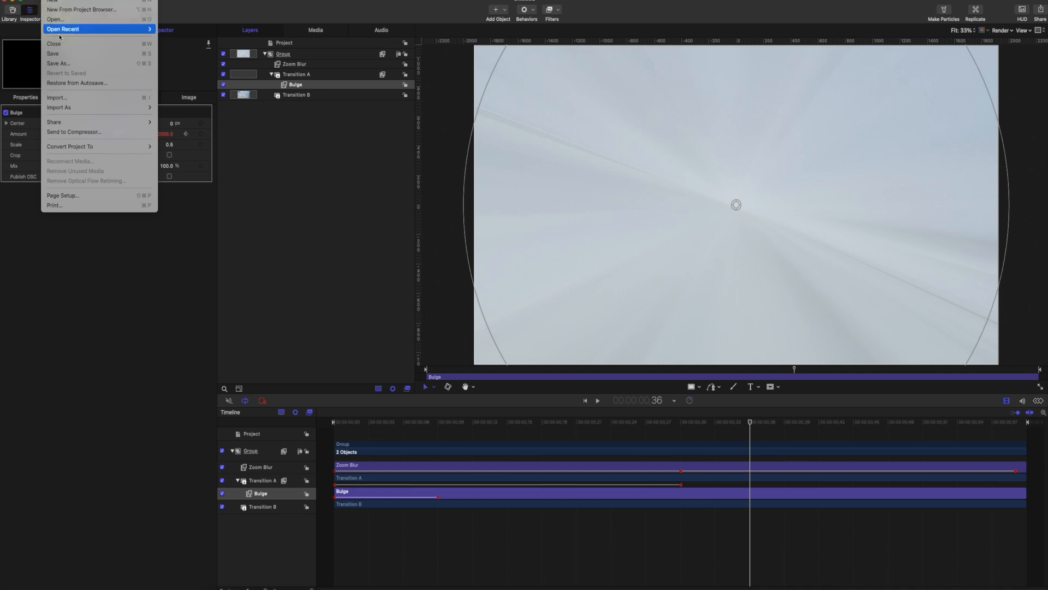
pyautogui.click(75, 65)
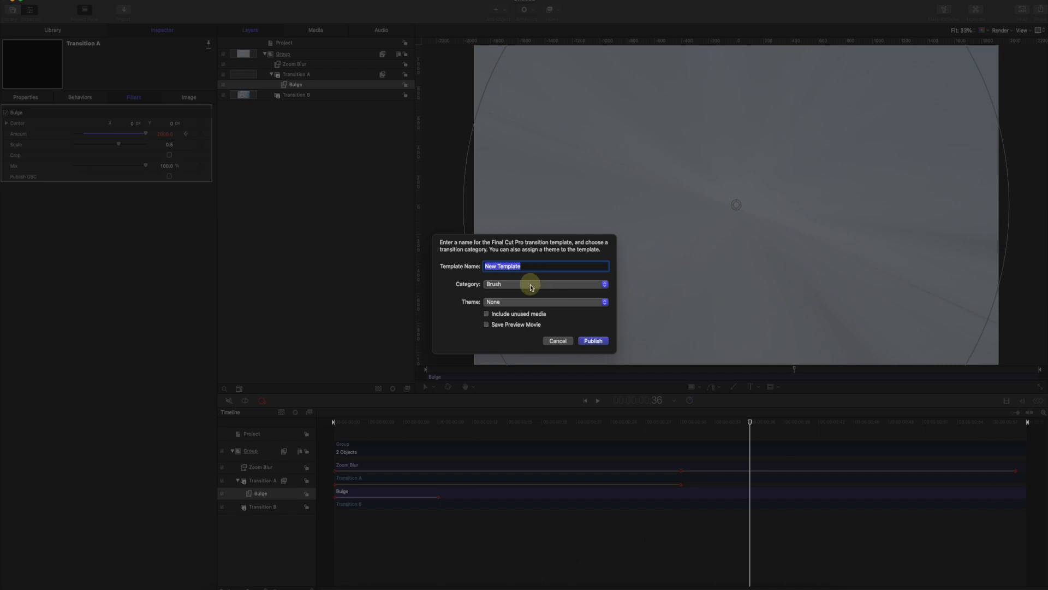
pyautogui.click(531, 286)
pyautogui.click(516, 362)
pyautogui.click(535, 267)
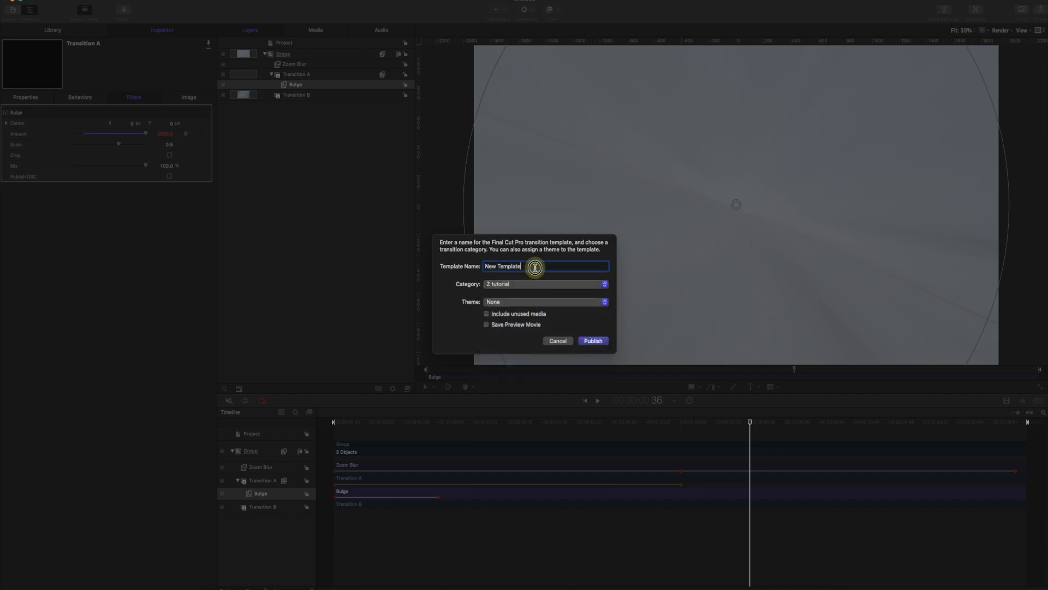
pyautogui.moveTo(535, 267); pyautogui.dragTo(466, 264)
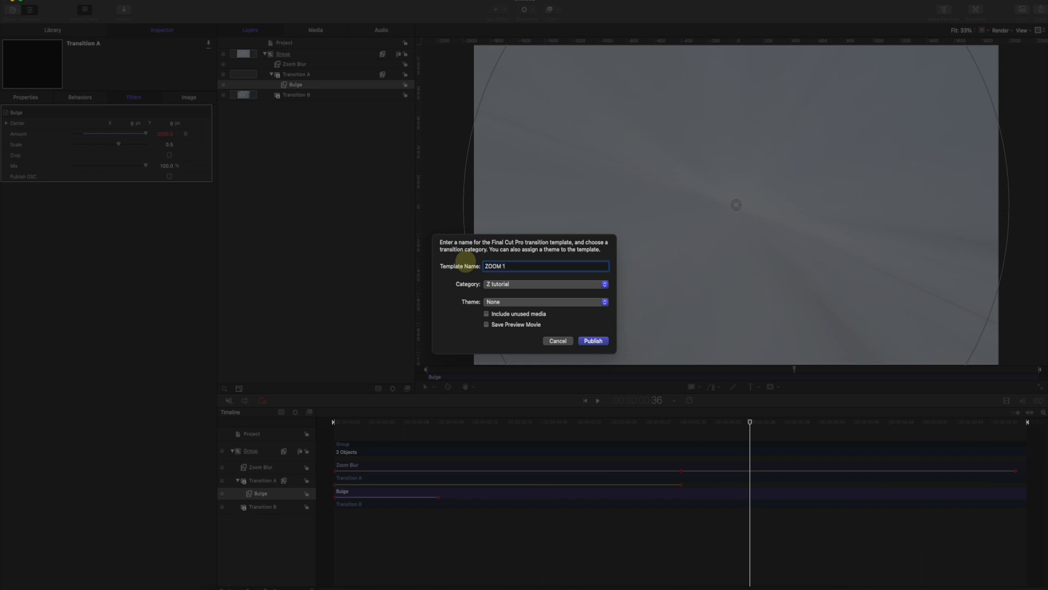
pyautogui.click(594, 341)
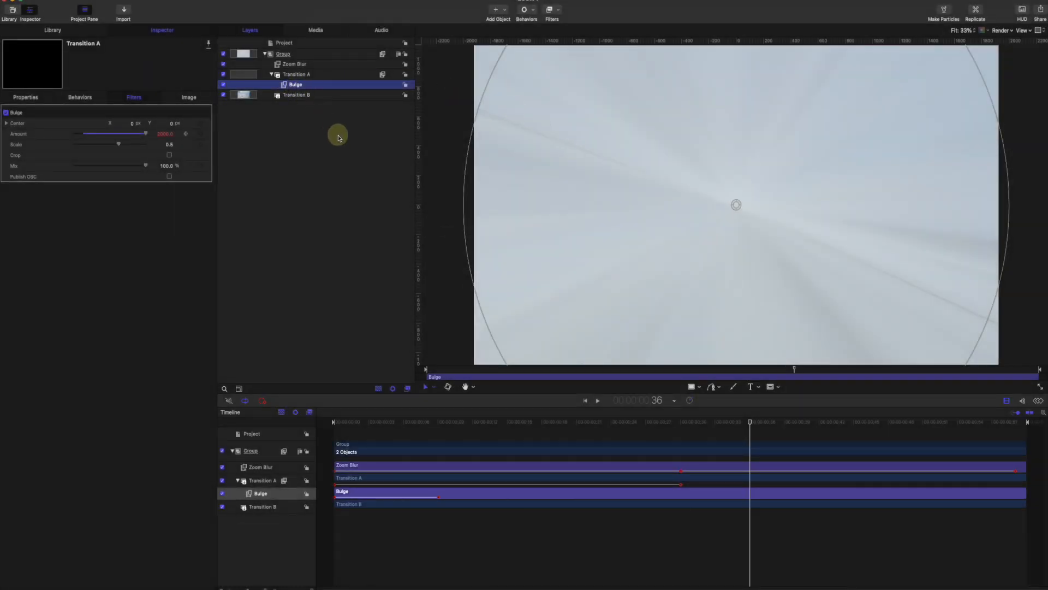
# - Replace the Bulge filter on Transition A with the Disc Warp distortion filter
pyautogui.click(311, 192)
pyautogui.click(296, 83)
pyautogui.press('Delete')
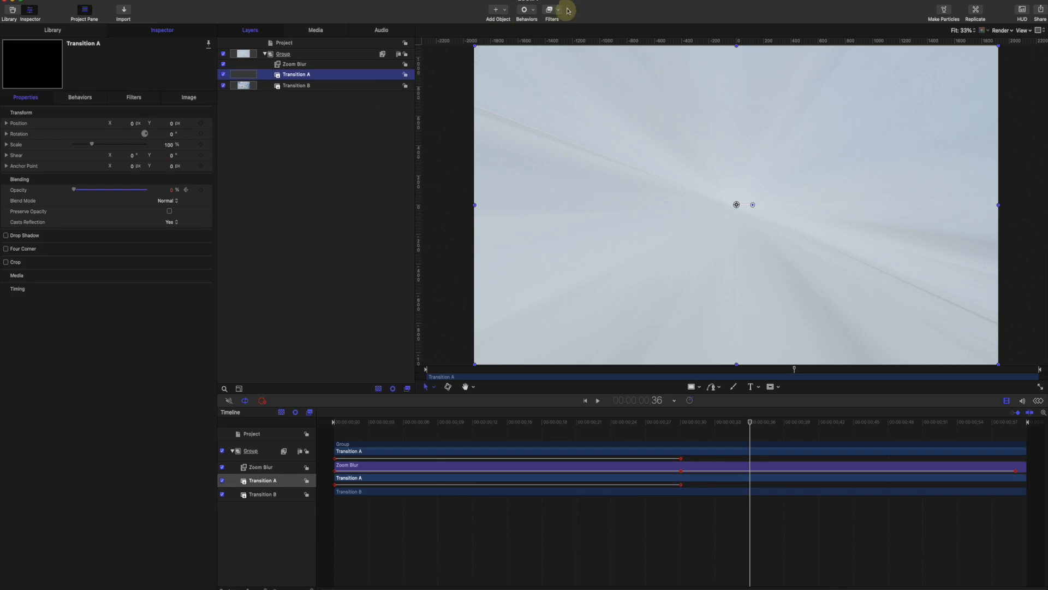
pyautogui.click(552, 9)
pyautogui.moveTo(569, 50)
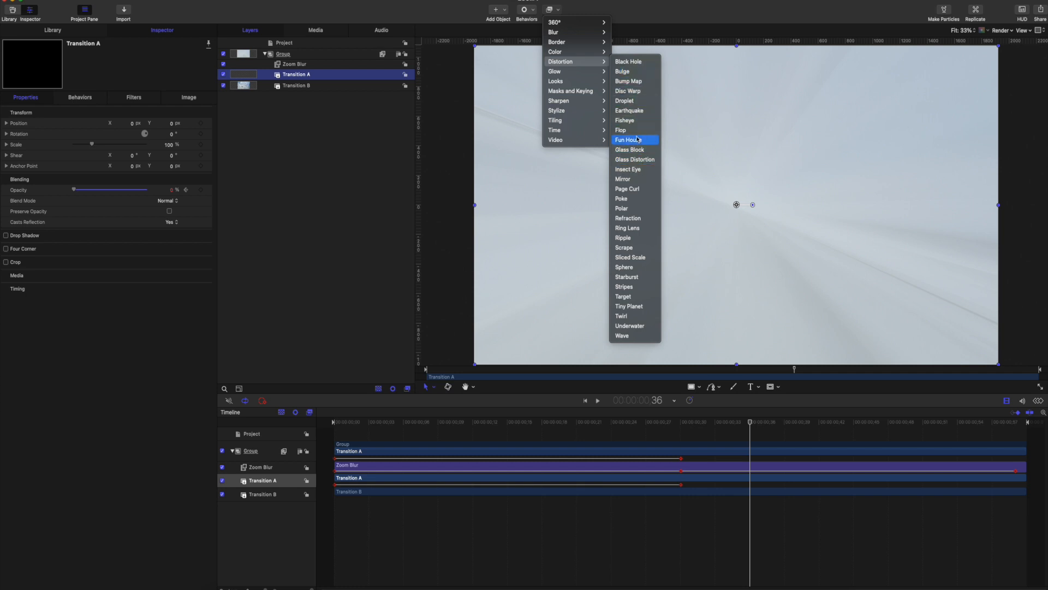
pyautogui.click(637, 91)
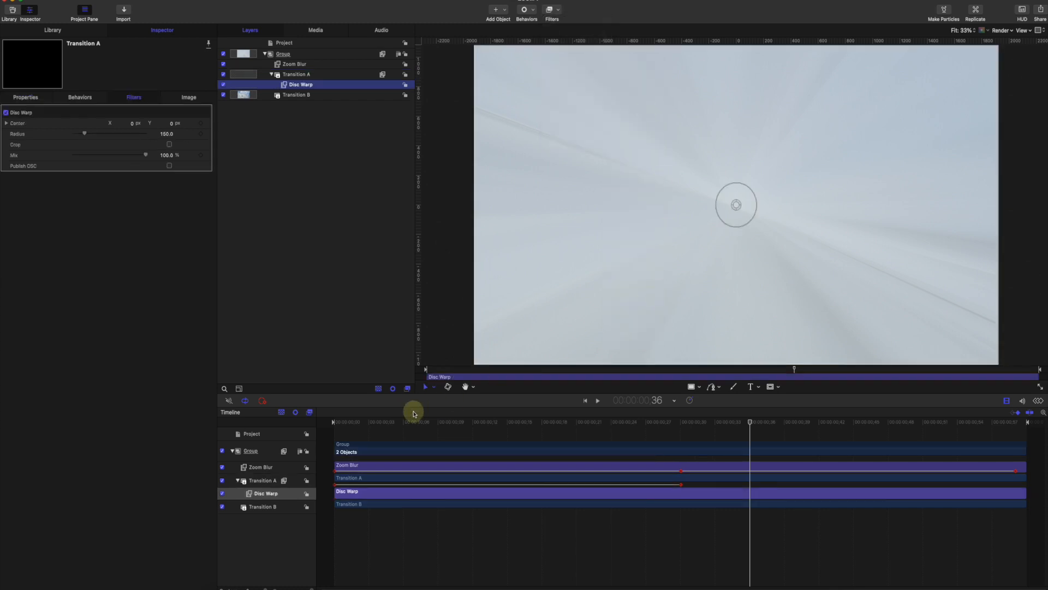
# - Keyframe the Disc Warp Radius at 0 on the first frame and at about 40 on frame 29, and scrub through the start
pyautogui.moveTo(379, 419); pyautogui.dragTo(345, 420)
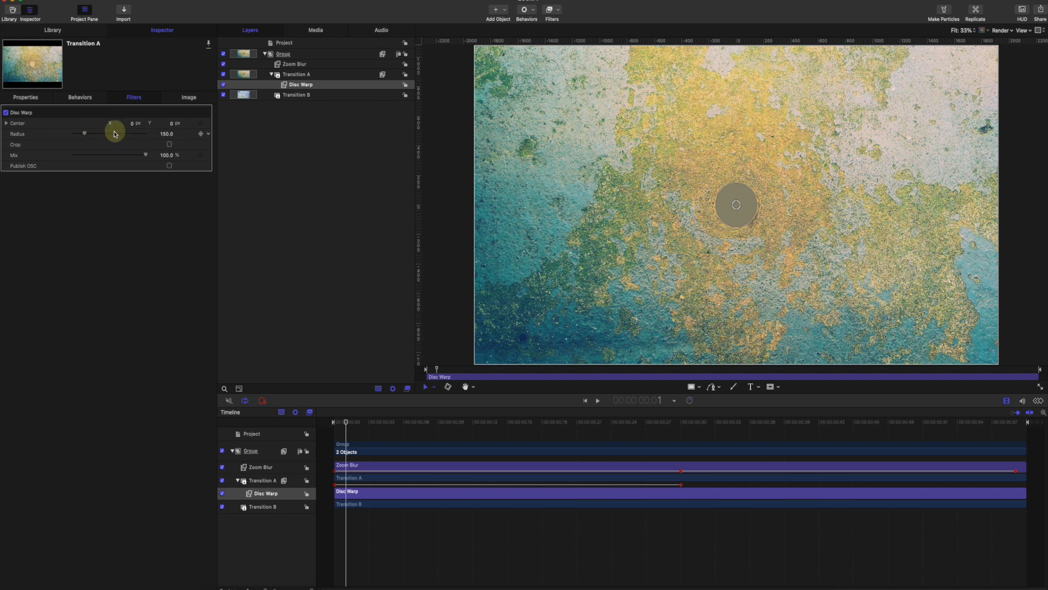
pyautogui.moveTo(114, 134); pyautogui.dragTo(52, 134)
pyautogui.moveTo(344, 424); pyautogui.dragTo(331, 420)
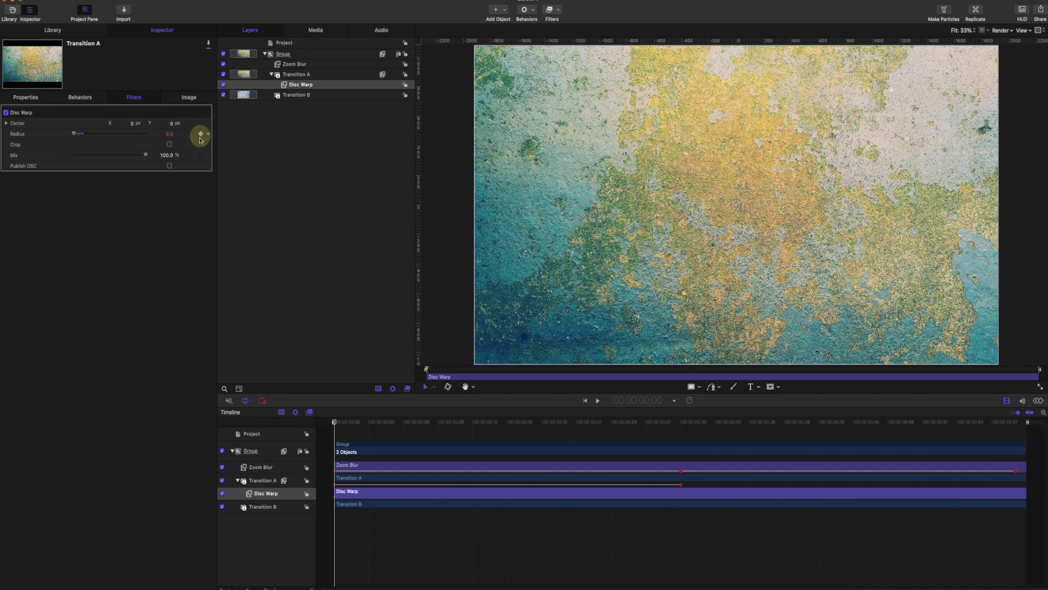
pyautogui.moveTo(334, 422); pyautogui.dragTo(670, 460)
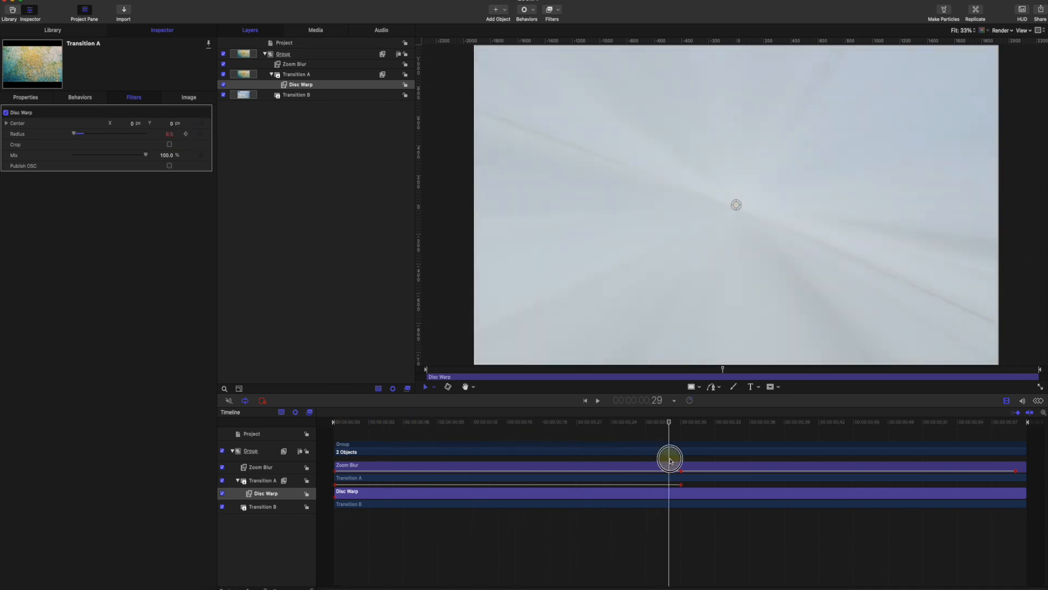
pyautogui.click(77, 135)
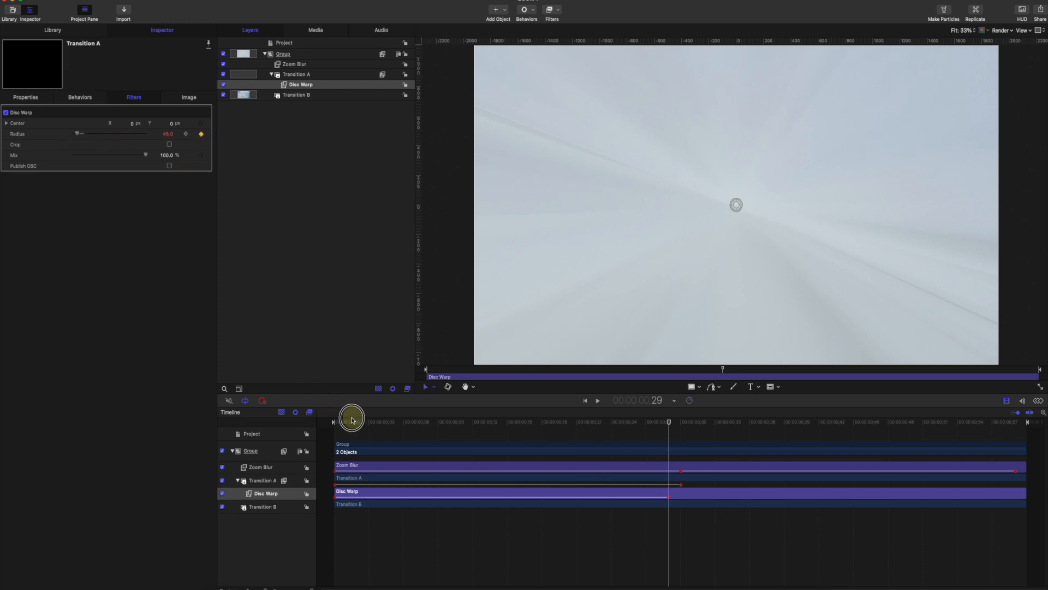
pyautogui.moveTo(352, 420)
pyautogui.mouseDown()
pyautogui.moveTo(335, 421)
pyautogui.moveTo(402, 423)
pyautogui.moveTo(369, 427)
pyautogui.mouseUp()
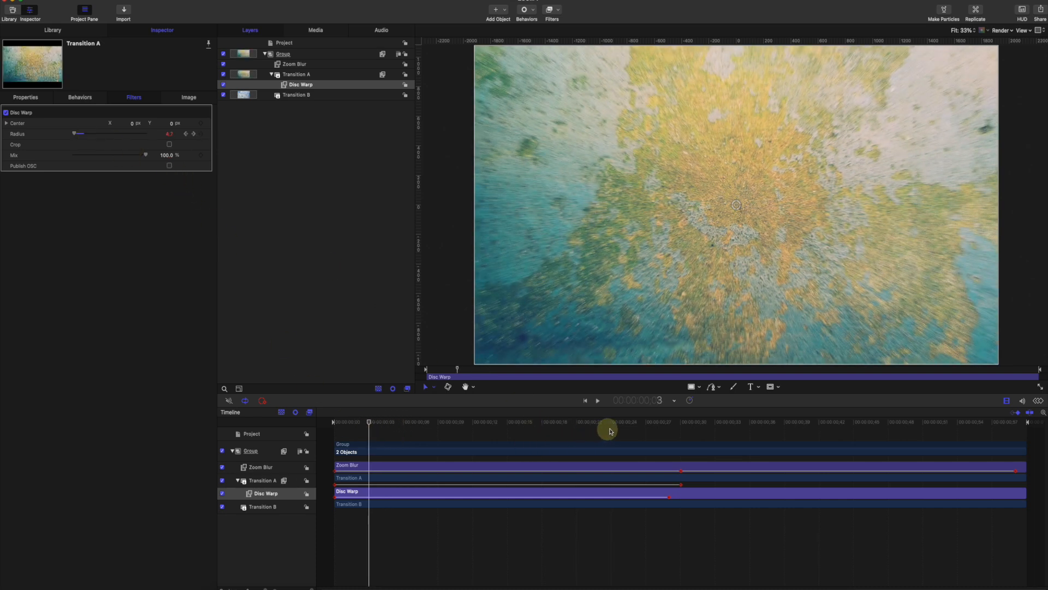
# - Raise the Disc Warp Radius keyframe on frame 29 to 1000 and scrub through the transition to check it
pyautogui.moveTo(610, 431); pyautogui.dragTo(669, 424)
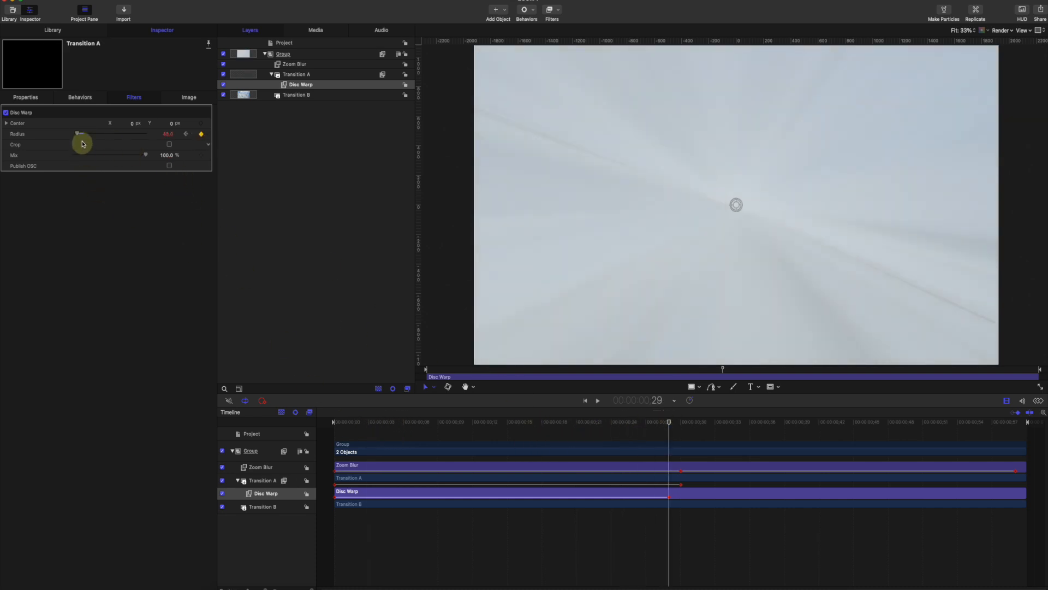
pyautogui.moveTo(79, 133); pyautogui.dragTo(196, 140)
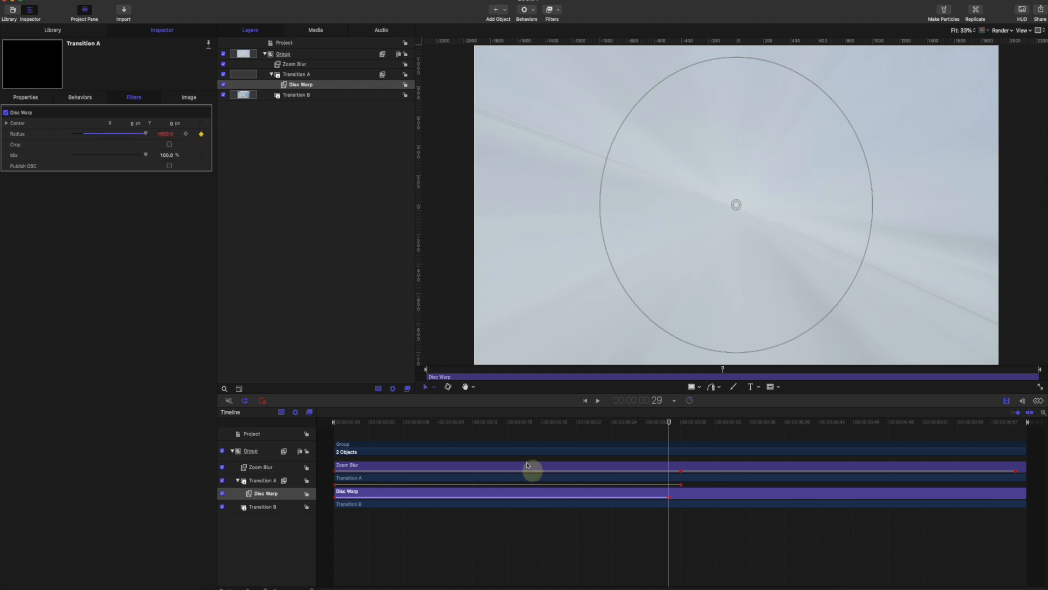
pyautogui.moveTo(481, 422); pyautogui.dragTo(718, 435)
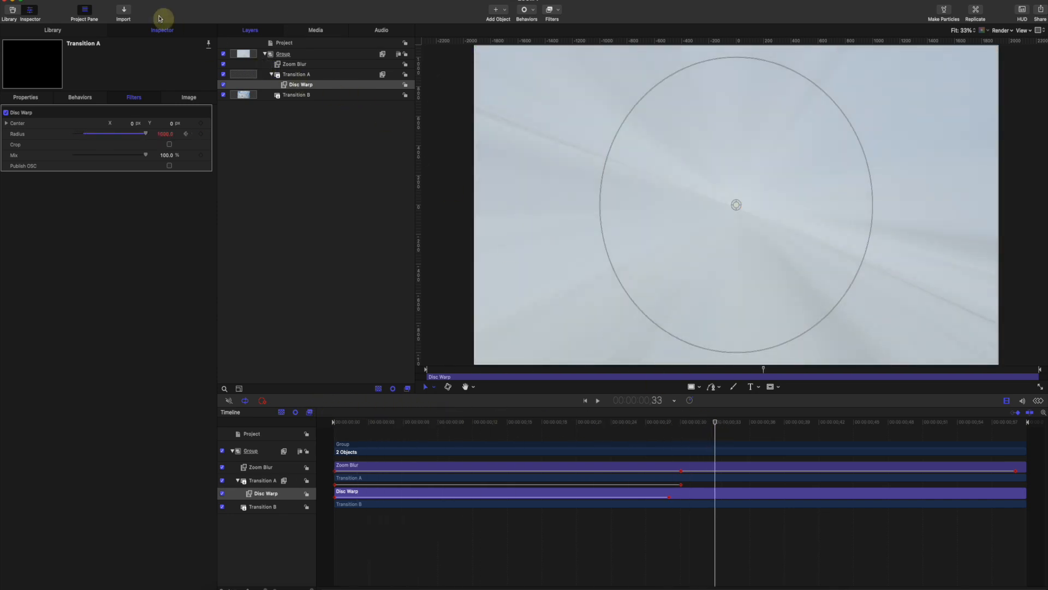
# - Save this version as a separate template named Zoom 2 in the Z tutorial category
pyautogui.click(60, 5)
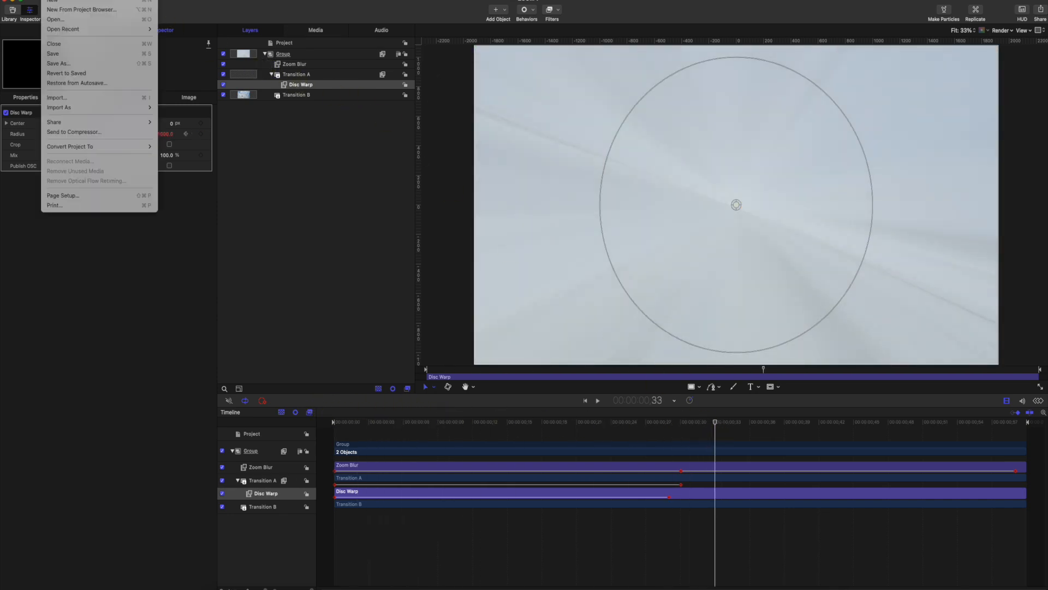
pyautogui.click(59, 64)
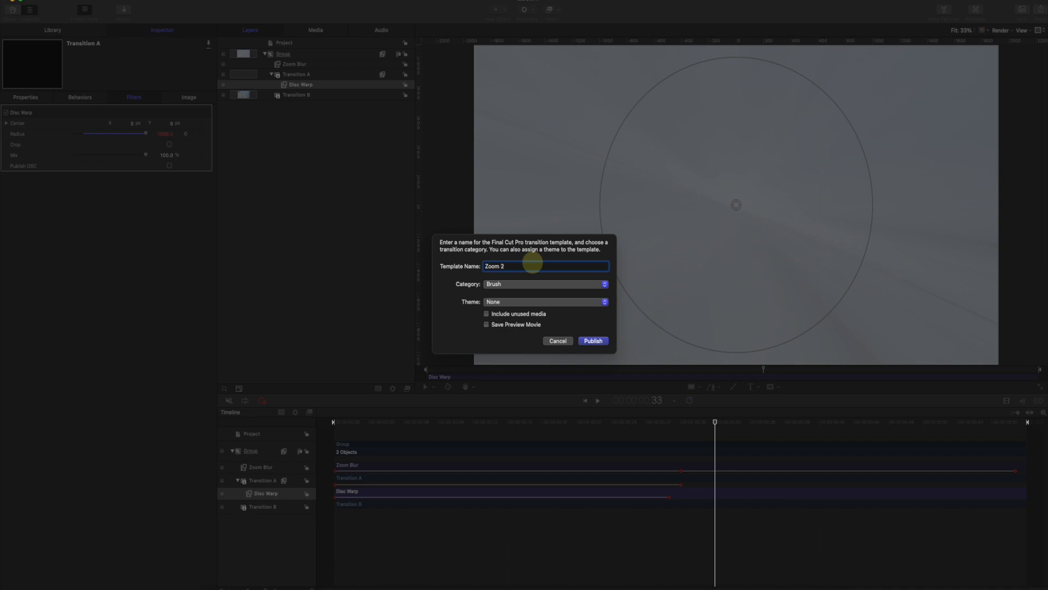
pyautogui.click(533, 284)
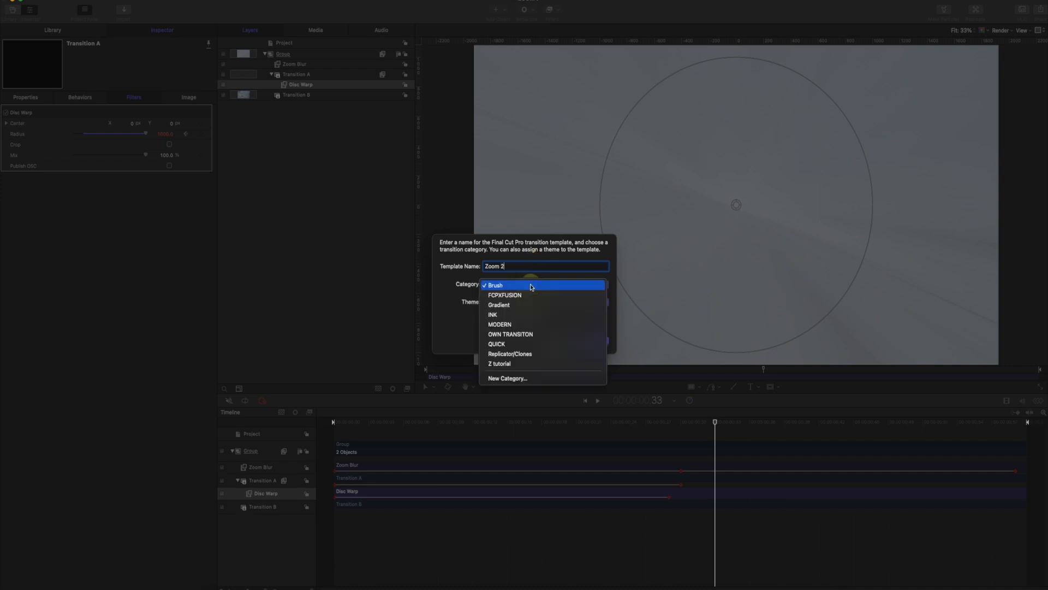
pyautogui.click(524, 363)
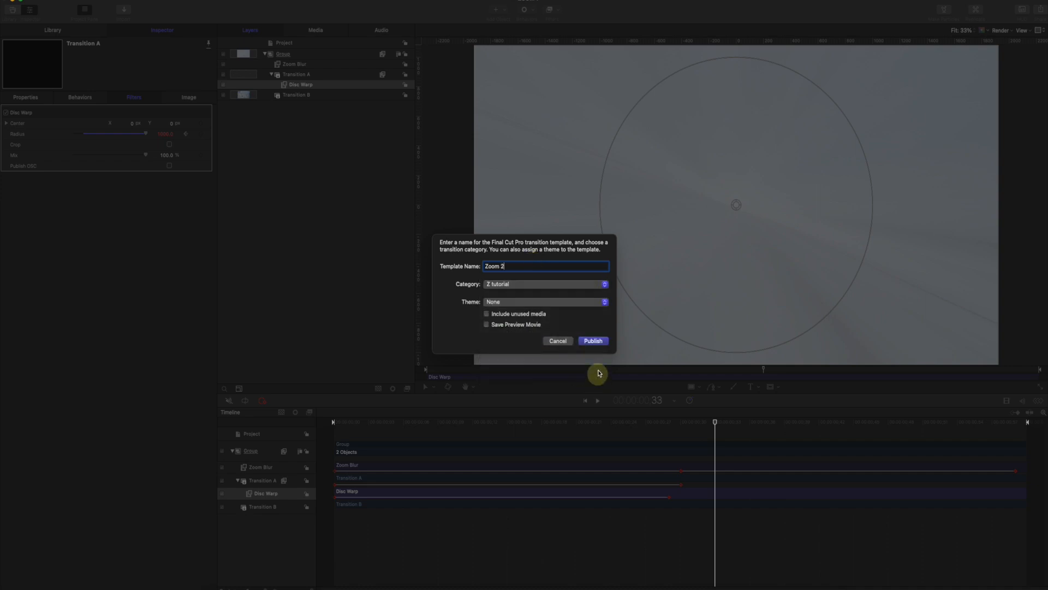
pyautogui.click(593, 341)
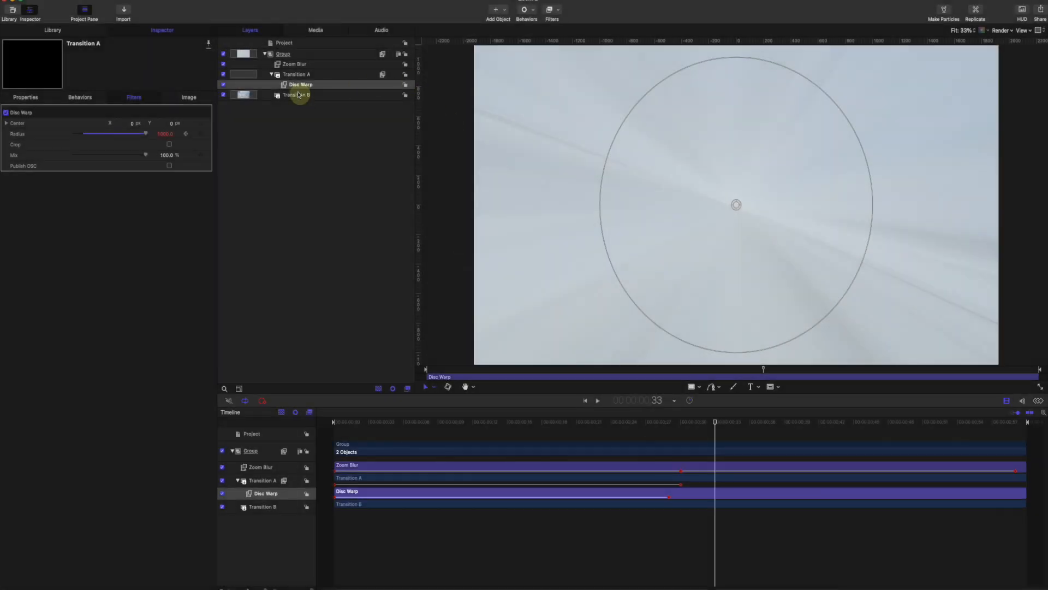
# - Delete the Disc Warp filter from Transition A and return to the first frame
pyautogui.press('Delete')
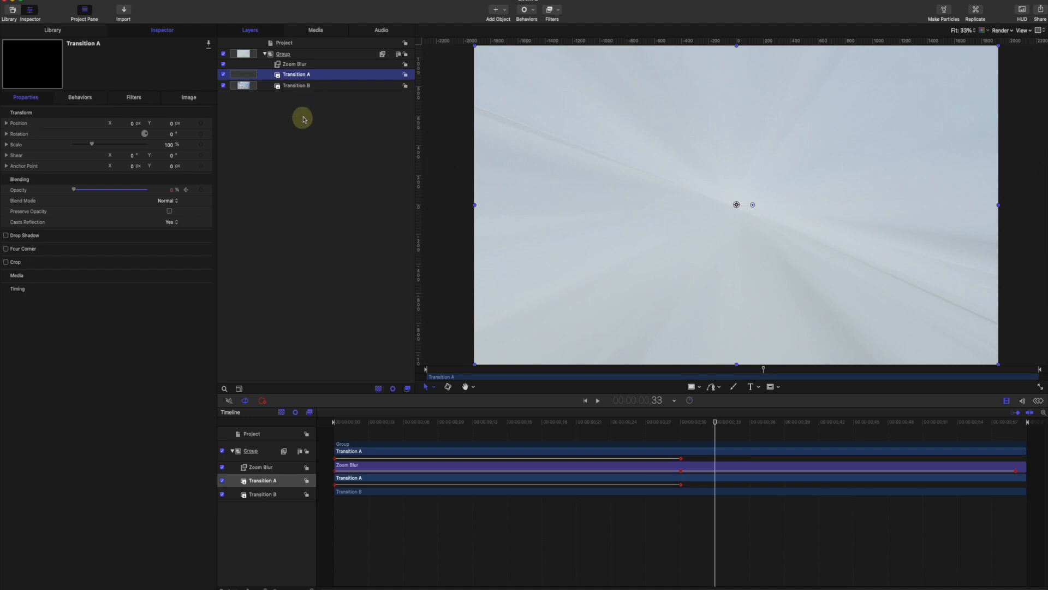
pyautogui.click(358, 201)
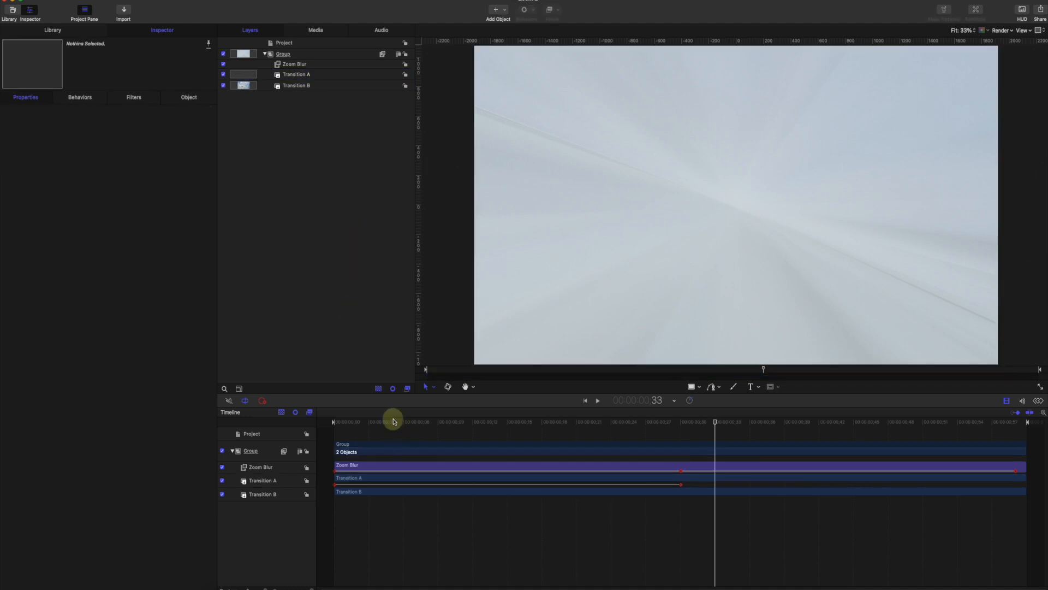
pyautogui.moveTo(391, 421); pyautogui.dragTo(331, 413)
# - Keyframe Transition A's X position at 0 px on the first frame and at about -3900 px on frame 17
pyautogui.click(299, 75)
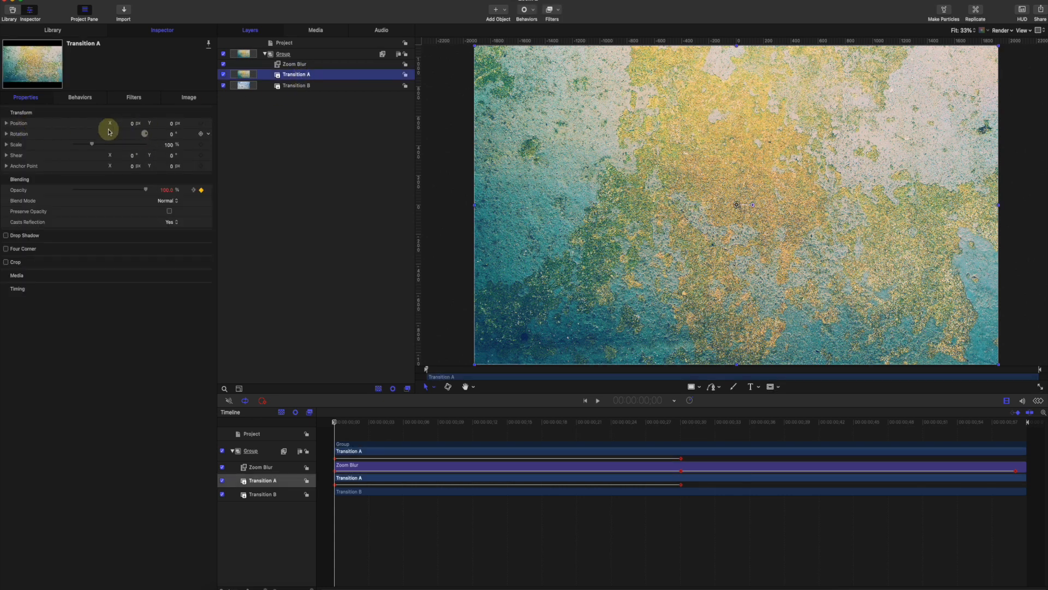
pyautogui.moveTo(343, 426)
pyautogui.mouseDown()
pyautogui.moveTo(428, 427)
pyautogui.moveTo(335, 418)
pyautogui.mouseUp()
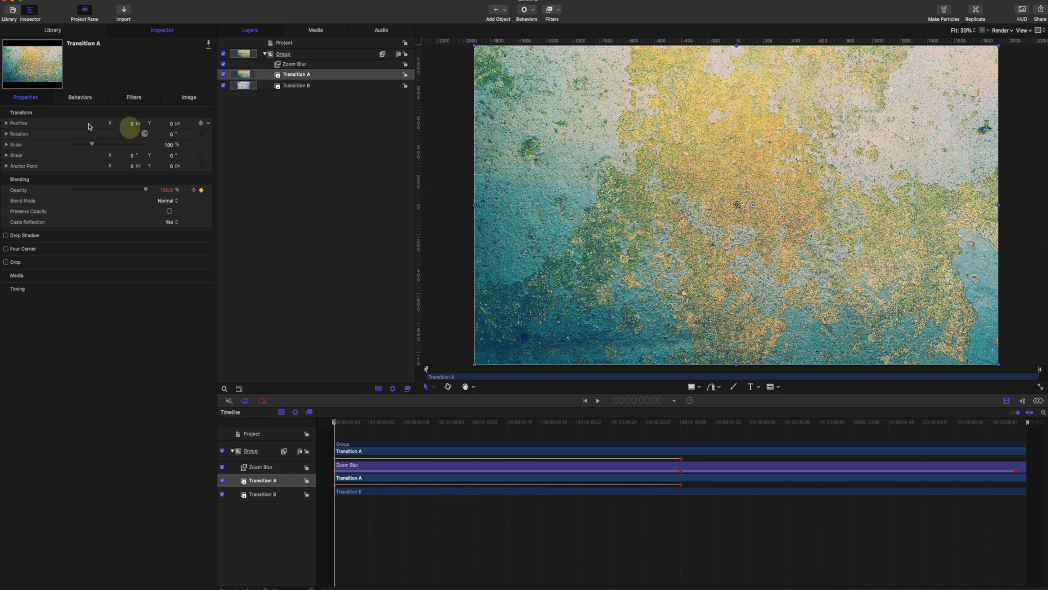
pyautogui.click(6, 123)
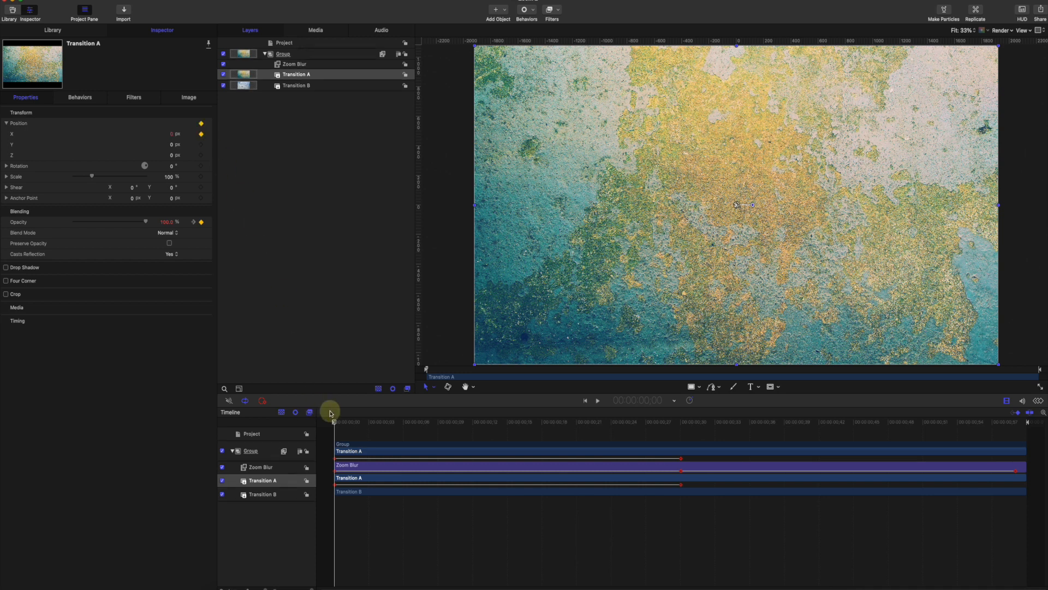
pyautogui.moveTo(335, 420); pyautogui.dragTo(530, 437)
pyautogui.moveTo(172, 135); pyautogui.dragTo(171, 134)
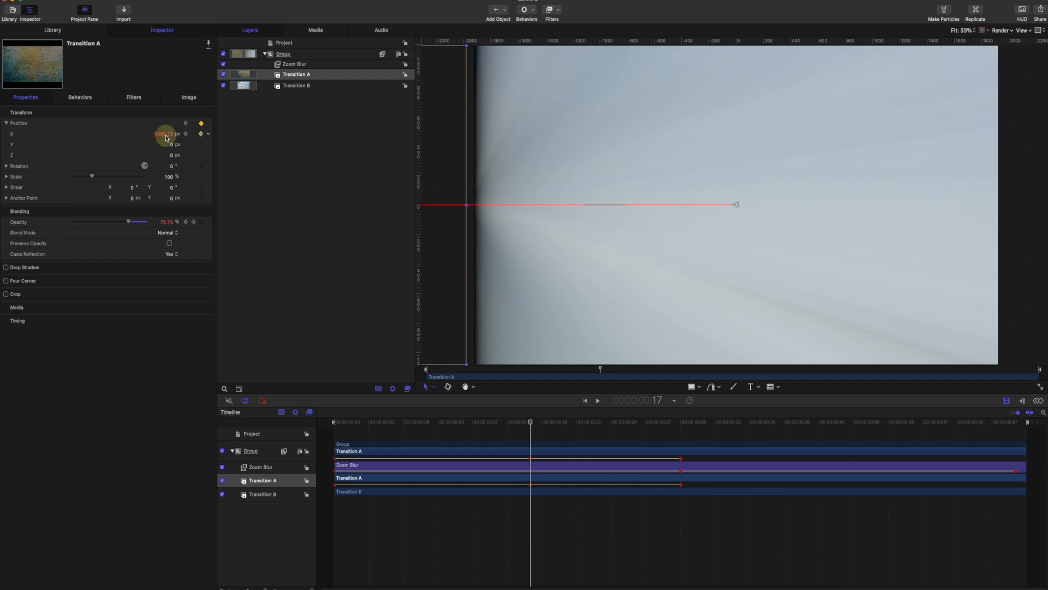
# - Move Transition A's second X position keyframe from frame 17 to frame 30 and scrub through the slide to check it
pyautogui.moveTo(531, 422); pyautogui.dragTo(696, 306)
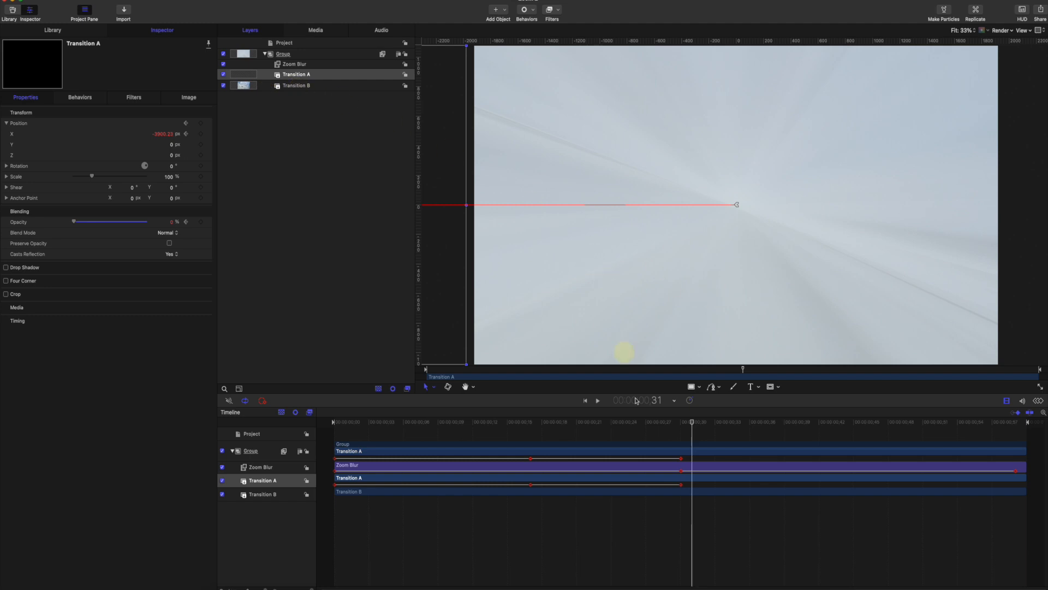
pyautogui.moveTo(613, 410); pyautogui.dragTo(527, 415)
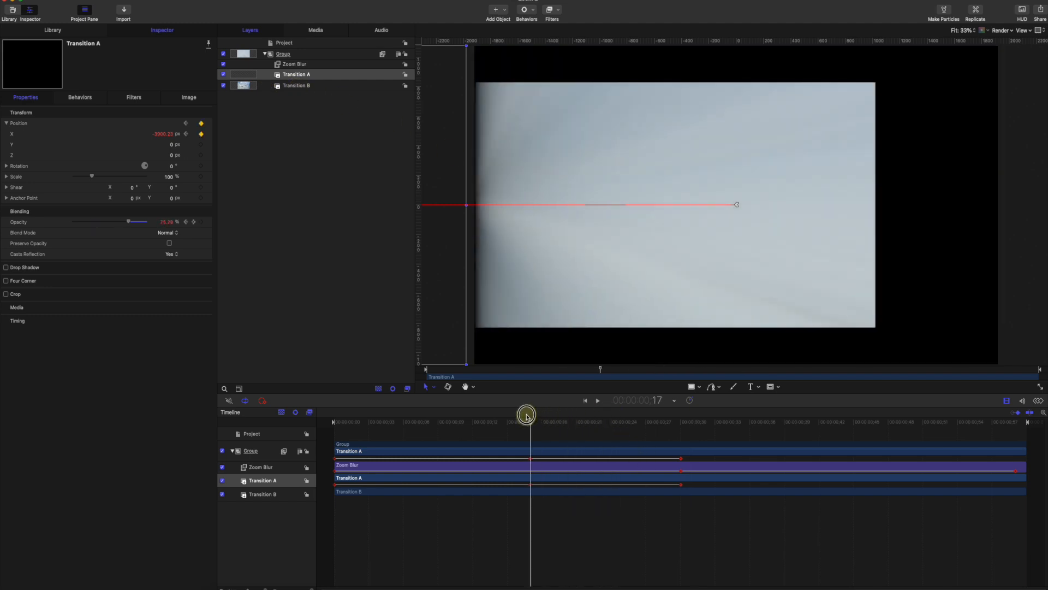
pyautogui.moveTo(531, 486); pyautogui.dragTo(684, 490)
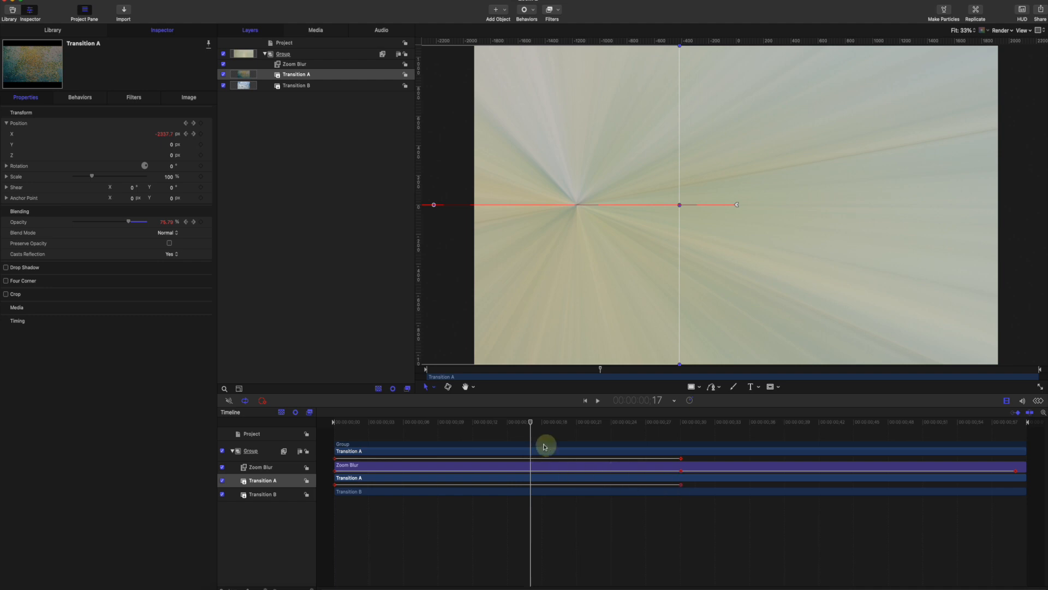
pyautogui.moveTo(531, 423); pyautogui.dragTo(684, 428)
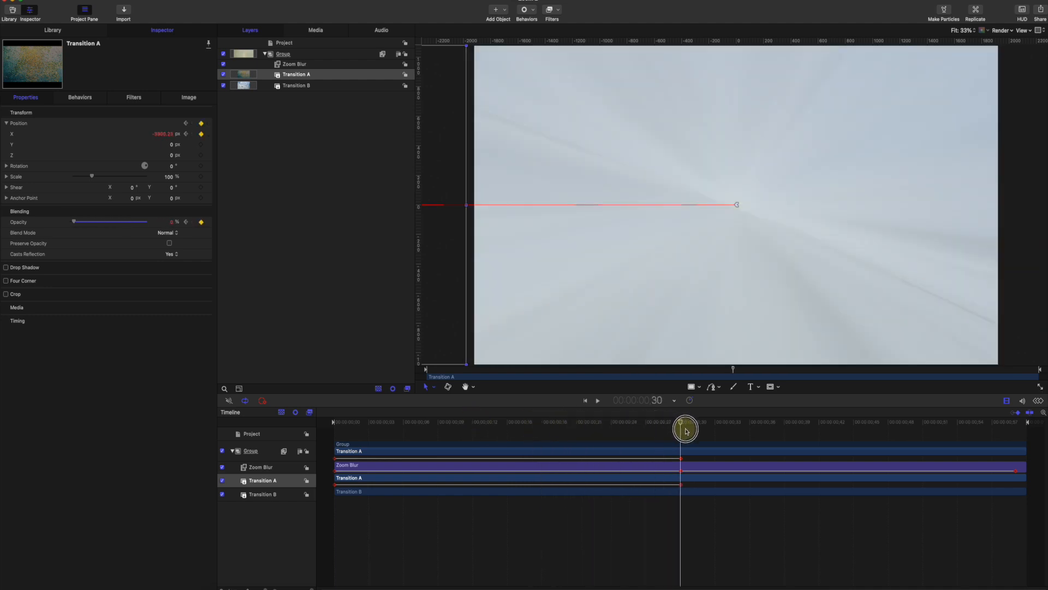
pyautogui.moveTo(685, 428); pyautogui.dragTo(496, 415)
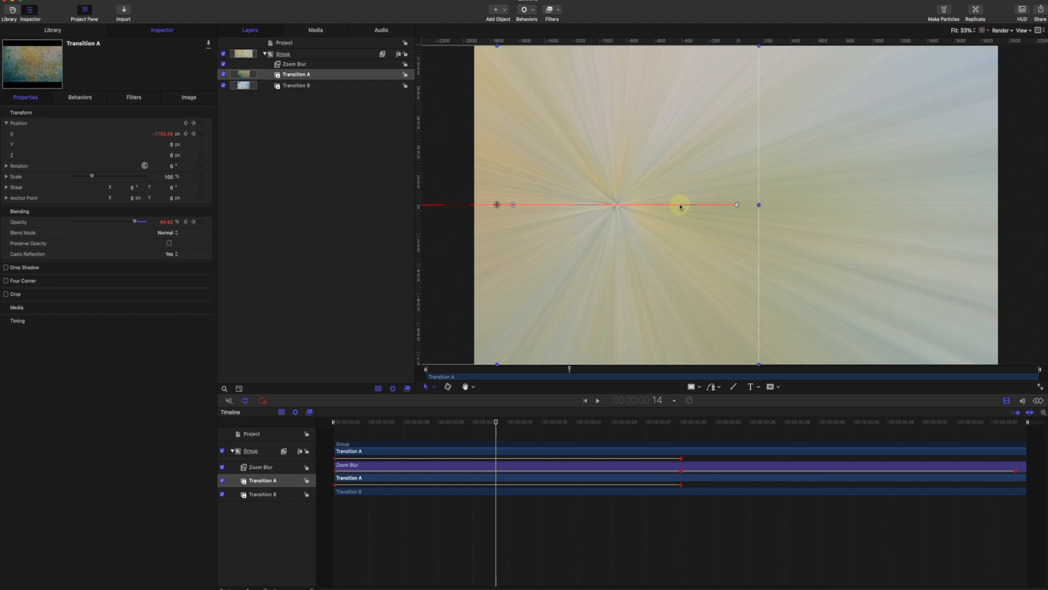
# - Select the Transition B layer for editing its position
pyautogui.click(298, 85)
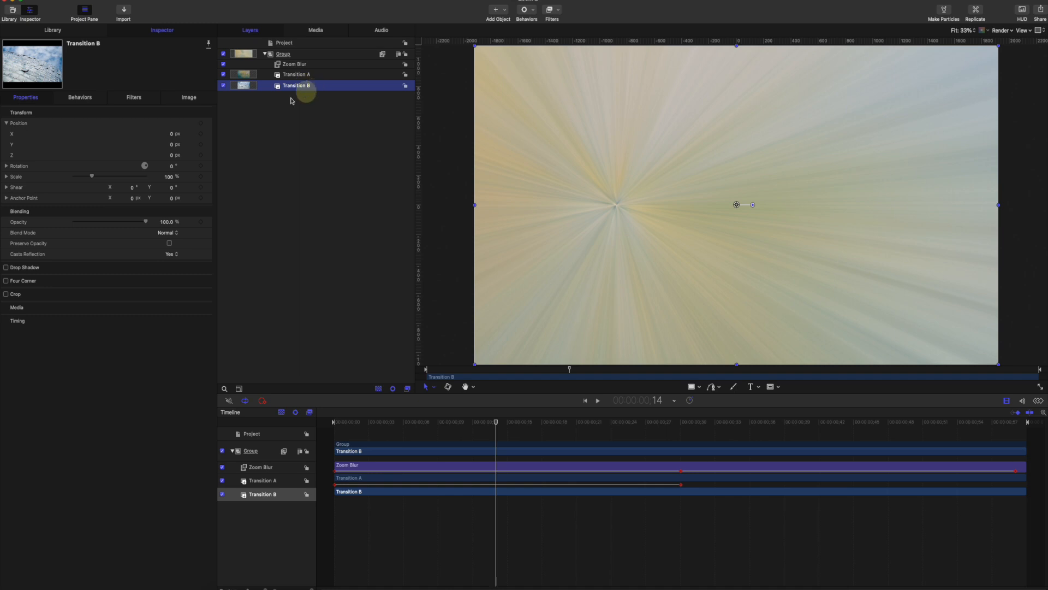
pyautogui.click(270, 174)
pyautogui.click(307, 86)
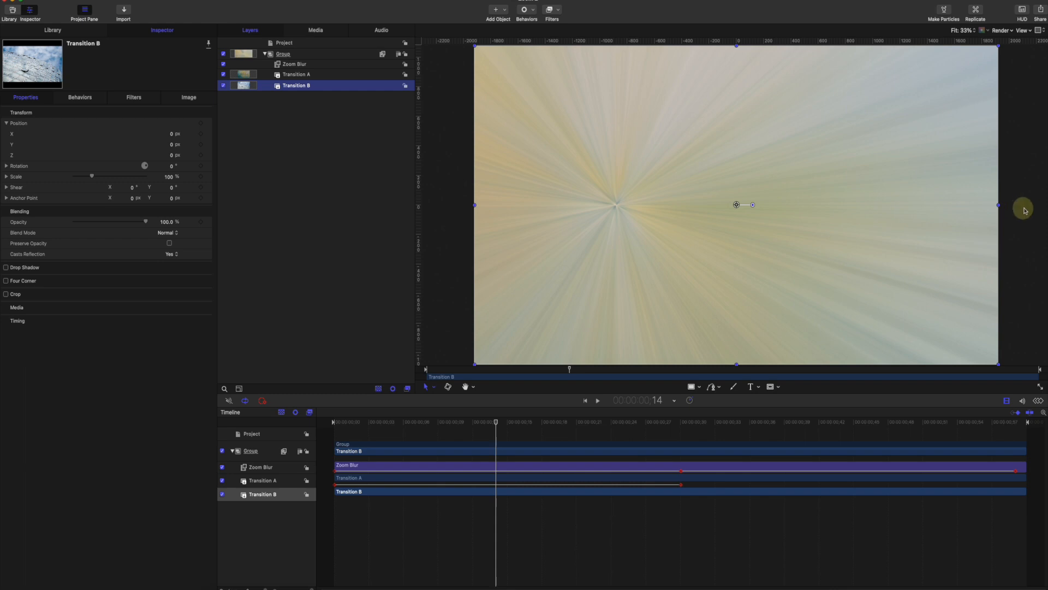
pyautogui.click(172, 147)
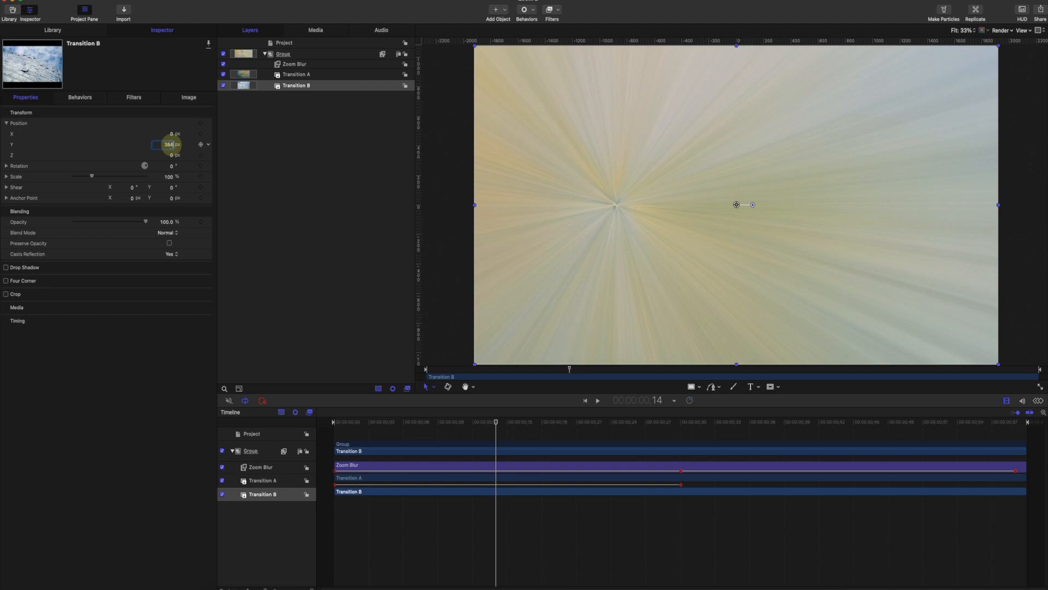
pyautogui.press('Return')
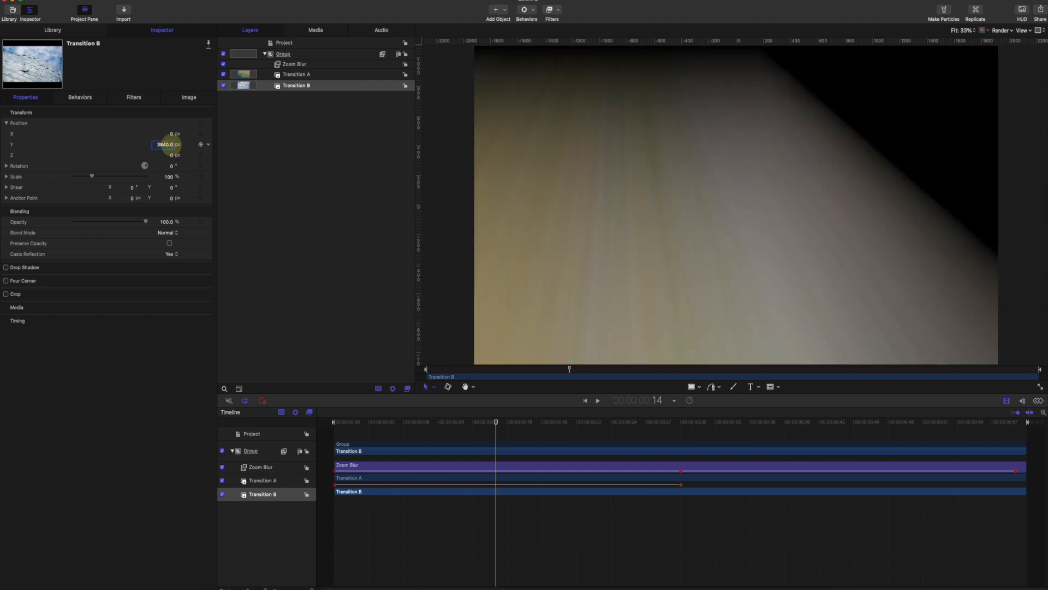
pyautogui.click(169, 135)
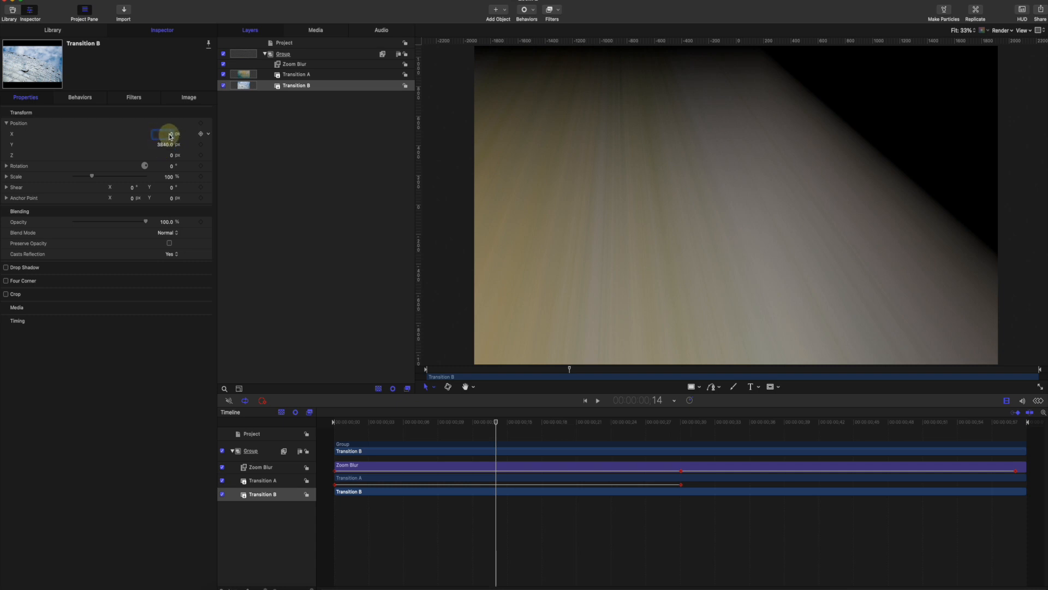
pyautogui.click(165, 145)
pyautogui.write('0')
pyautogui.press('Return')
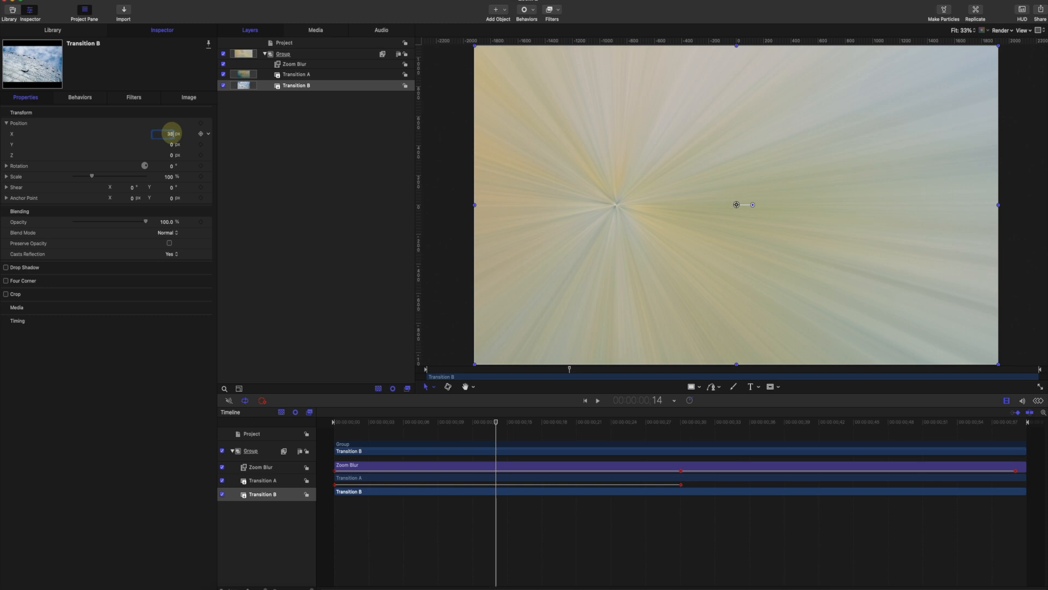
# - Keyframe Transition B's X position at 3840 px on frame 1 and at 0 px on frame 30
pyautogui.press('Return')
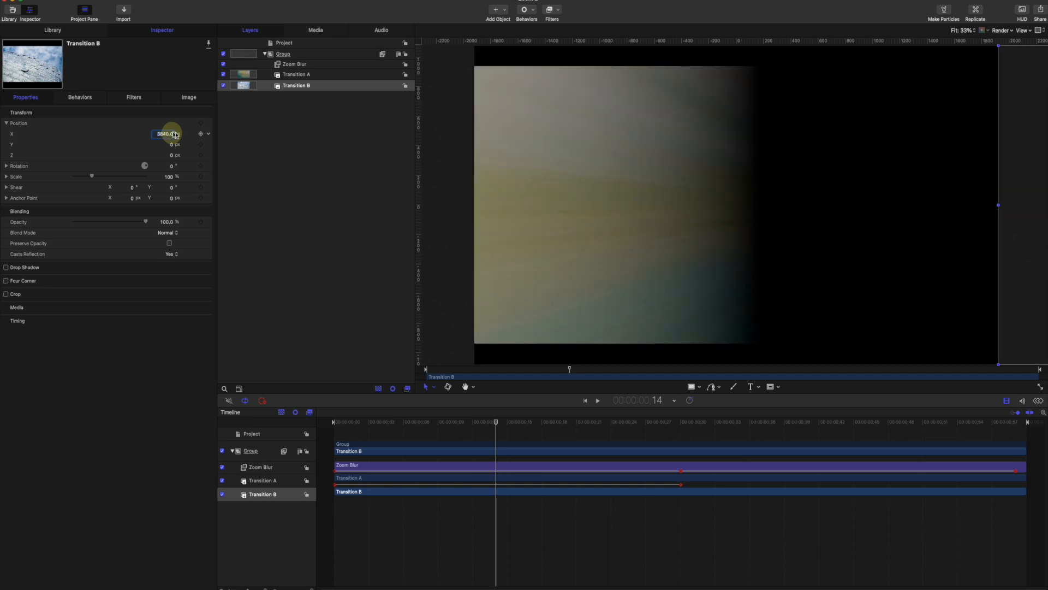
pyautogui.moveTo(496, 422); pyautogui.dragTo(344, 400)
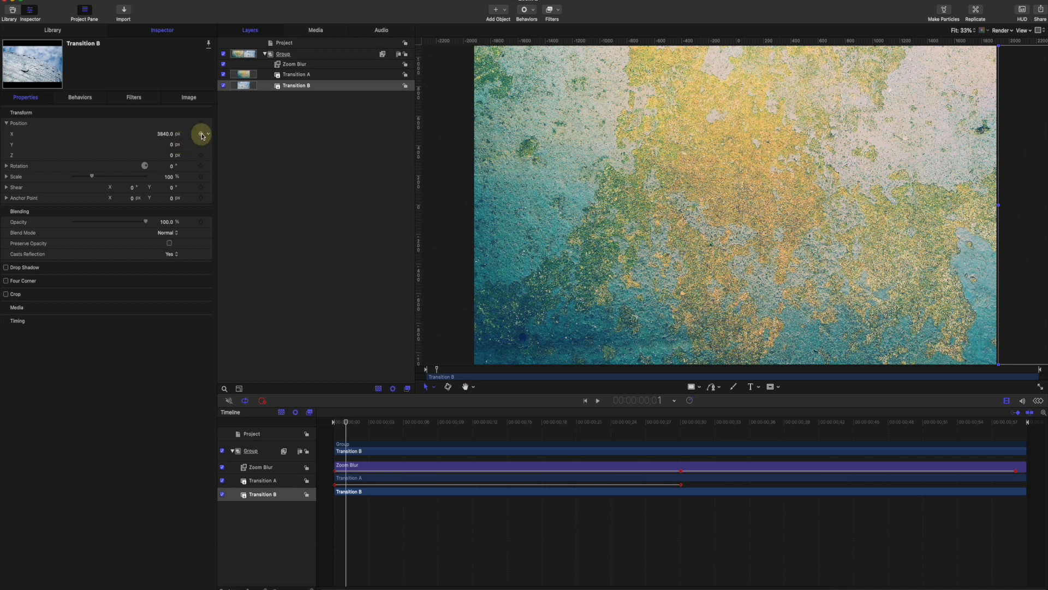
pyautogui.moveTo(346, 421); pyautogui.dragTo(679, 462)
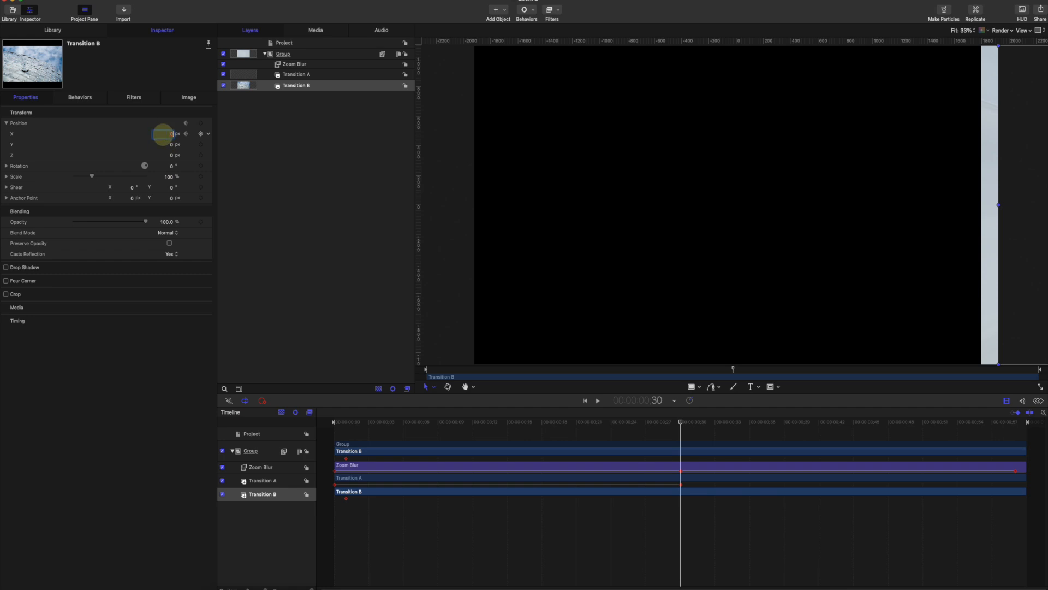
pyautogui.write('0')
pyautogui.press('Return')
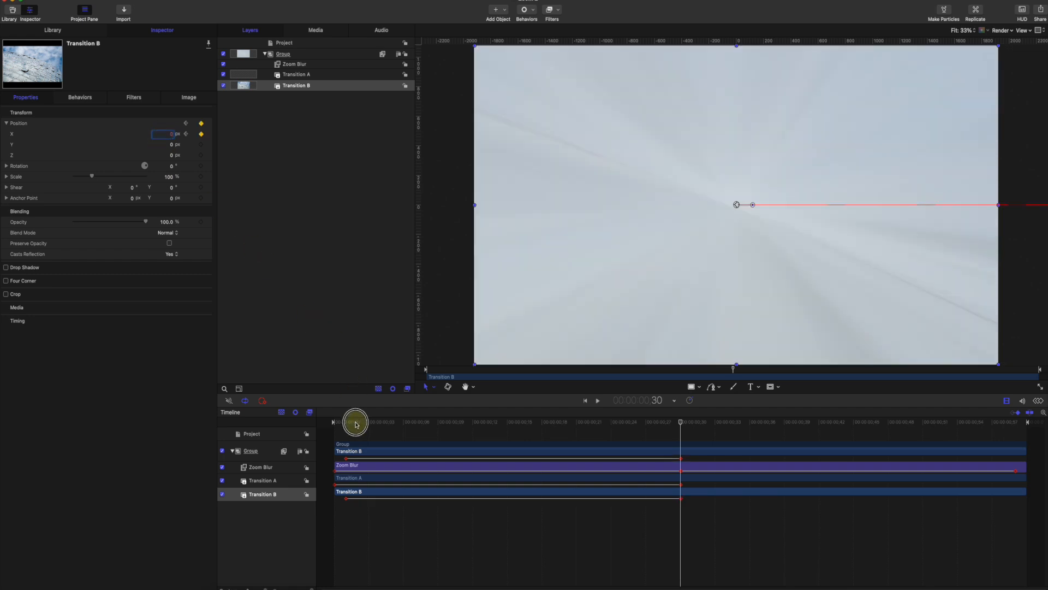
# - Play the transition from the start and scrub through the middle frames to examine the gap between the two sliding clips
pyautogui.moveTo(354, 421); pyautogui.dragTo(319, 420)
pyautogui.press('space')
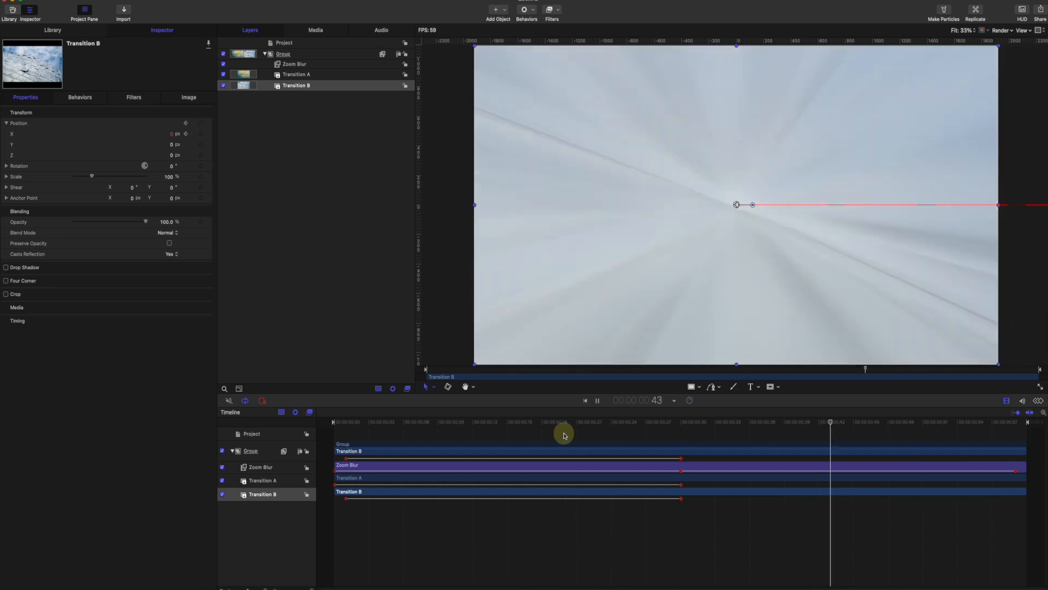
pyautogui.press('space')
pyautogui.click(687, 424)
pyautogui.moveTo(687, 423); pyautogui.dragTo(592, 410)
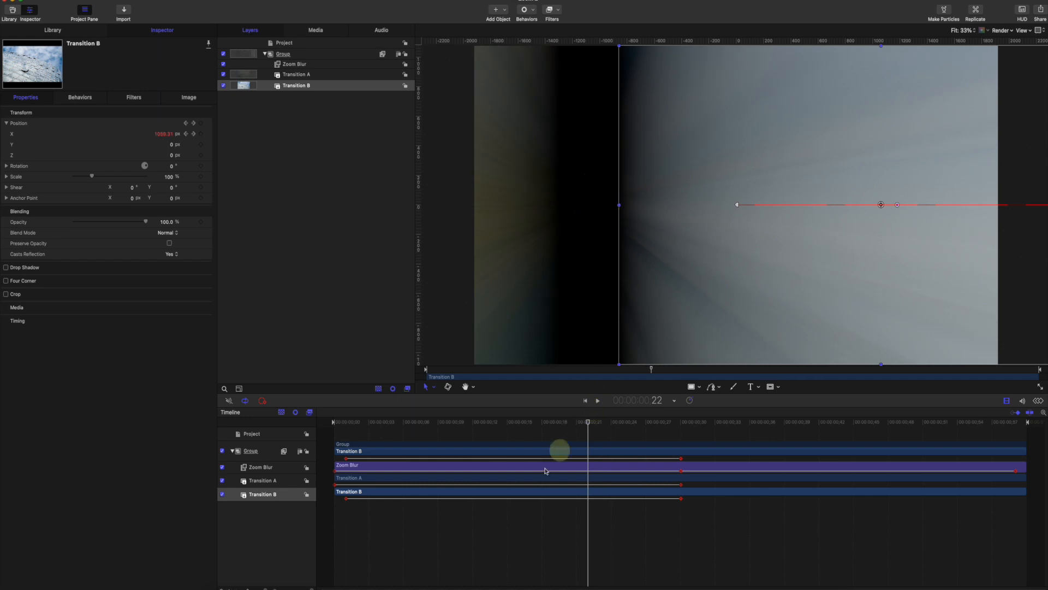
pyautogui.moveTo(588, 422); pyautogui.dragTo(543, 421)
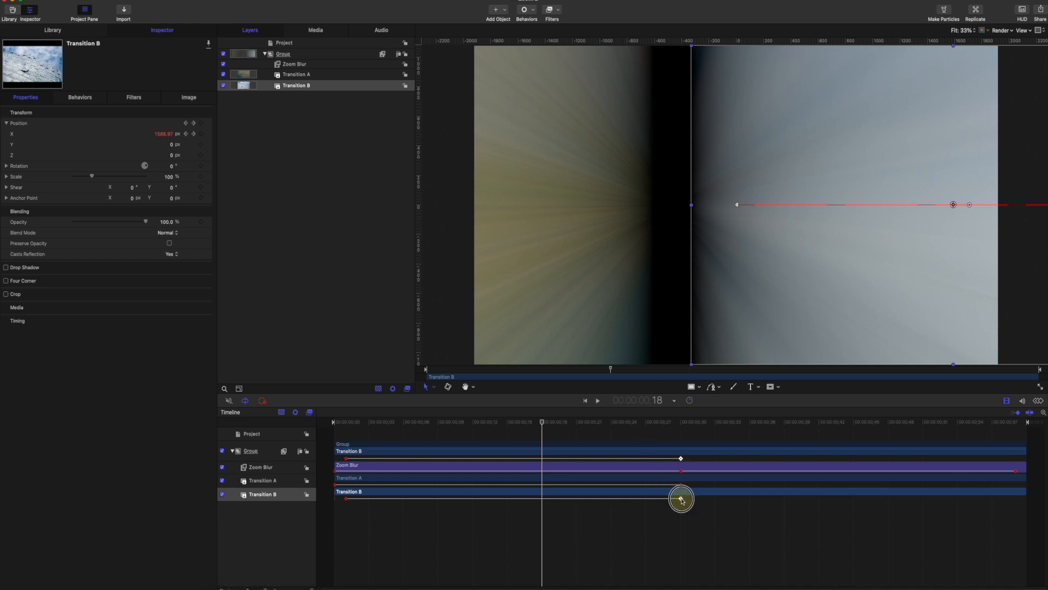
# - Move Transition B's second X position keyframe from frame 30 to frame 27 and scrub through the slide to check it
pyautogui.moveTo(680, 500); pyautogui.dragTo(646, 495)
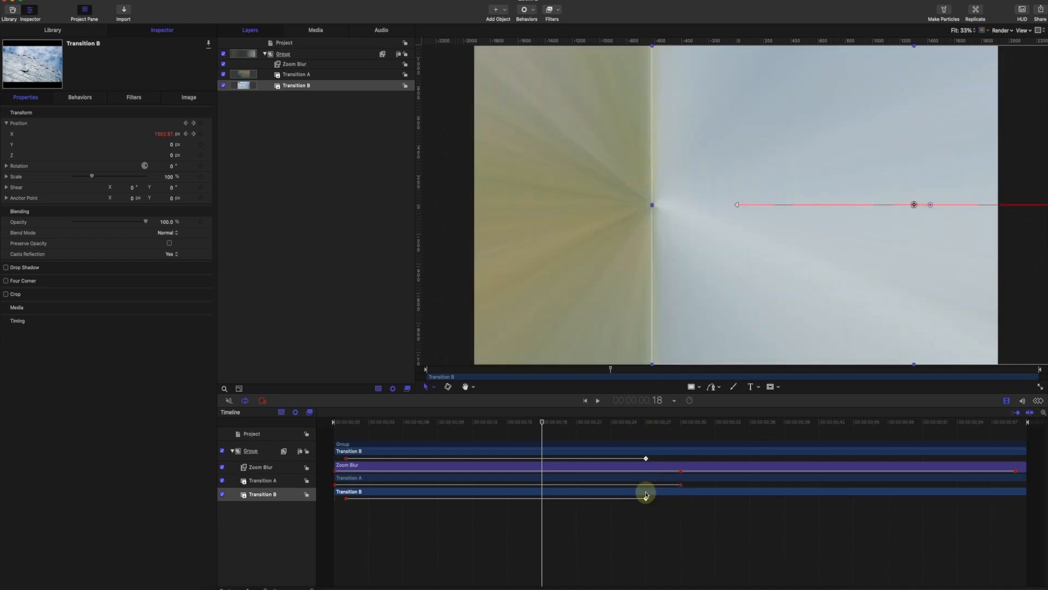
pyautogui.moveTo(563, 423); pyautogui.dragTo(666, 423)
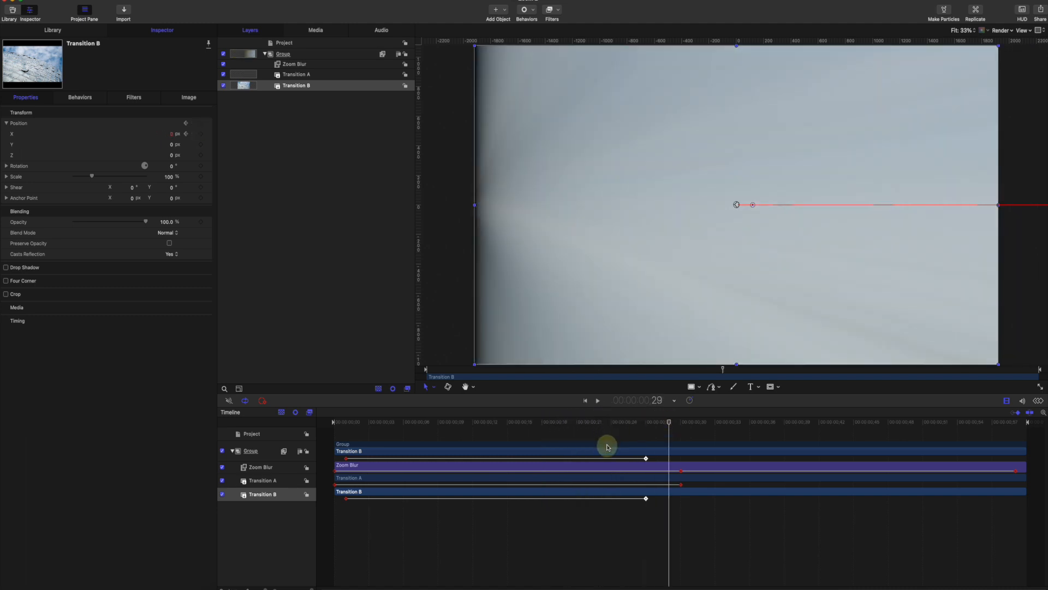
pyautogui.click(541, 425)
pyautogui.moveTo(541, 424); pyautogui.dragTo(253, 414)
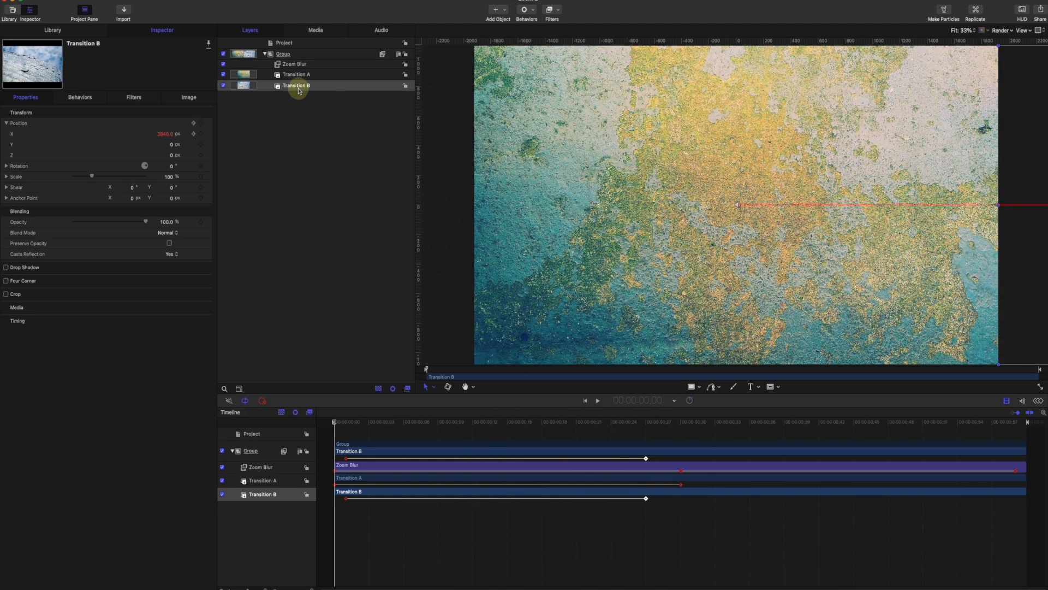
# - Set Transition A's X position keyframe on frame 30 to -3840 px and play the transition to check it
pyautogui.click(306, 72)
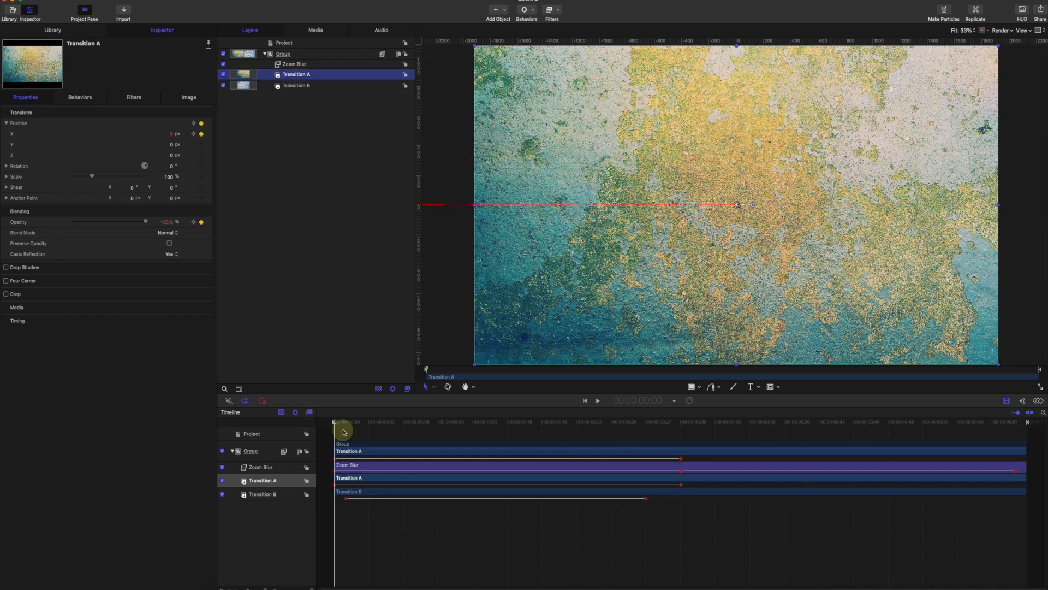
pyautogui.moveTo(338, 424); pyautogui.dragTo(680, 426)
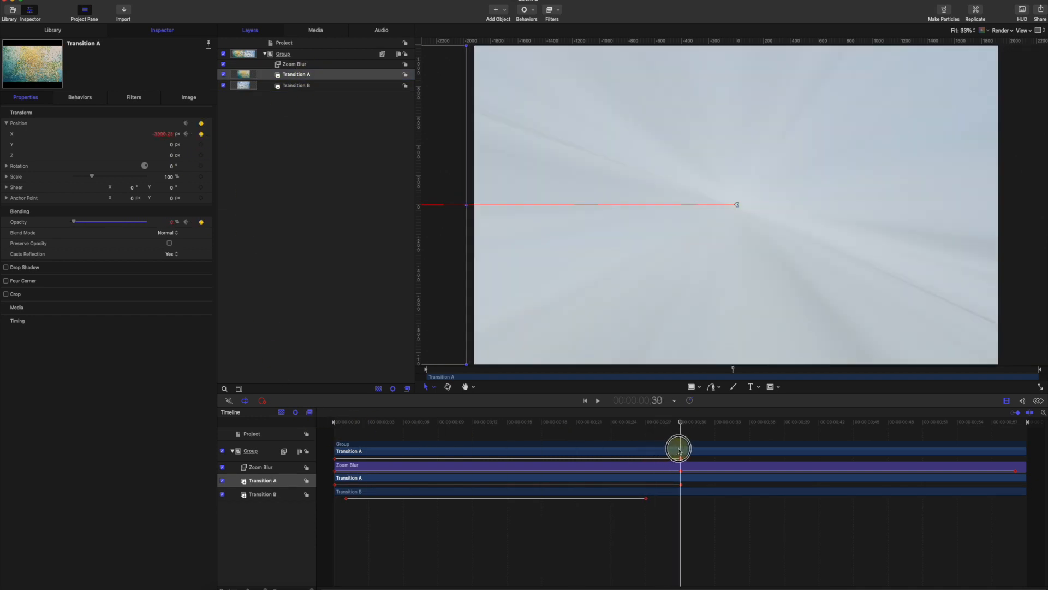
pyautogui.click(162, 133)
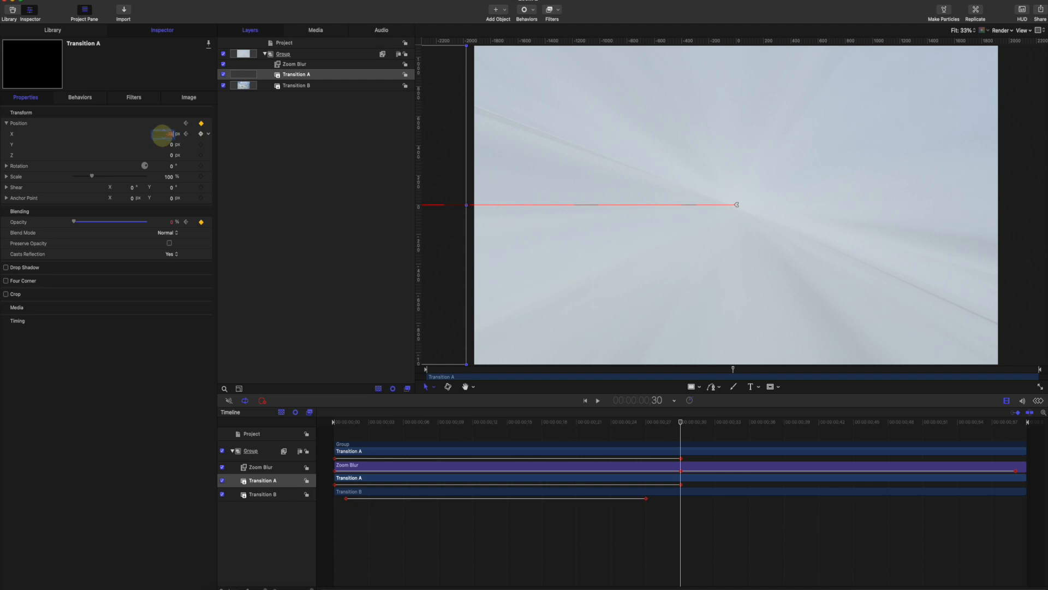
pyautogui.write('-3840')
pyautogui.press('Return')
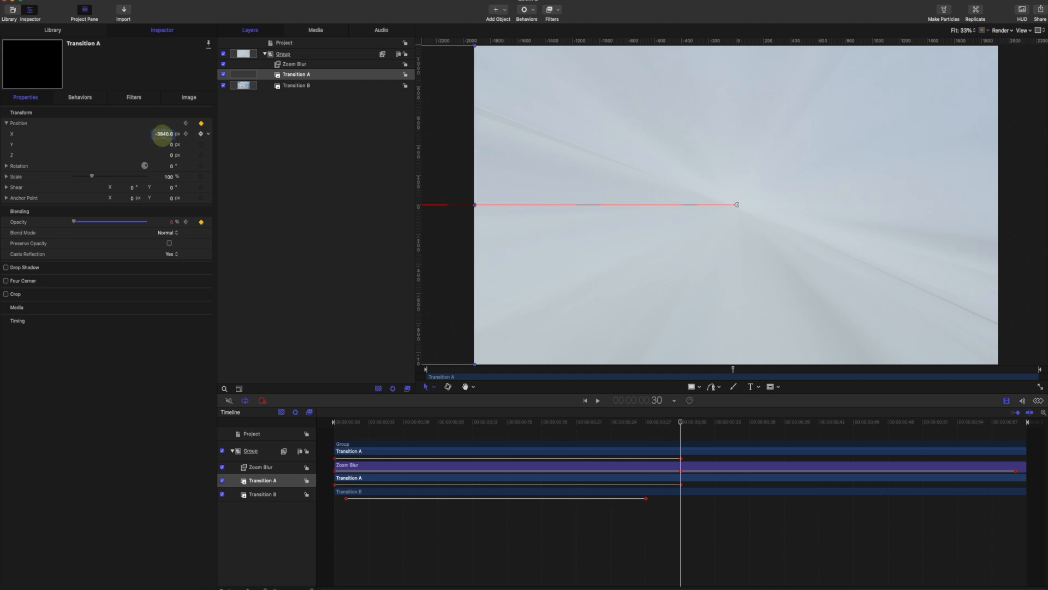
pyautogui.moveTo(639, 424); pyautogui.dragTo(391, 421)
pyautogui.press('space')
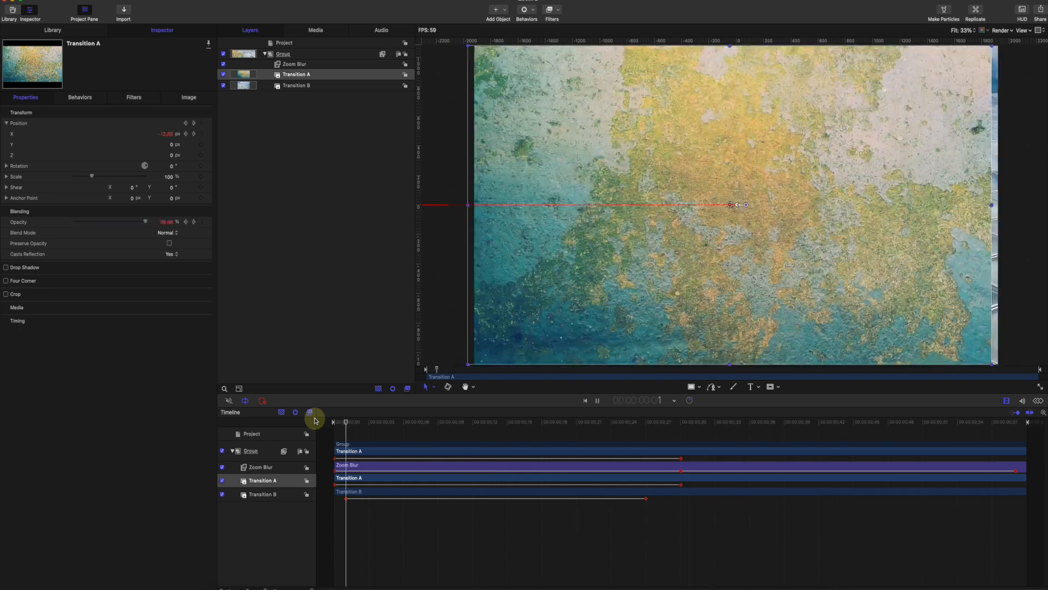
pyautogui.press('space')
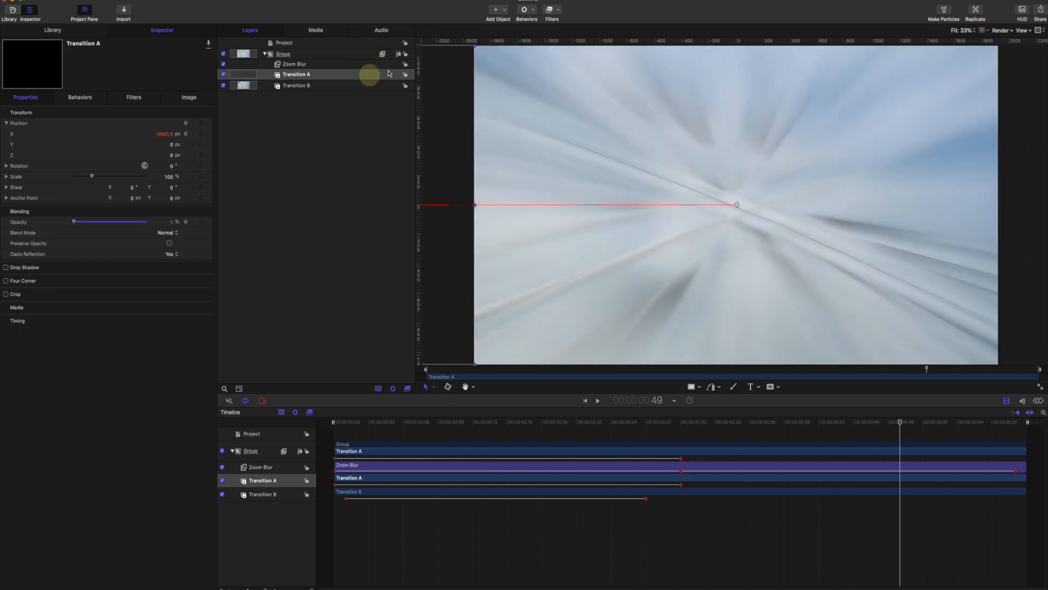
# - Save this sliding version as a separate Final Cut Pro transition template named zoom 3
pyautogui.click(55, 4)
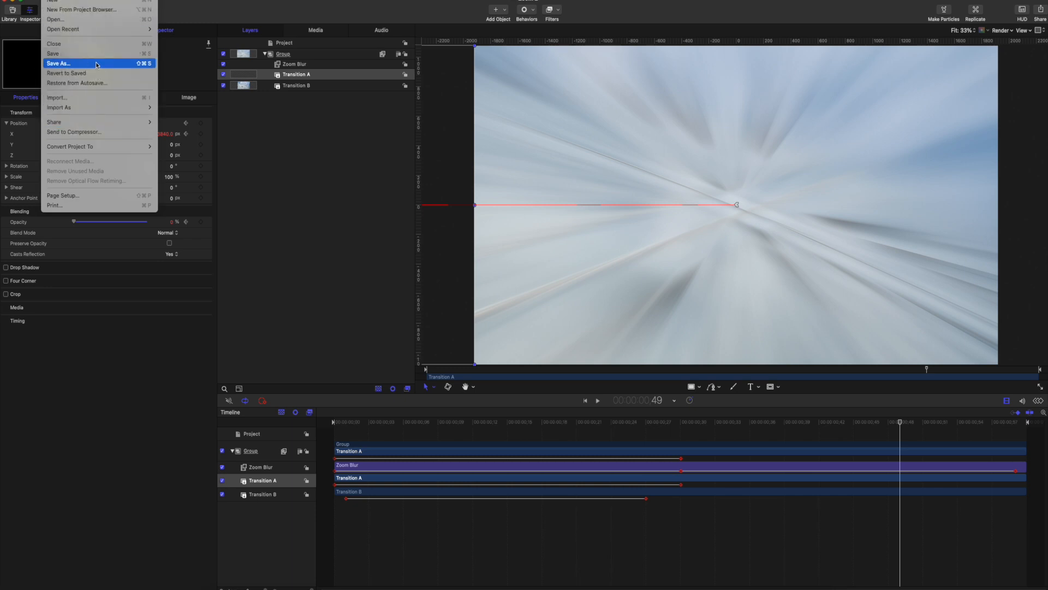
pyautogui.click(58, 64)
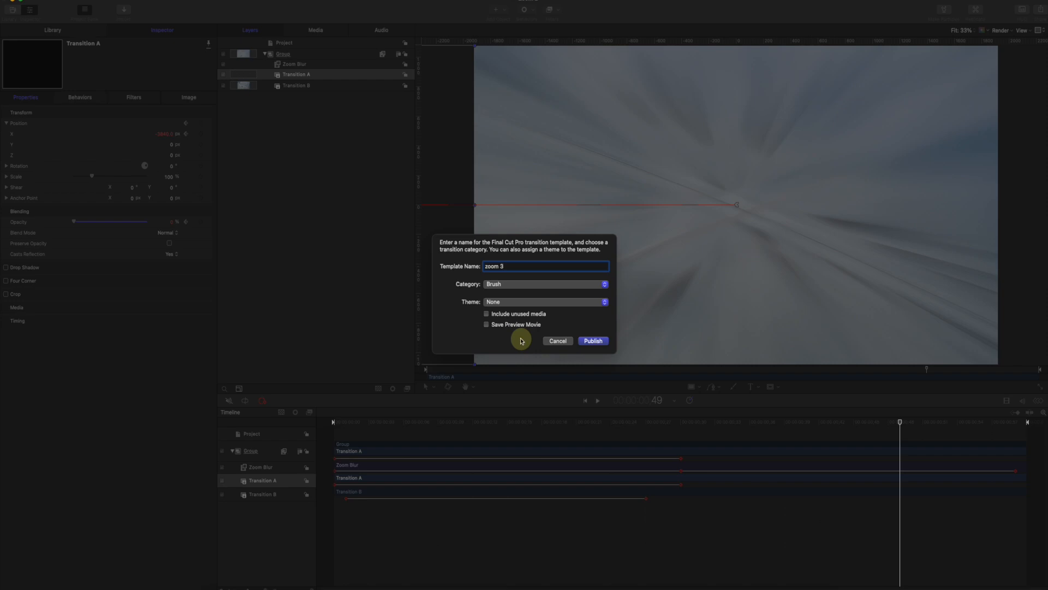
pyautogui.click(592, 341)
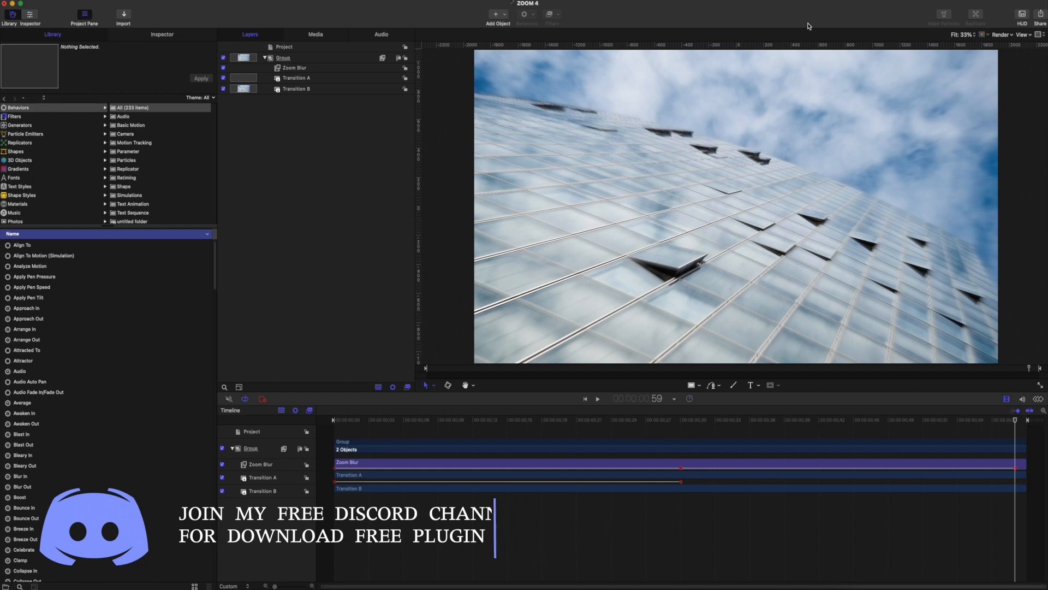
pyautogui.click(809, 26)
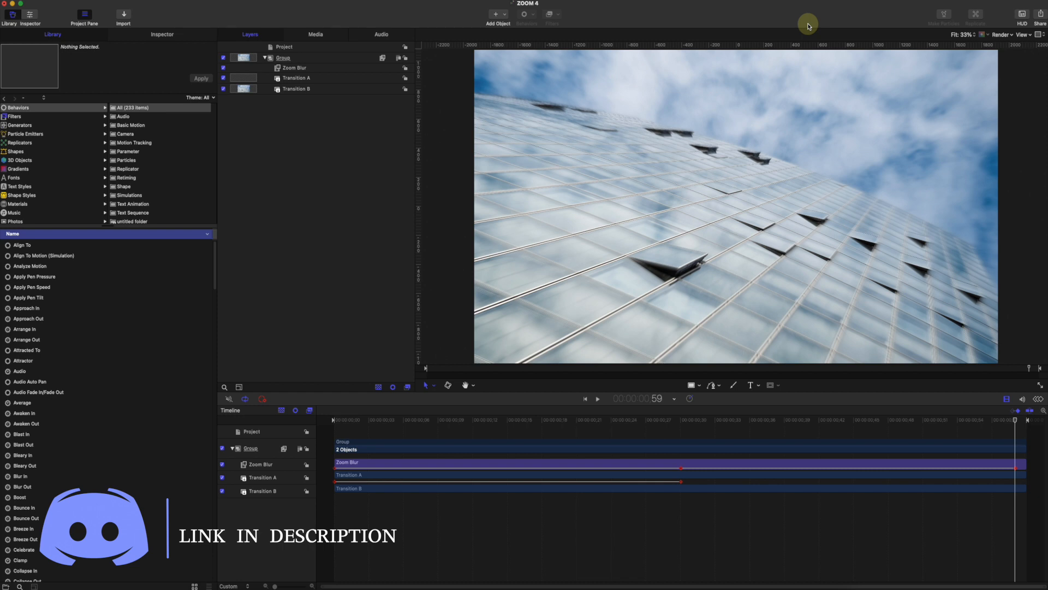